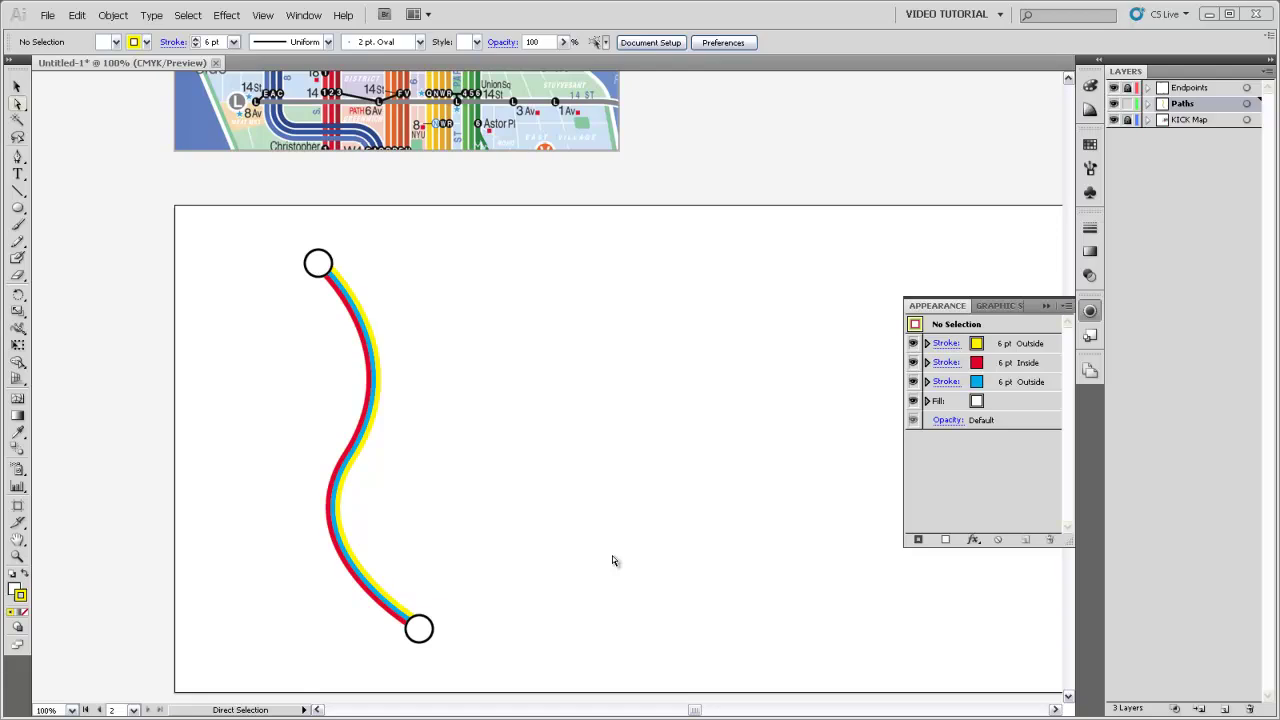
- Unlock the Endpoints layer and drop a circle Endpoint symbol near the artboard bottom
click(1127, 88)
click(1190, 88)
click(1090, 192)
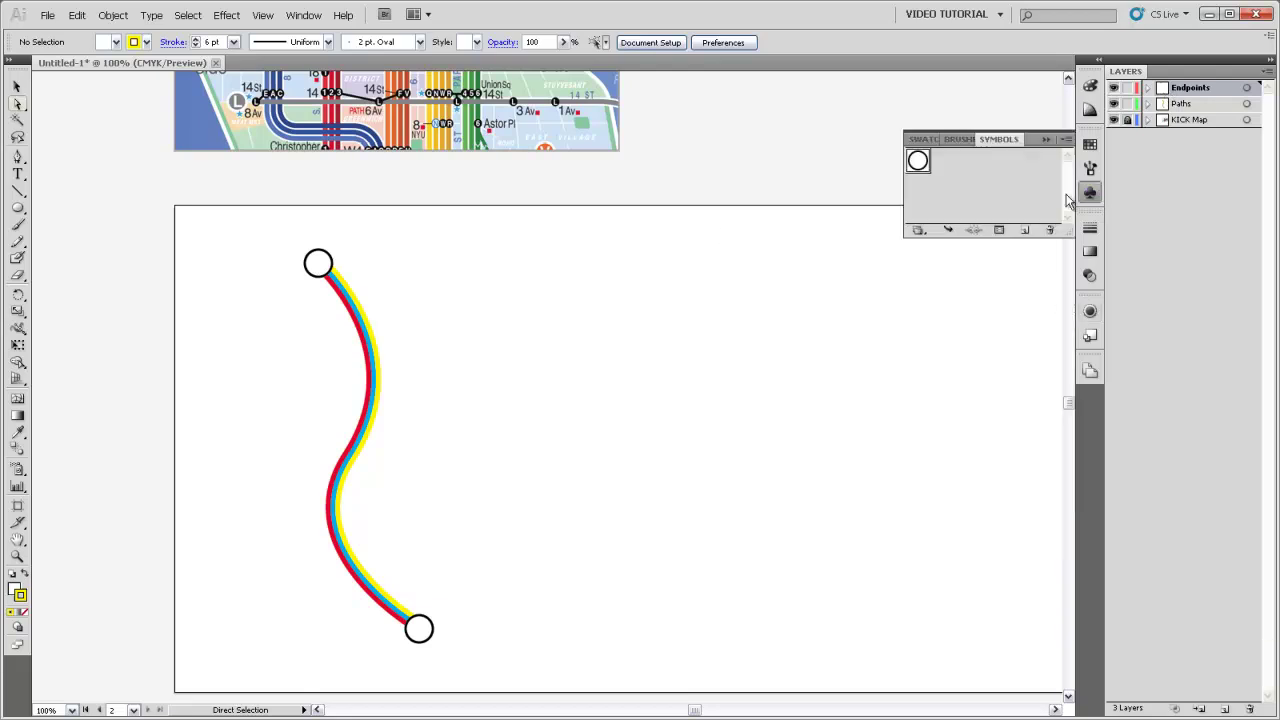
drag(918, 160, 562, 548)
drag(609, 612, 609, 611)
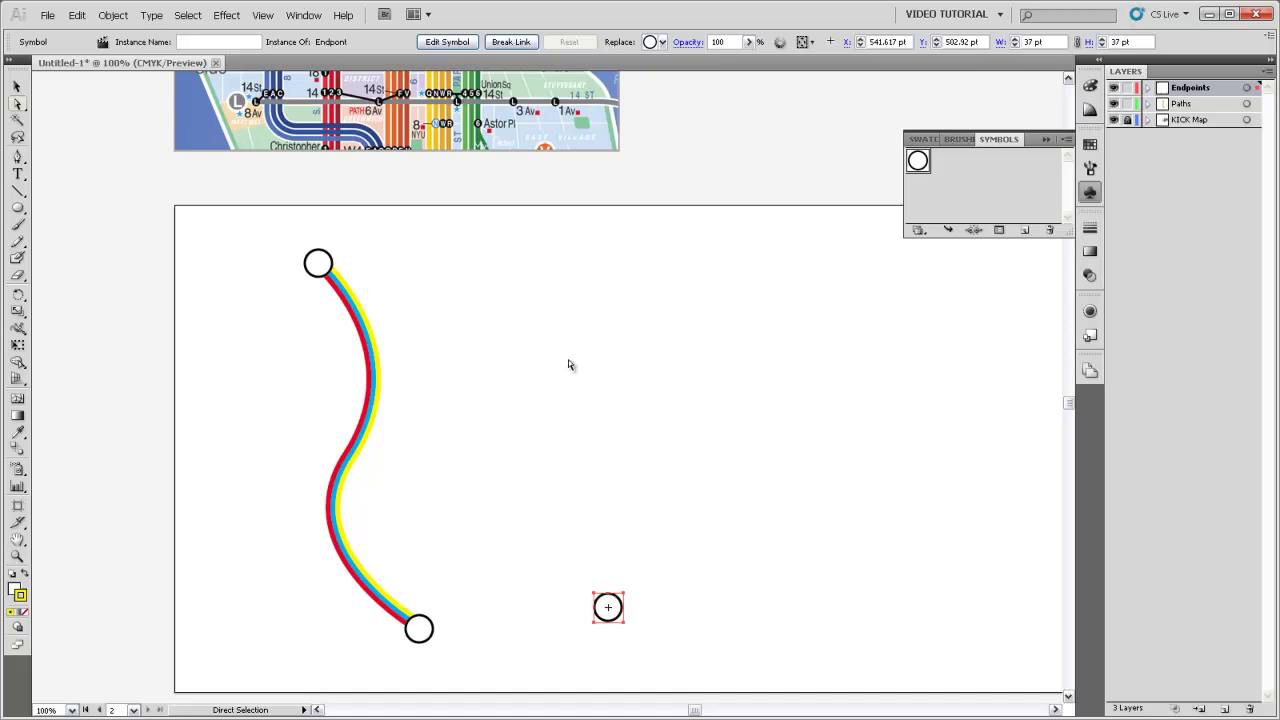
click(682, 364)
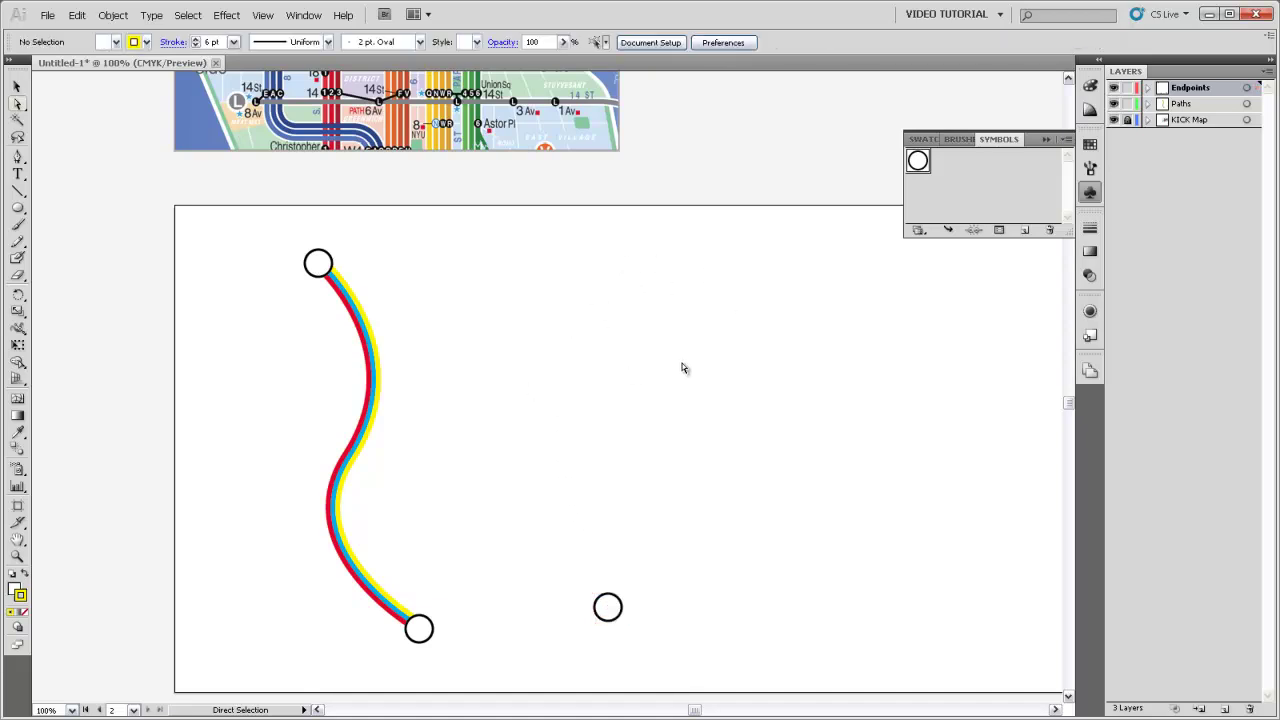
- Relock Endpoints and, on the Paths layer, pen a curved line up from the new circle
click(1127, 88)
click(1190, 104)
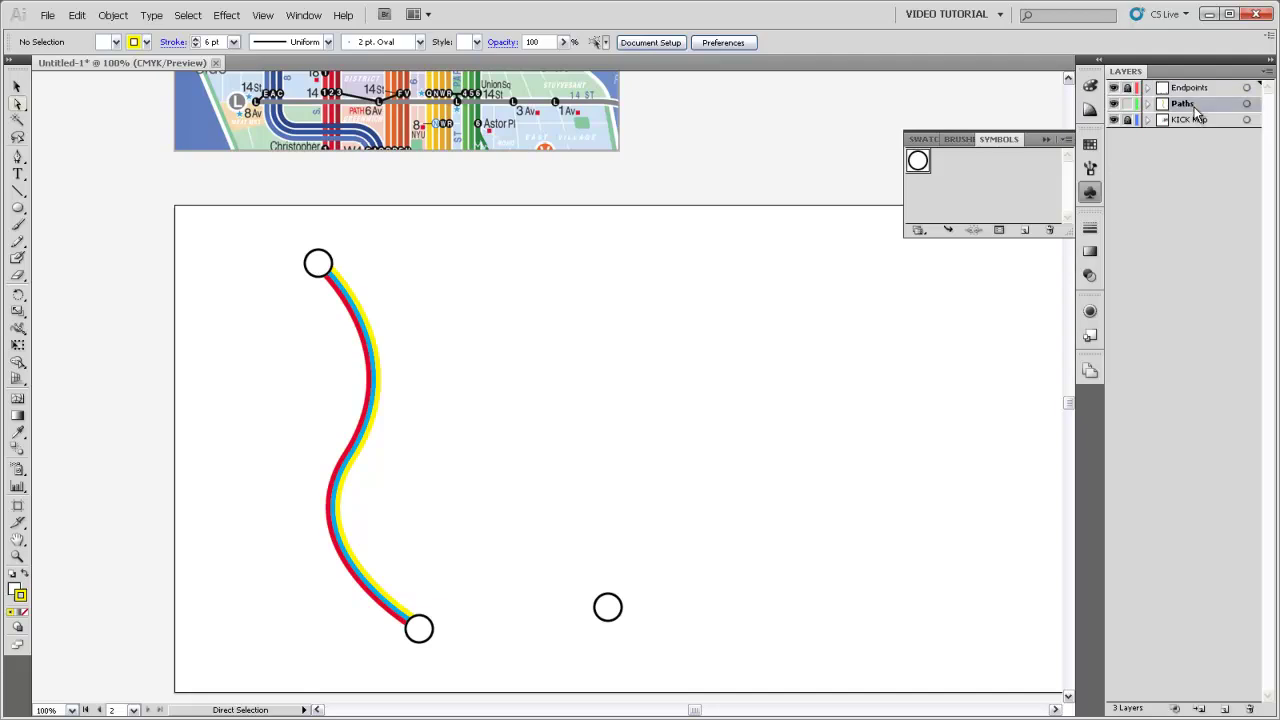
click(17, 157)
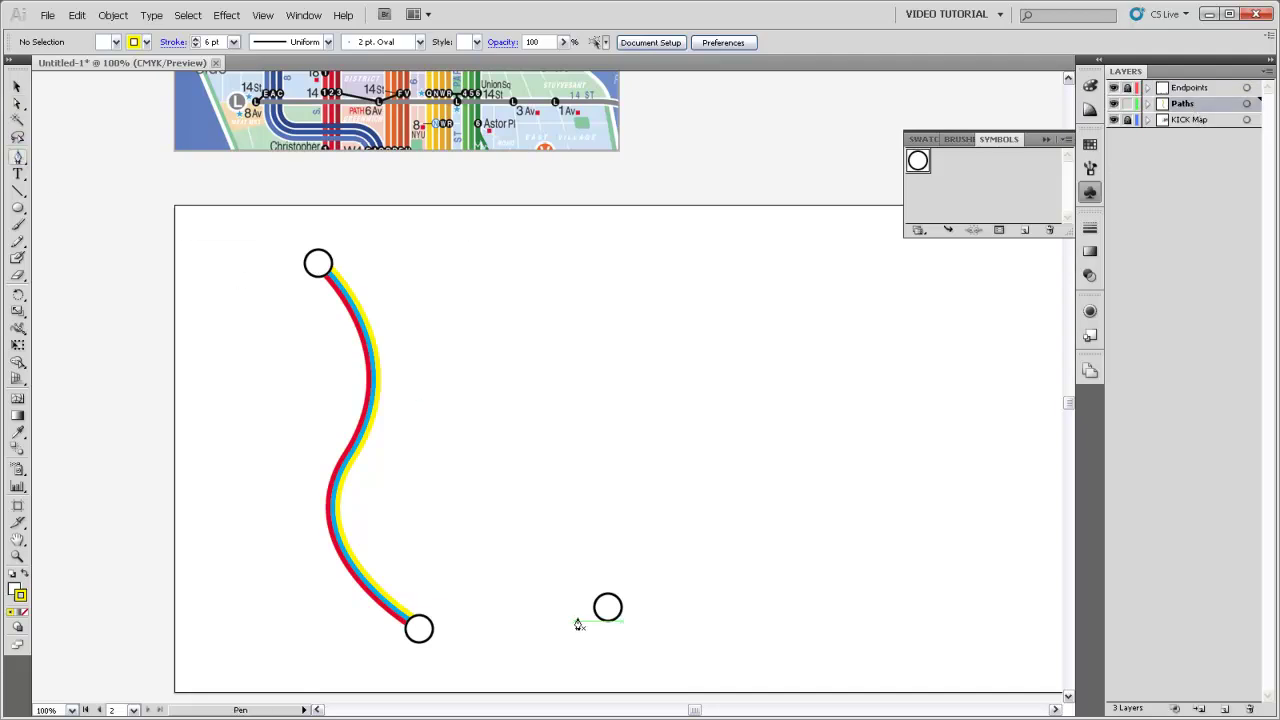
click(608, 608)
drag(560, 425, 610, 310)
click(544, 258)
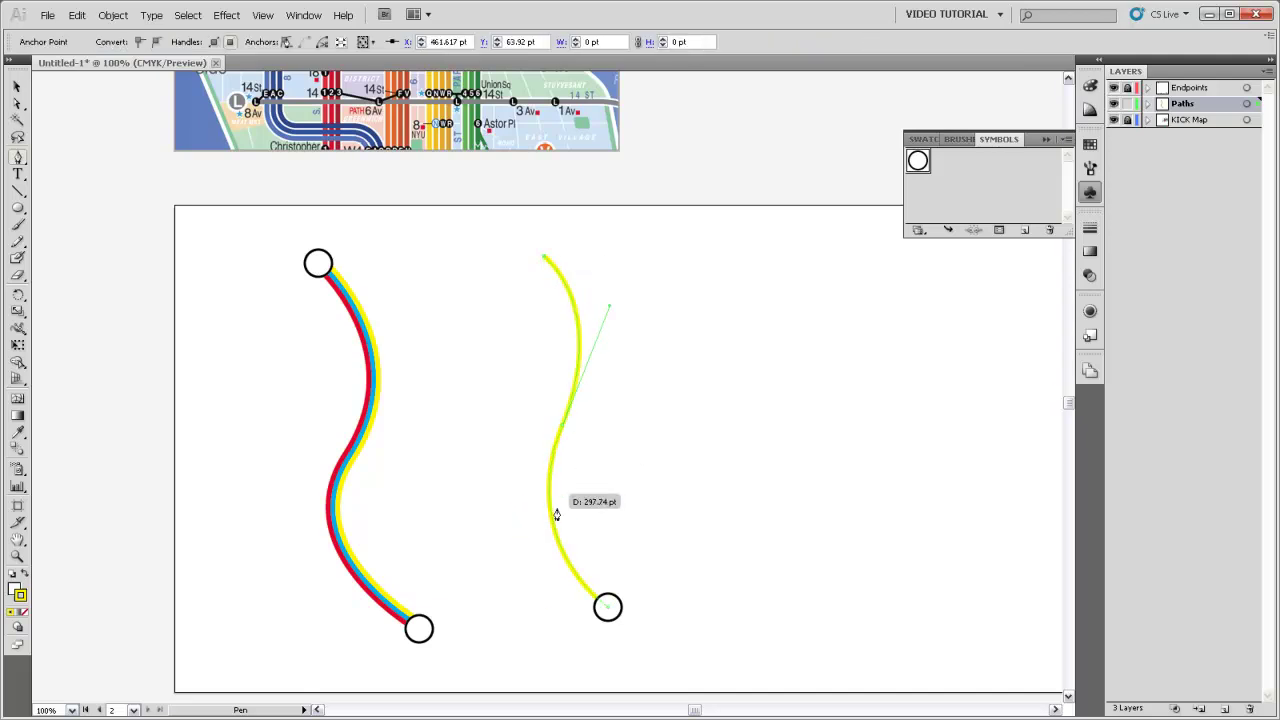
key(v)
click(589, 387)
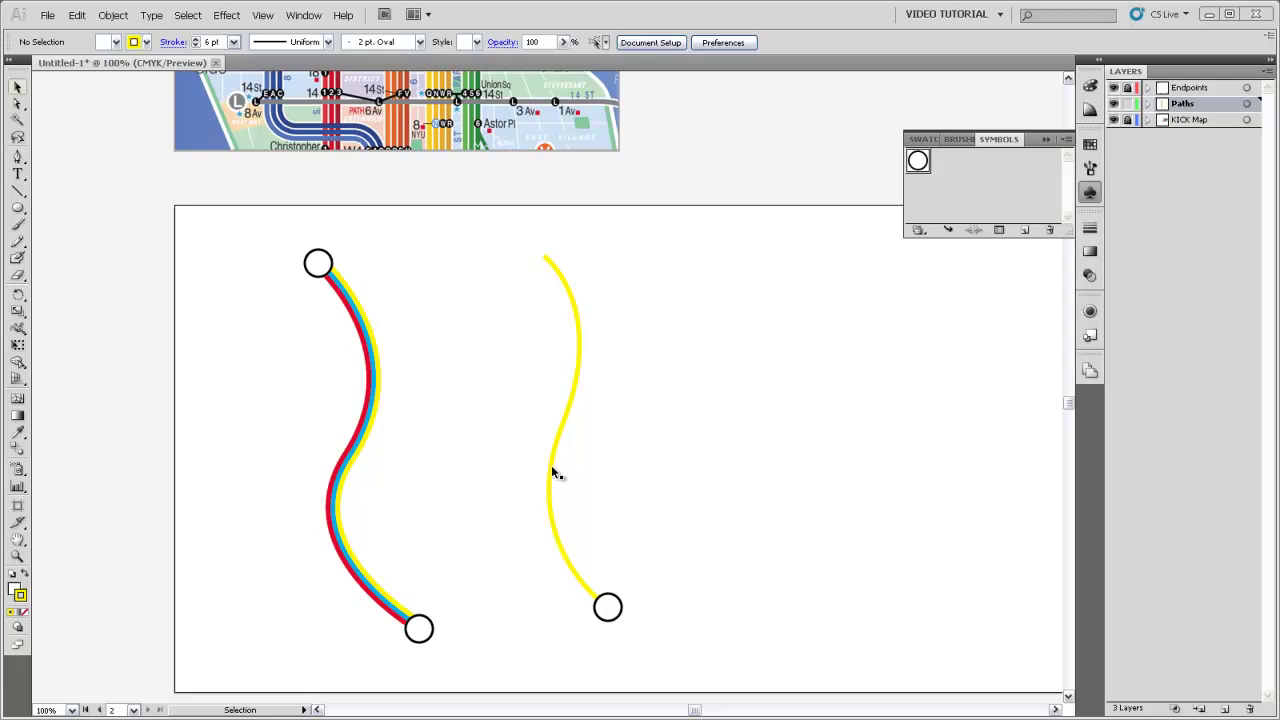
- Apply a 6 pt Offset Path with Miter joins to the new yellow line
click(563, 425)
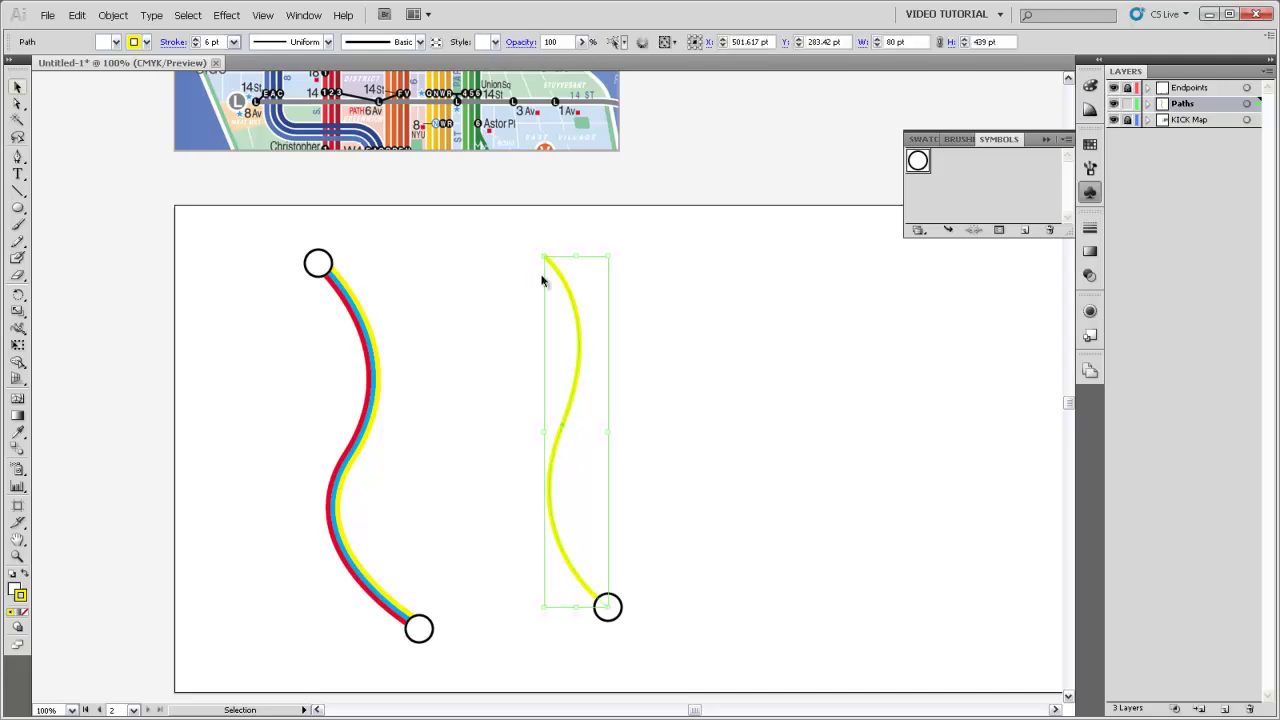
click(113, 15)
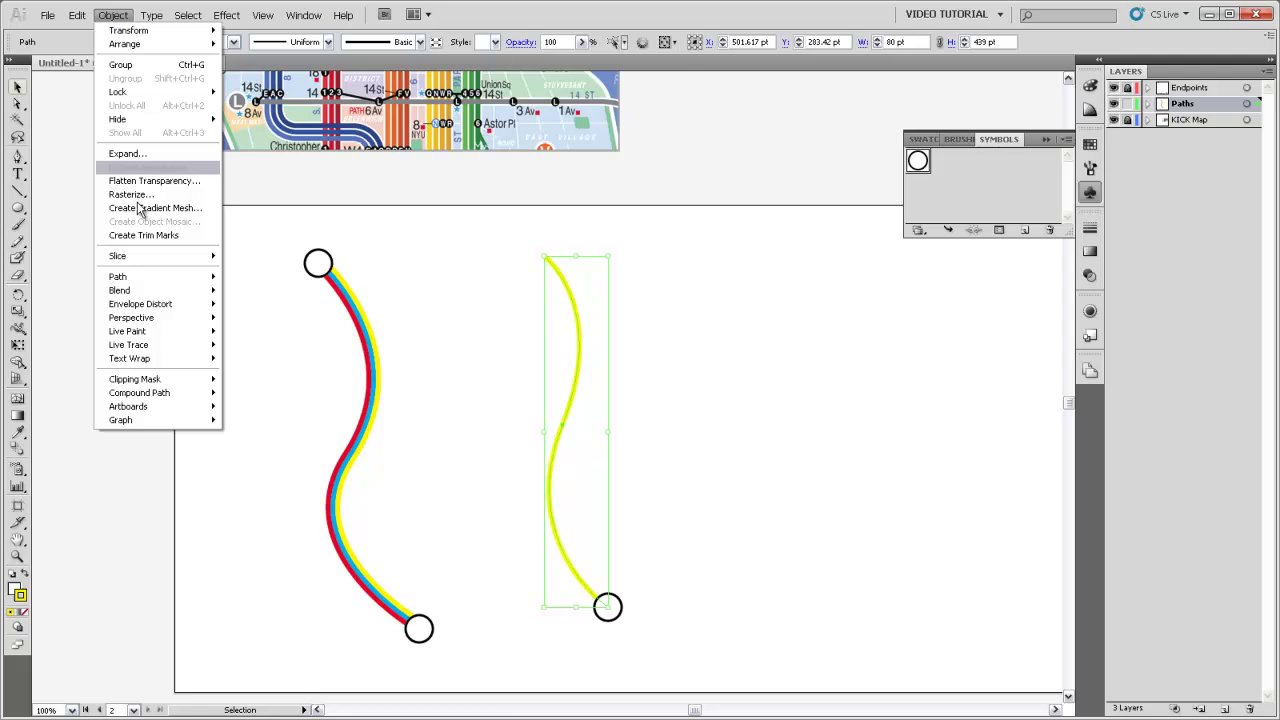
mouse_move(185, 278)
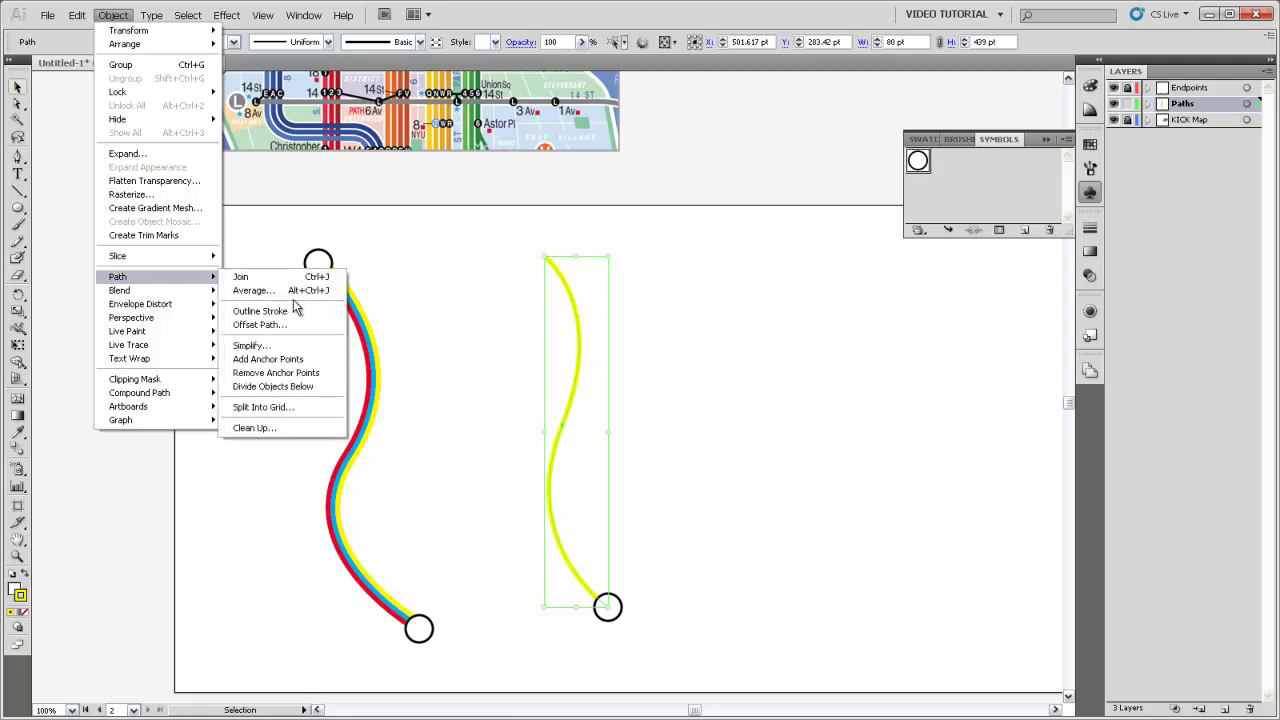
click(245, 325)
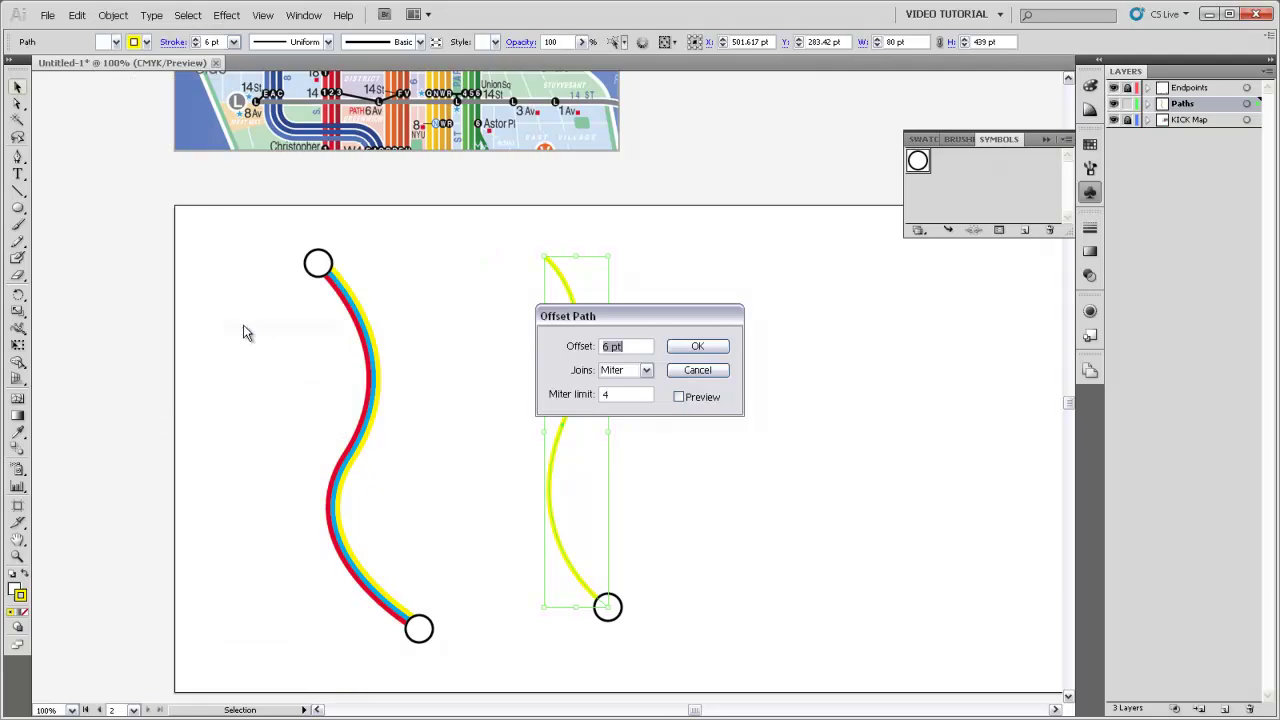
click(698, 347)
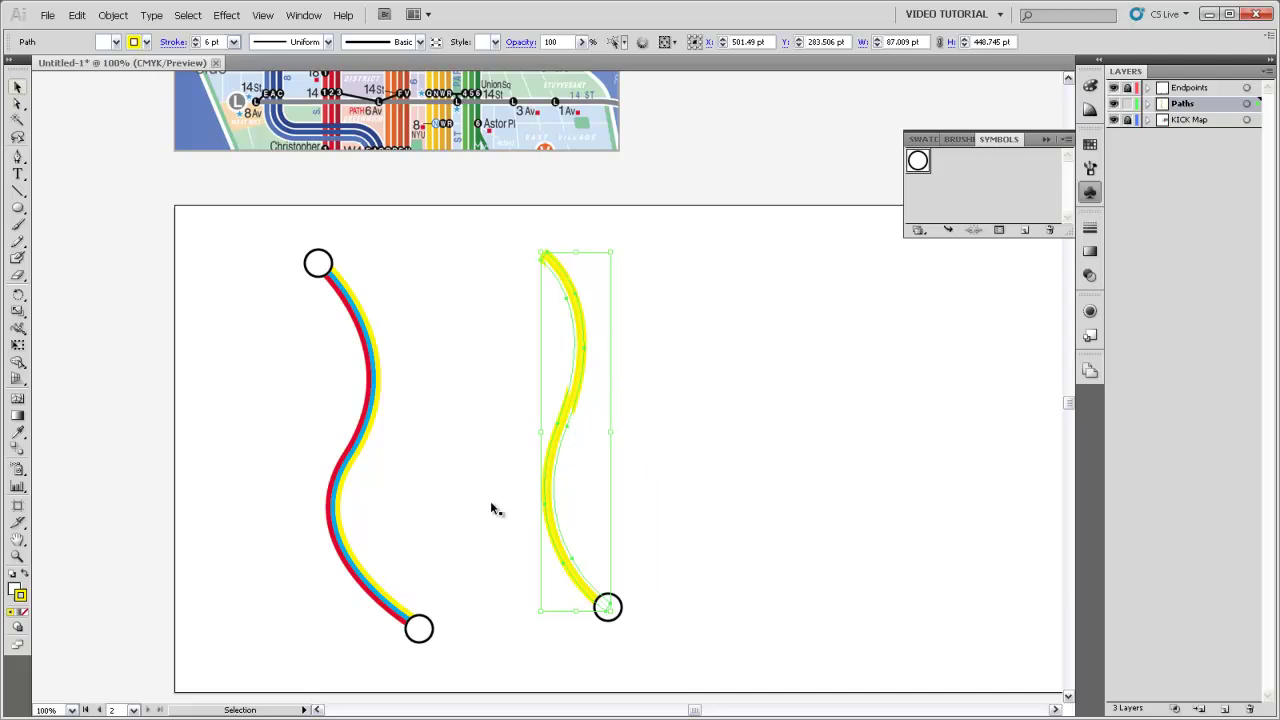
- Set the yellow offset shape's fill to None and zoom in around it
click(660, 473)
drag(630, 468, 521, 377)
click(12, 588)
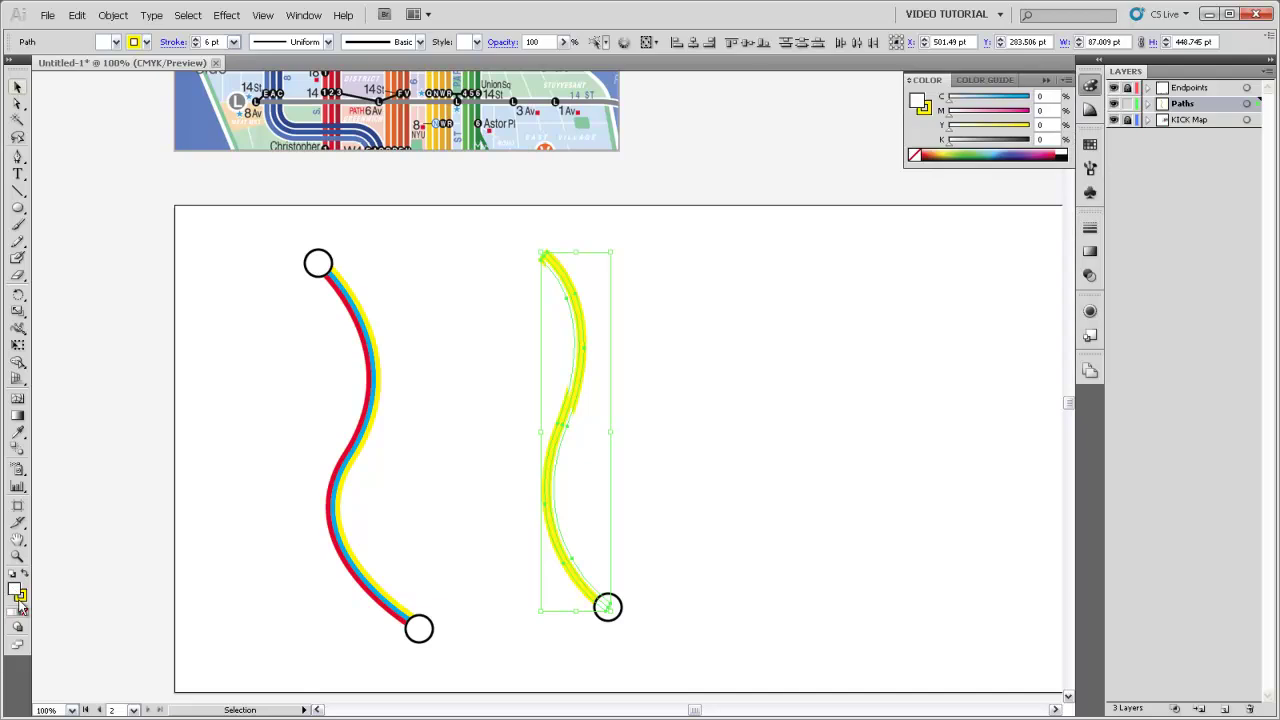
click(24, 611)
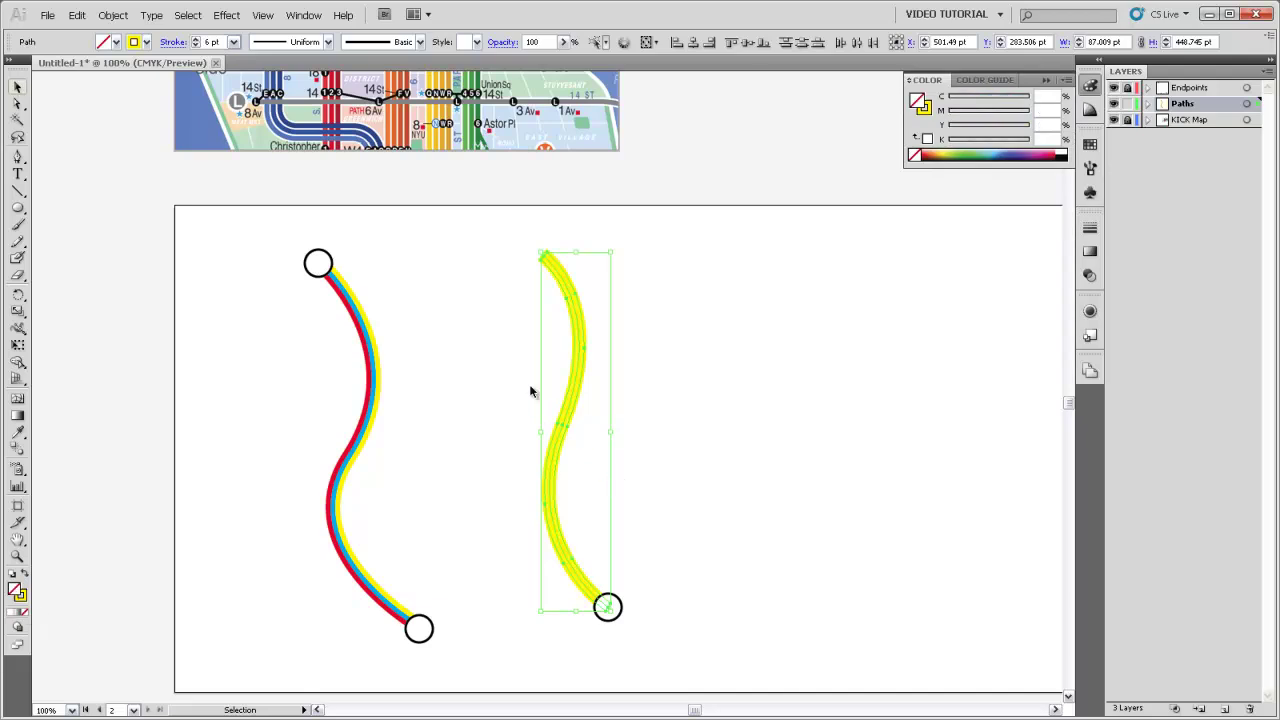
key(ctrl+space)
drag(491, 240, 643, 549)
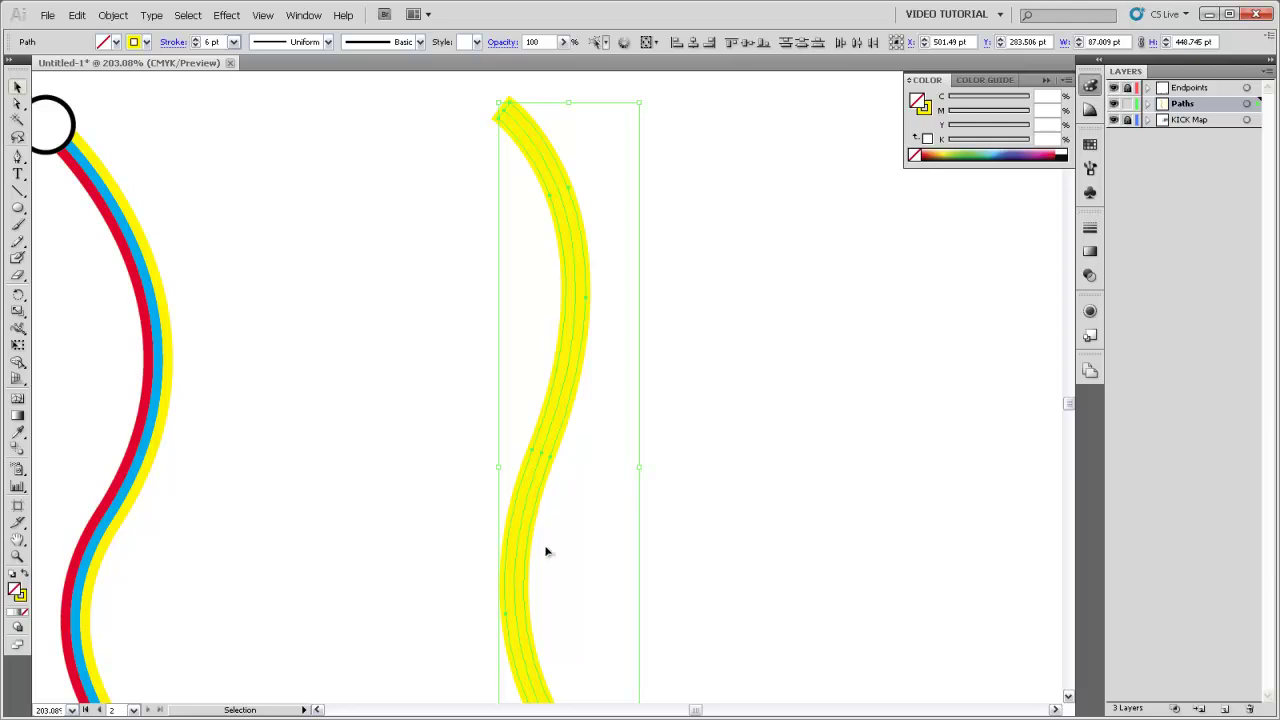
click(657, 494)
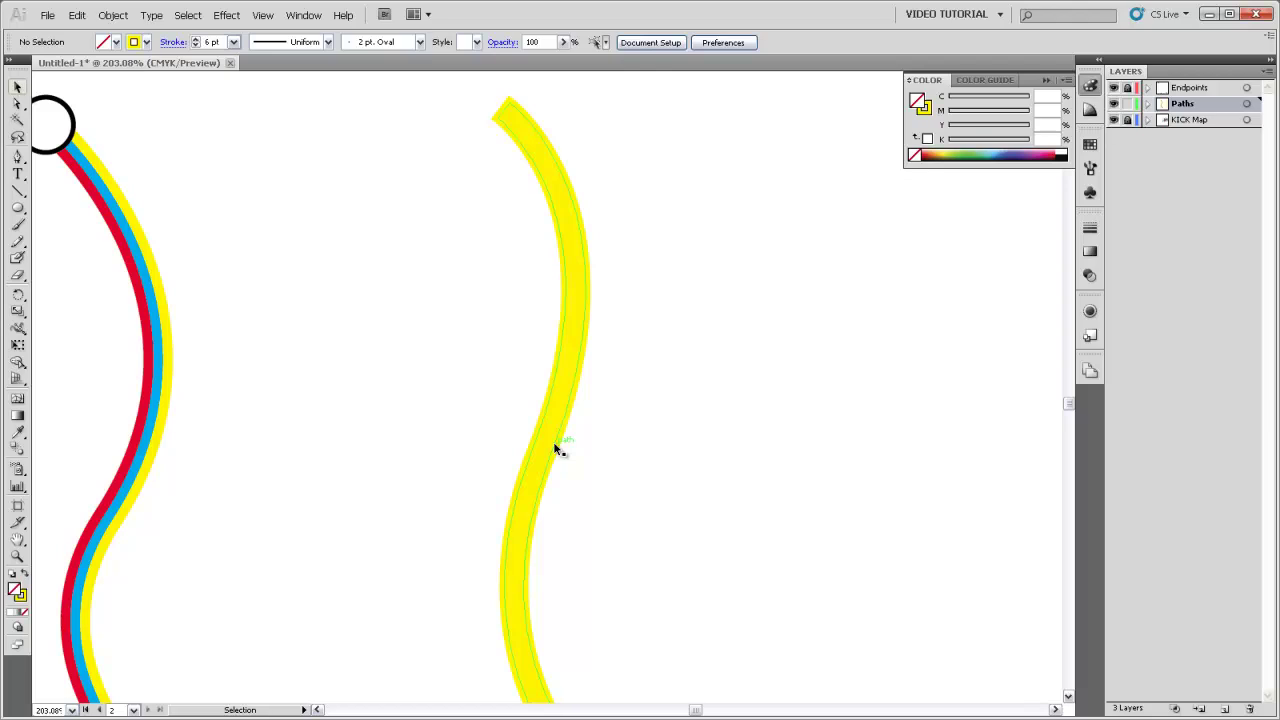
click(570, 414)
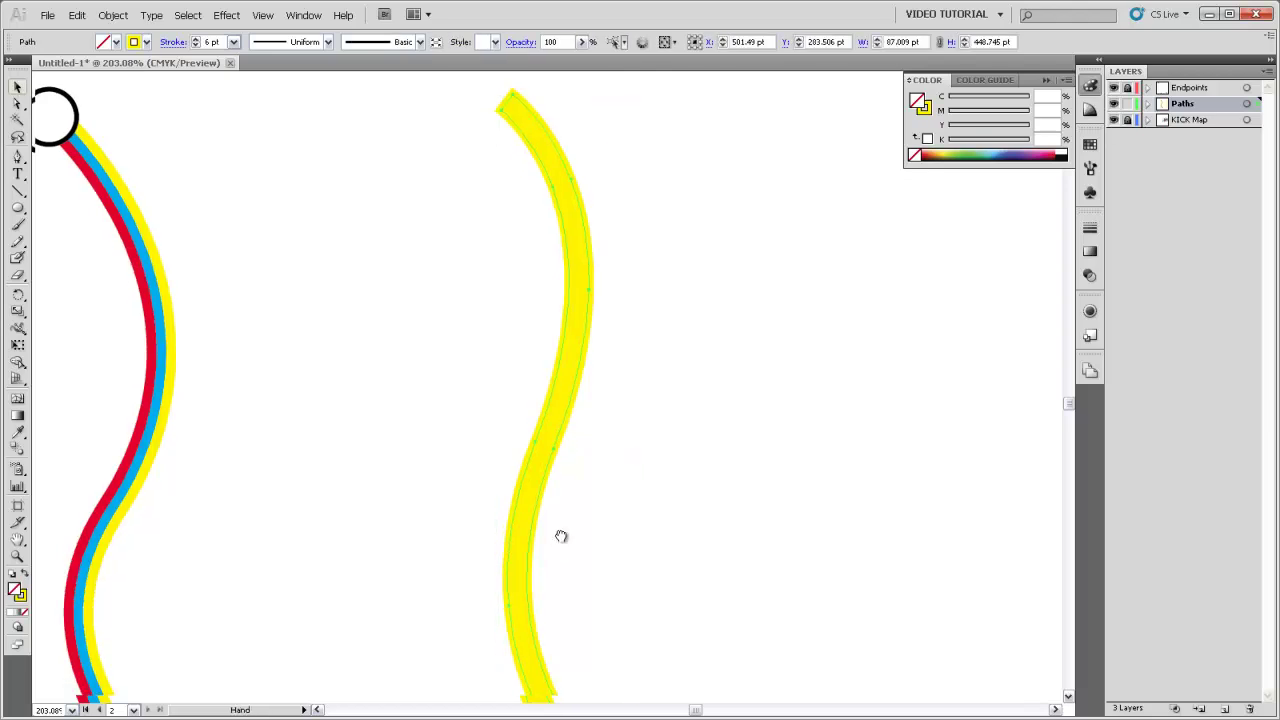
scroll(560, 534, down, 5)
scroll(523, 360, up, 8)
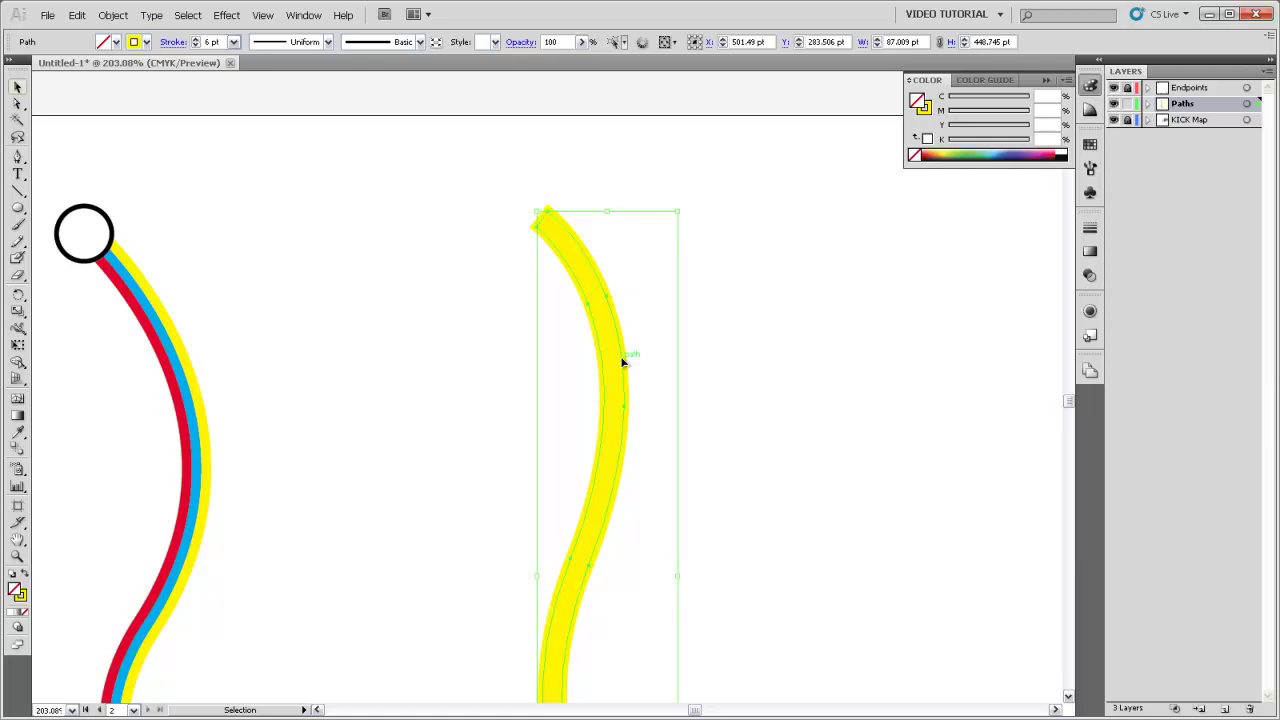
- Scissor-cut the offset outline near its top and delete the top end-cap segment
key(z)
drag(503, 180, 590, 289)
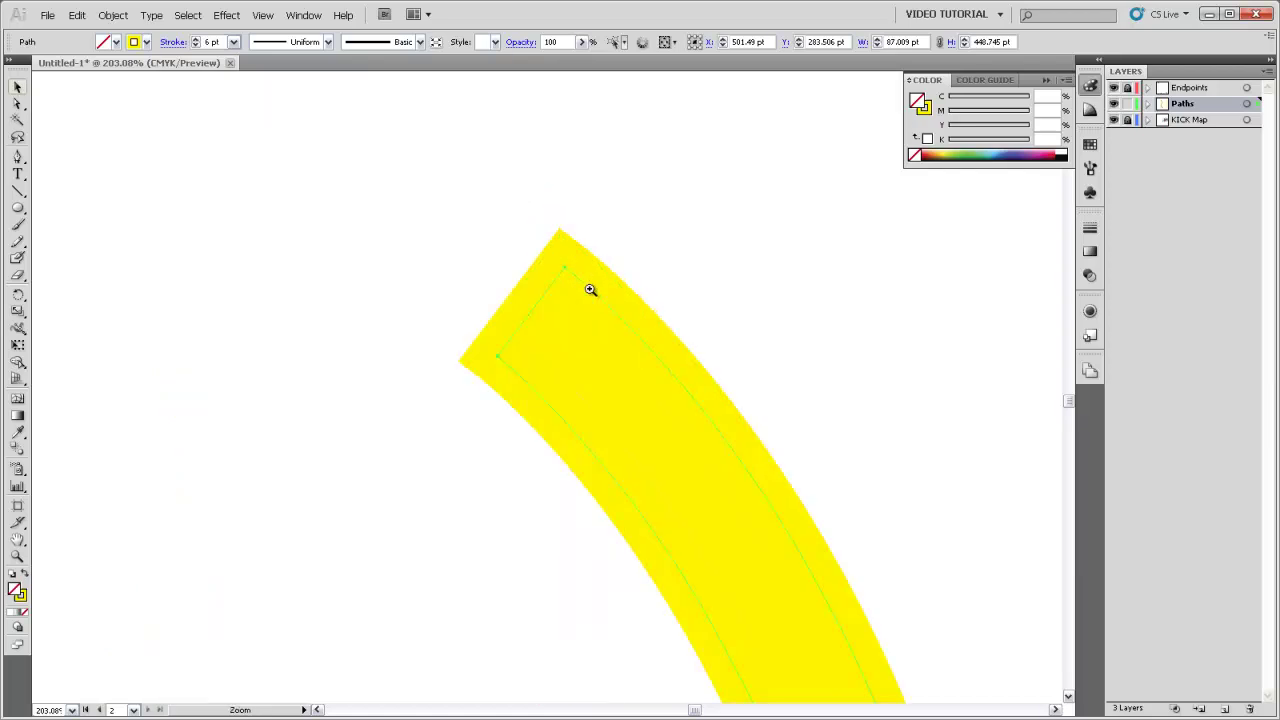
key(v)
drag(17, 275, 86, 292)
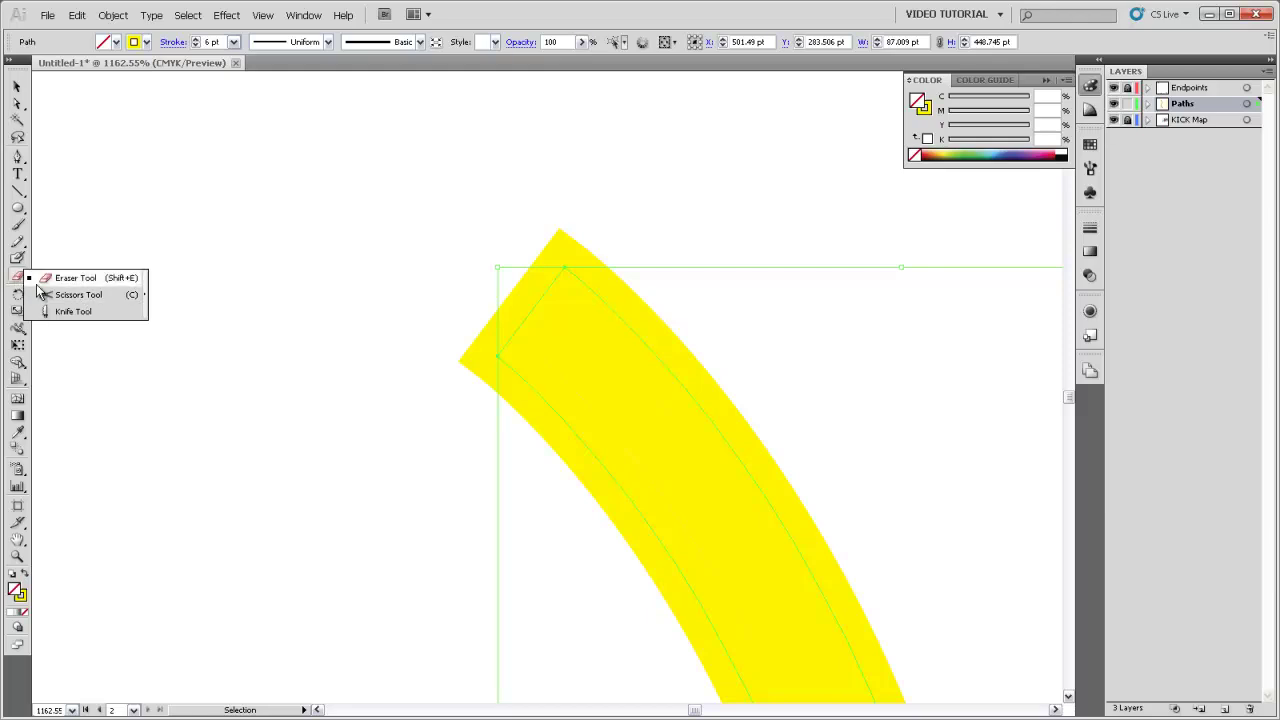
click(113, 295)
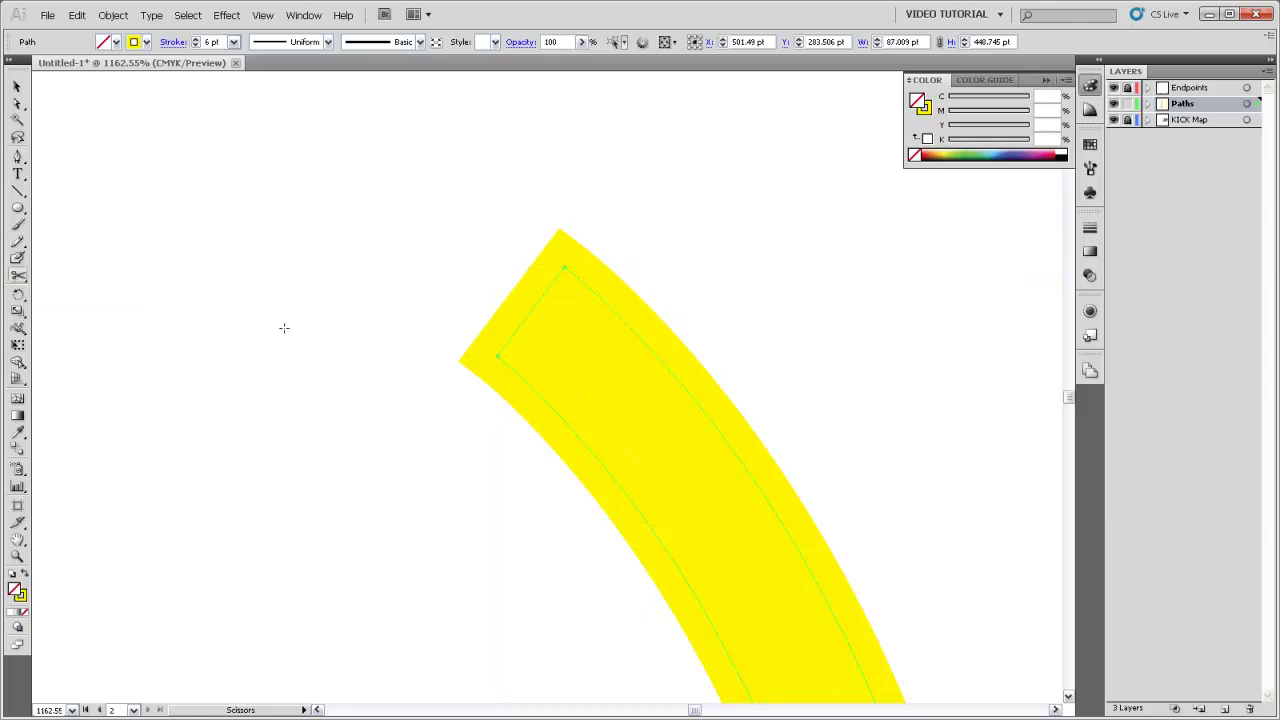
click(528, 382)
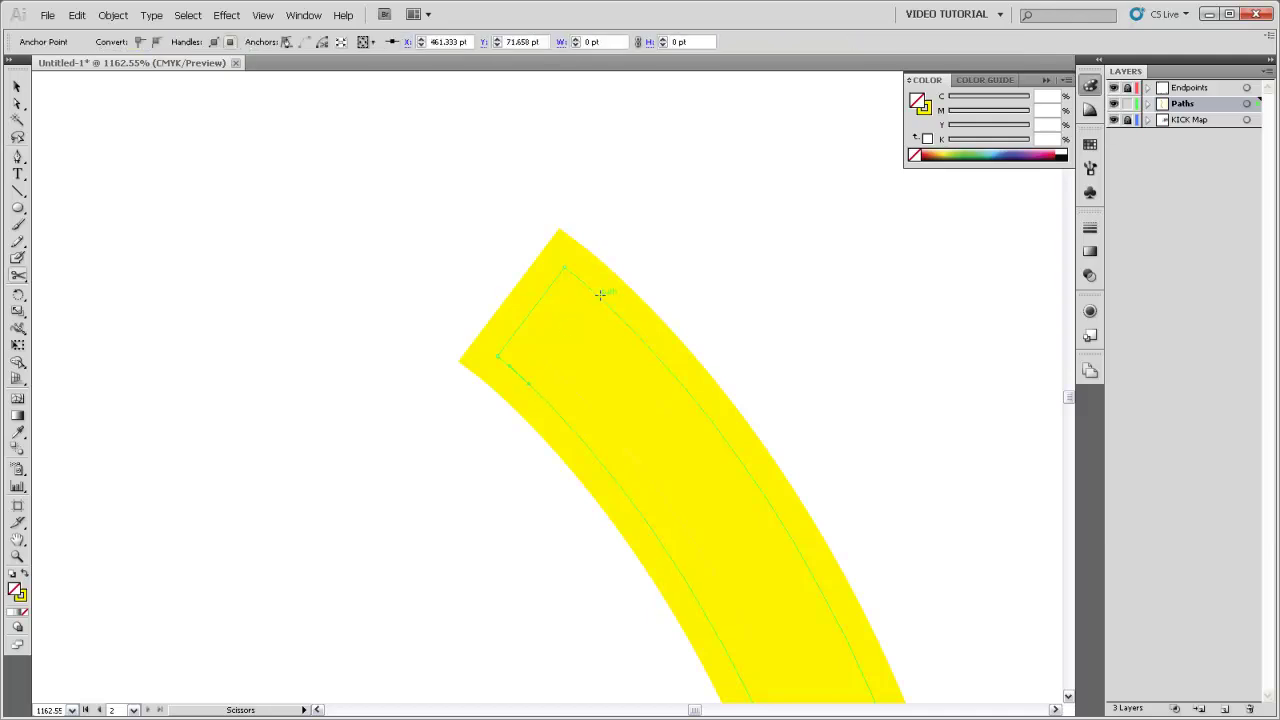
key(a)
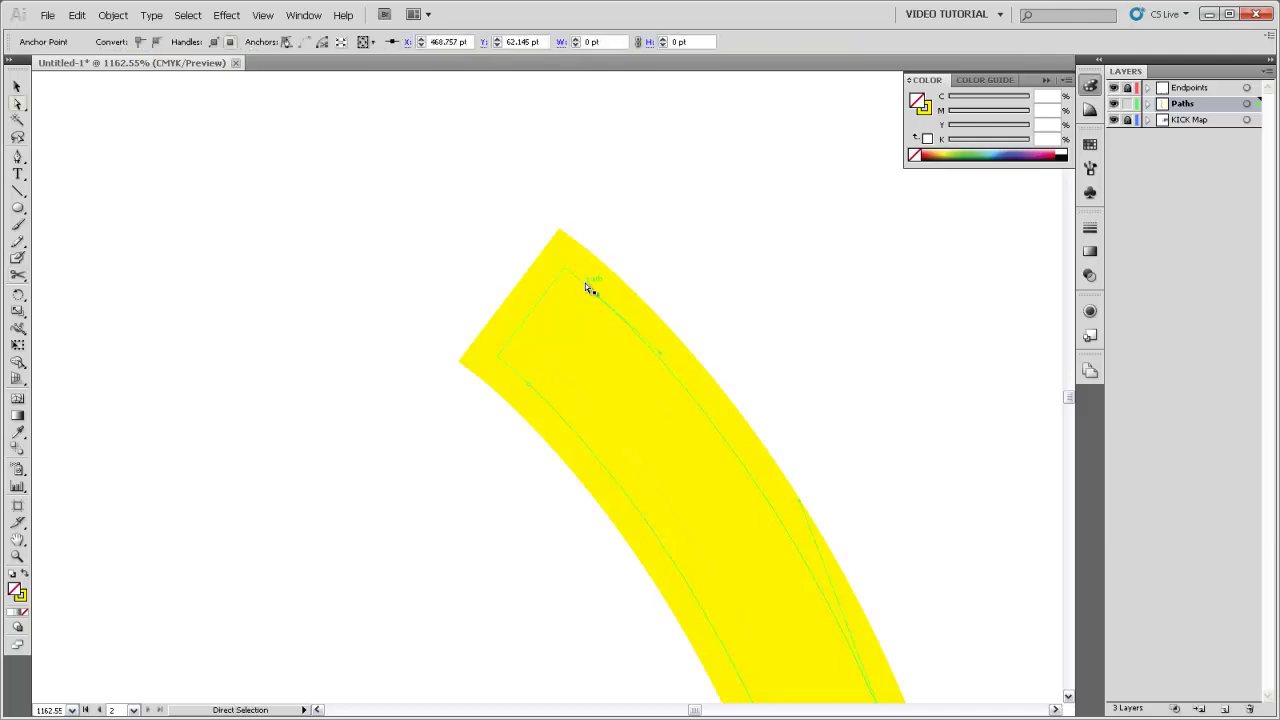
click(585, 283)
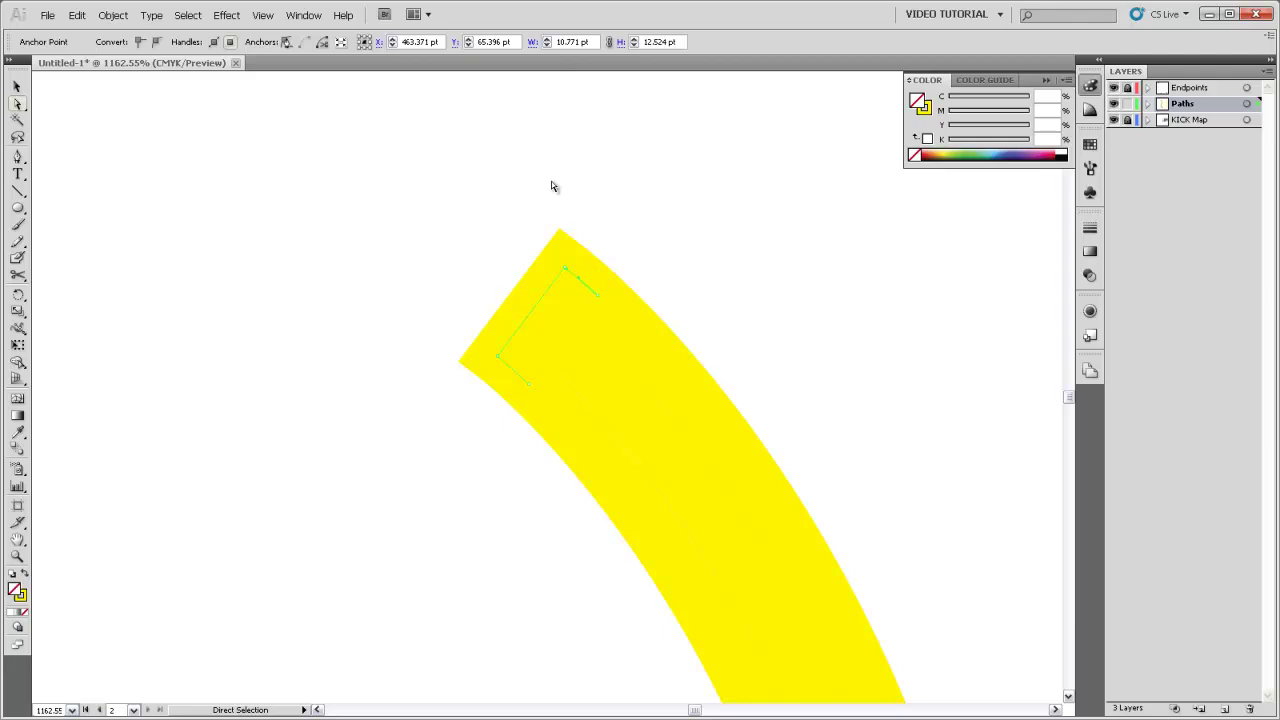
key(Delete)
key(ctrl+minus)
key(ctrl+minus)
key(ctrl+minus)
key(ctrl+minus)
key(ctrl+minus)
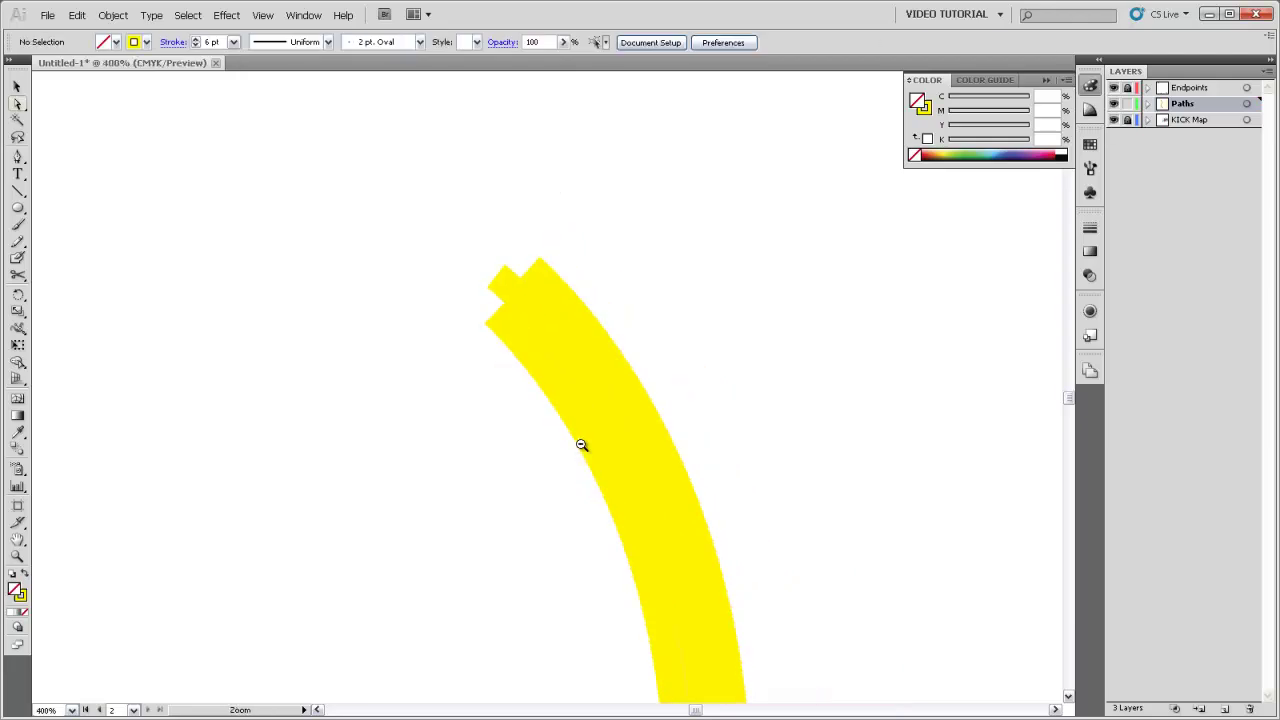
- Hide the Endpoints layer, cut the yellow line twice near its bottom, and delete the small piece
scroll(567, 447, down, 4)
key(ctrl+plus)
key(ctrl+plus)
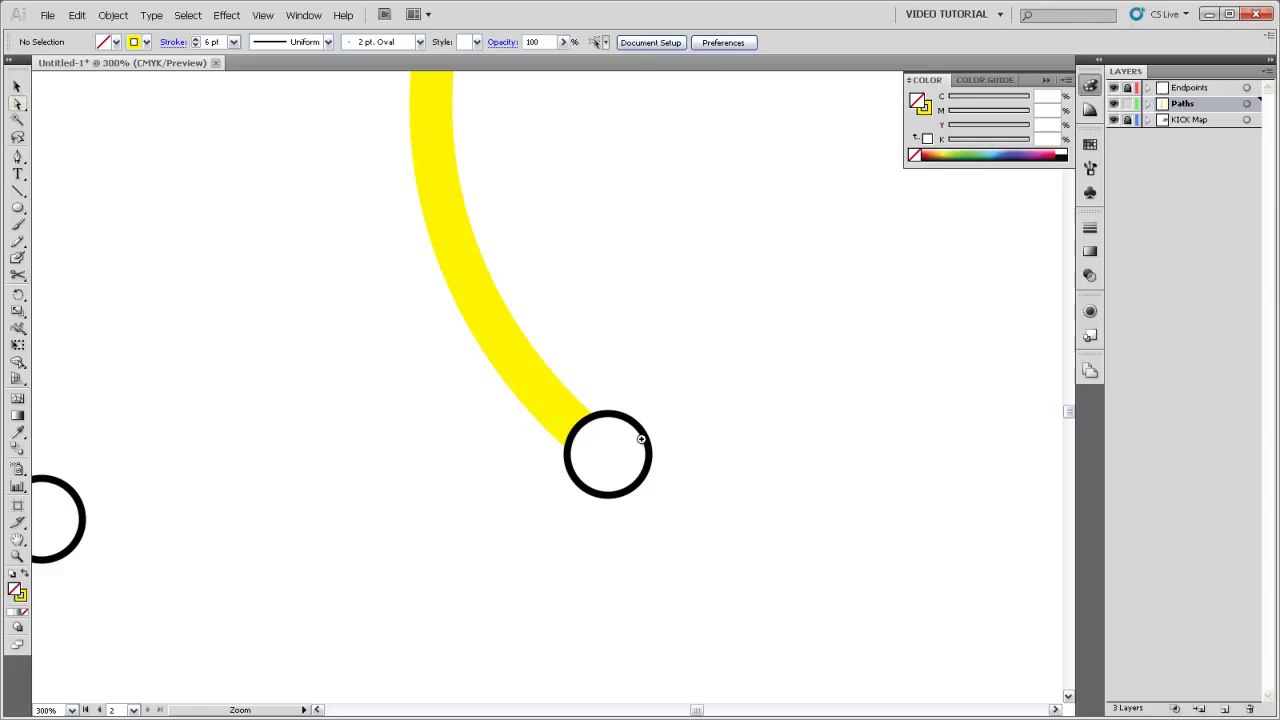
click(1113, 88)
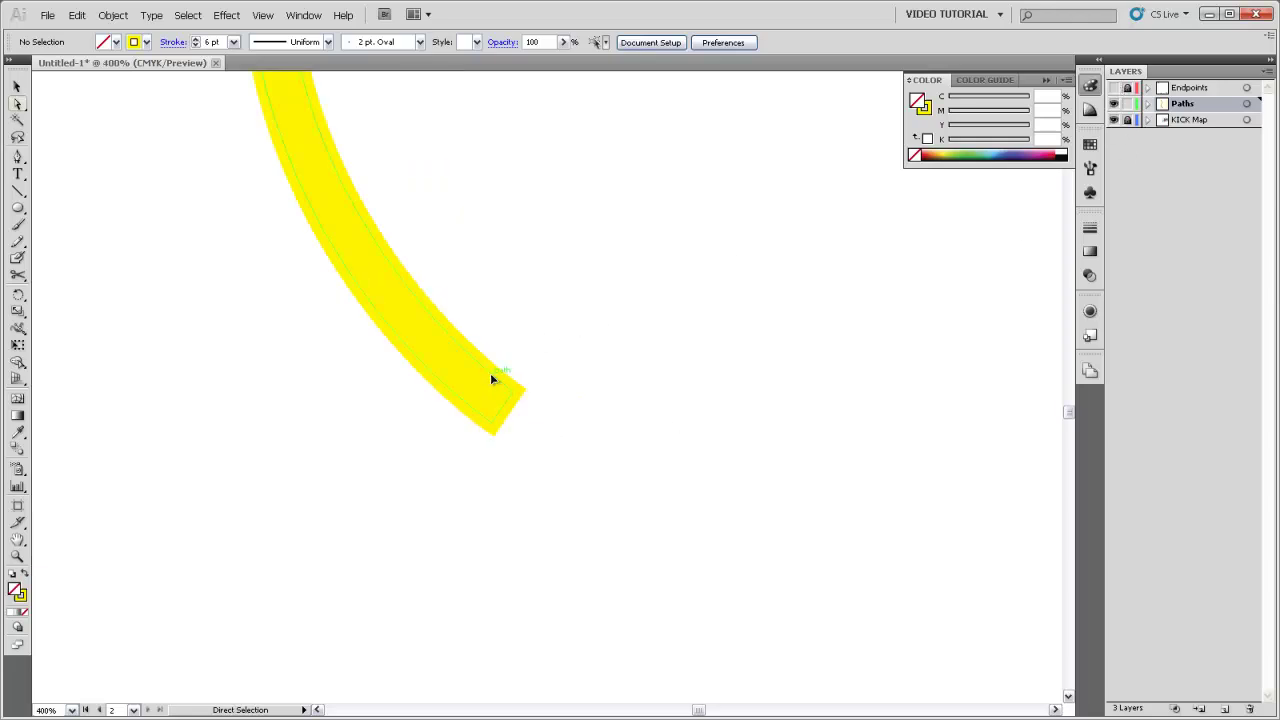
click(511, 398)
key(c)
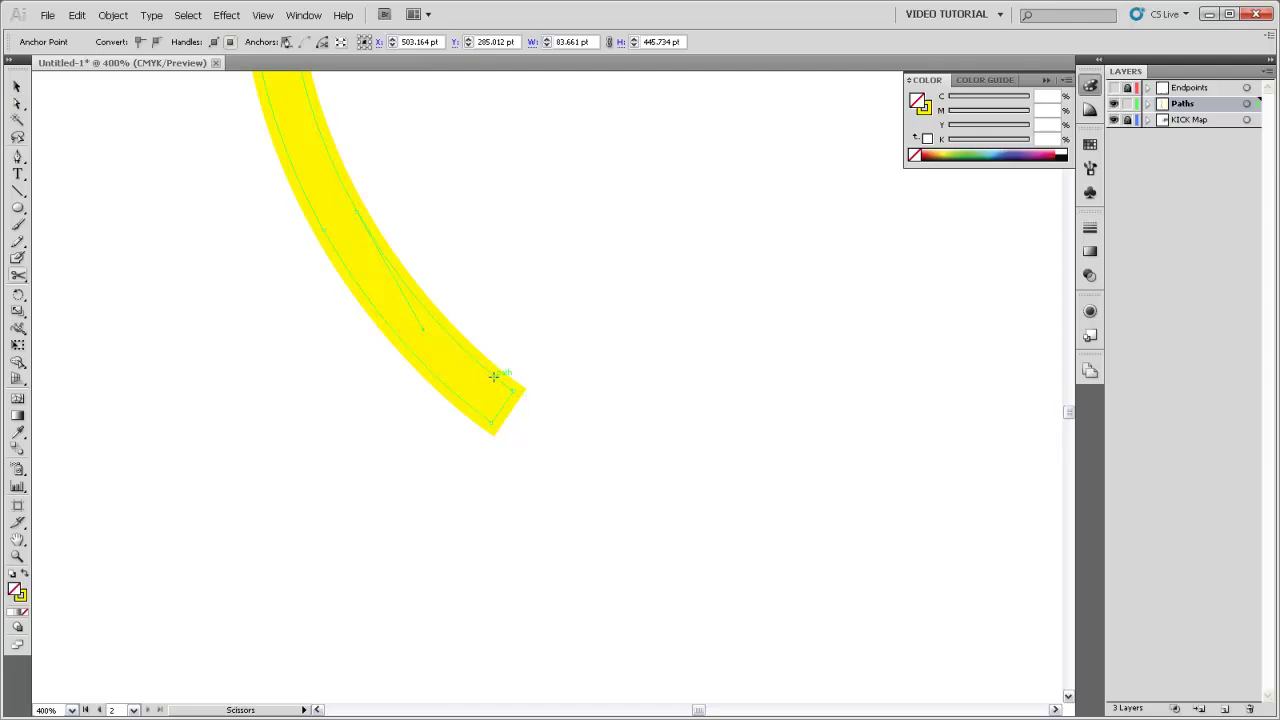
click(494, 376)
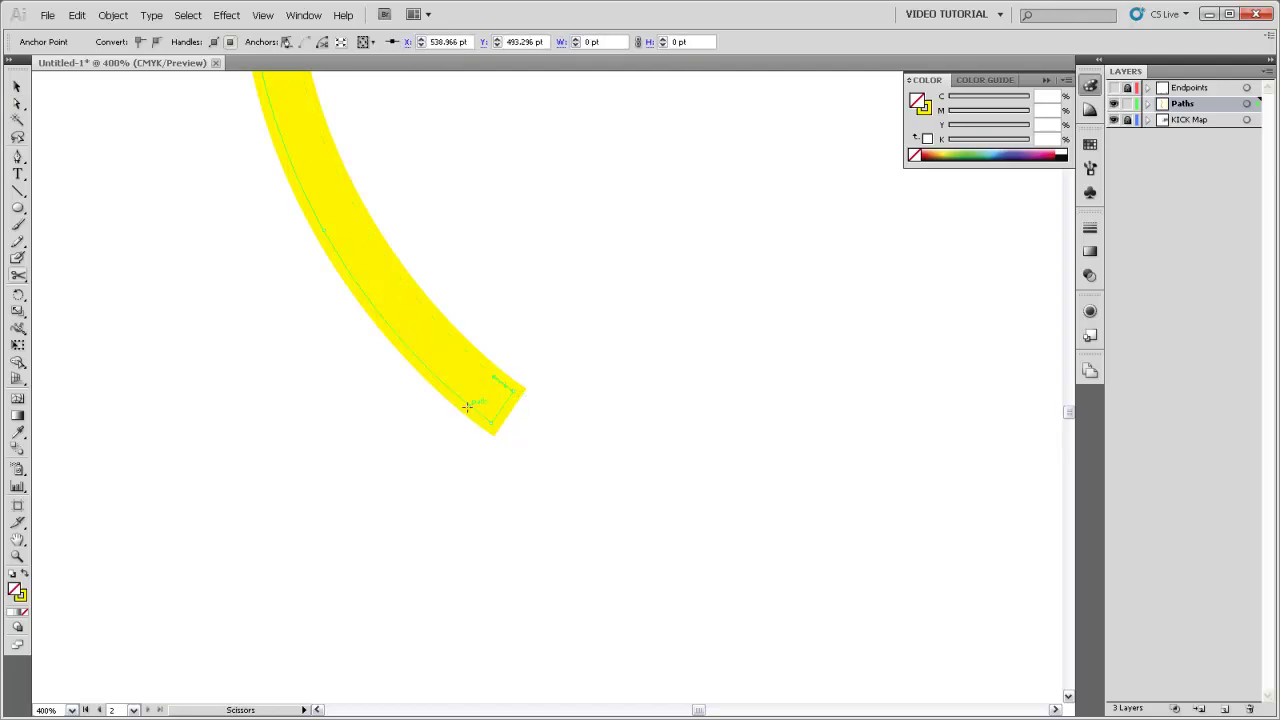
click(467, 406)
key(a)
click(508, 405)
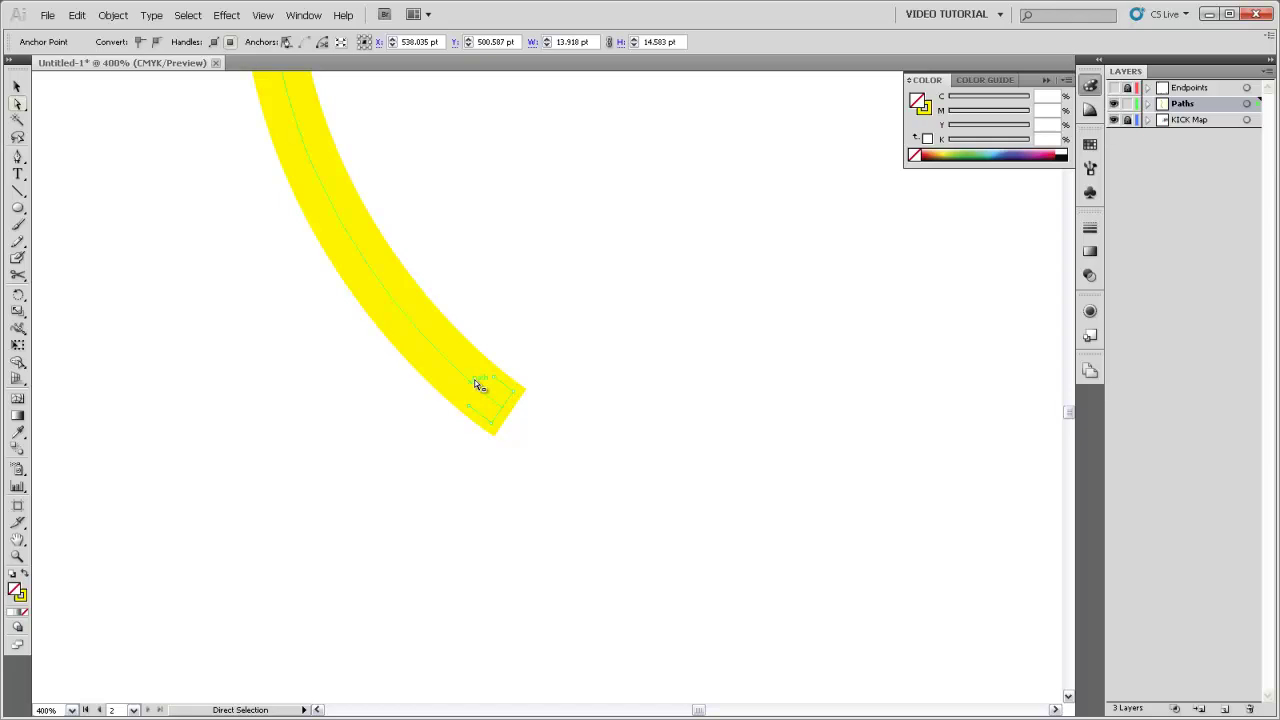
key(Delete)
- Zoom out to check both lines, then make the Endpoints layer visible again
key(z)
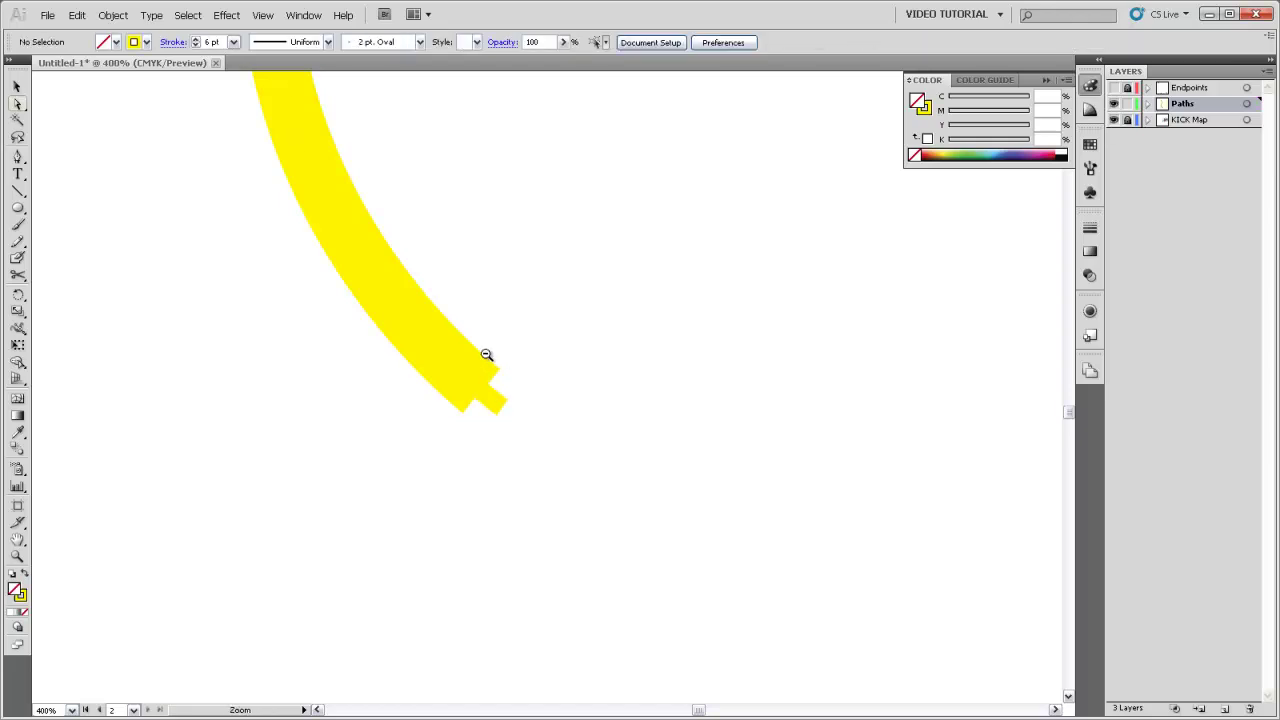
alt+click(486, 355)
alt+click(486, 355)
key(v)
drag(608, 357, 420, 400)
click(476, 423)
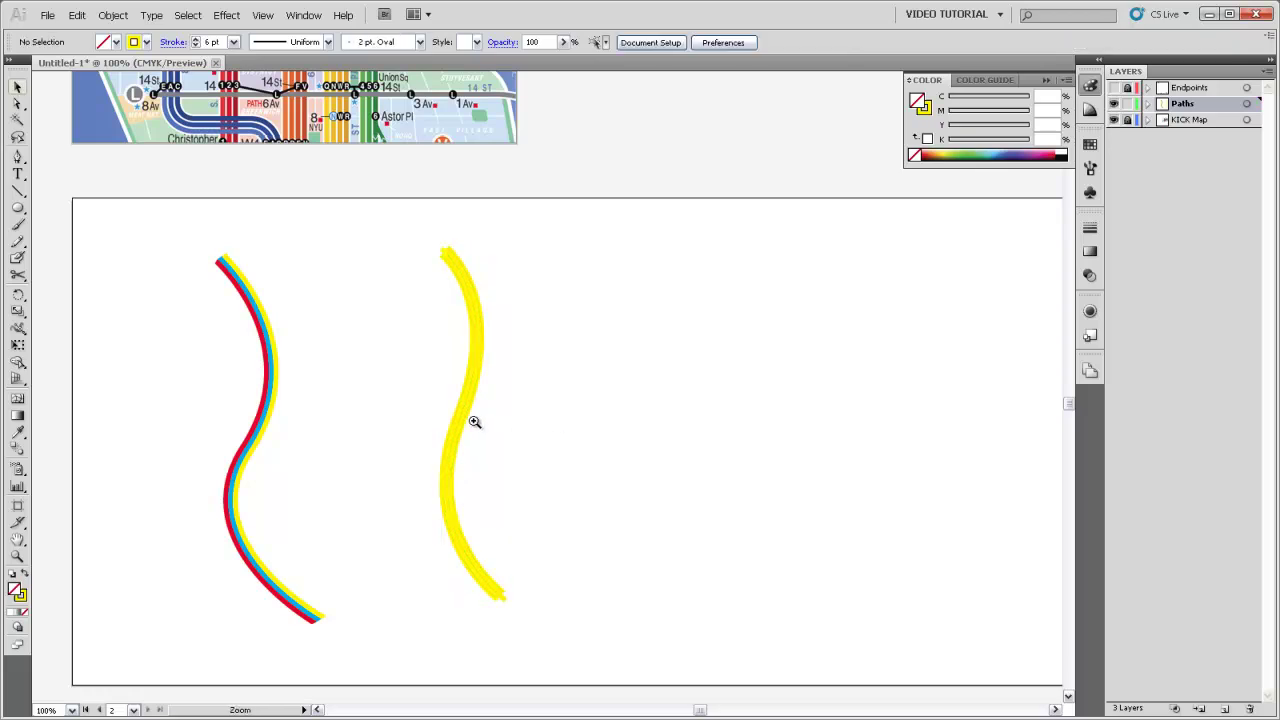
key(ctrl+plus)
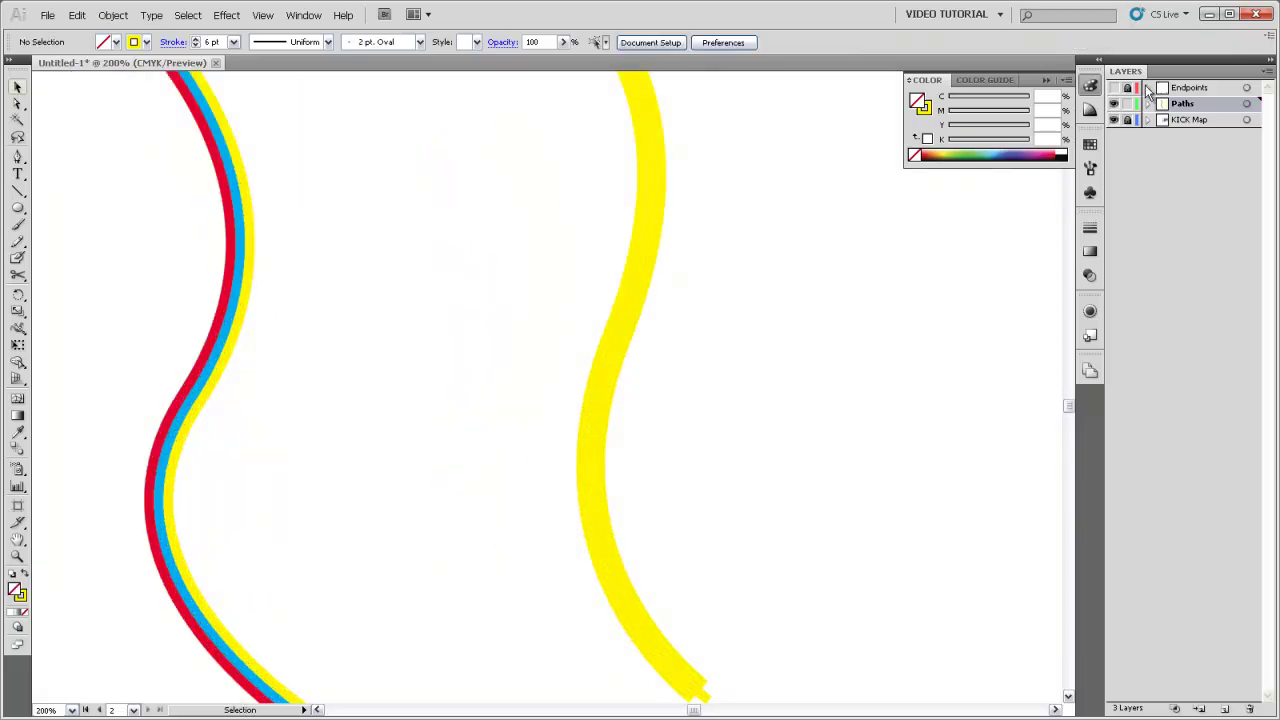
click(1114, 88)
scroll(774, 400, down, 3)
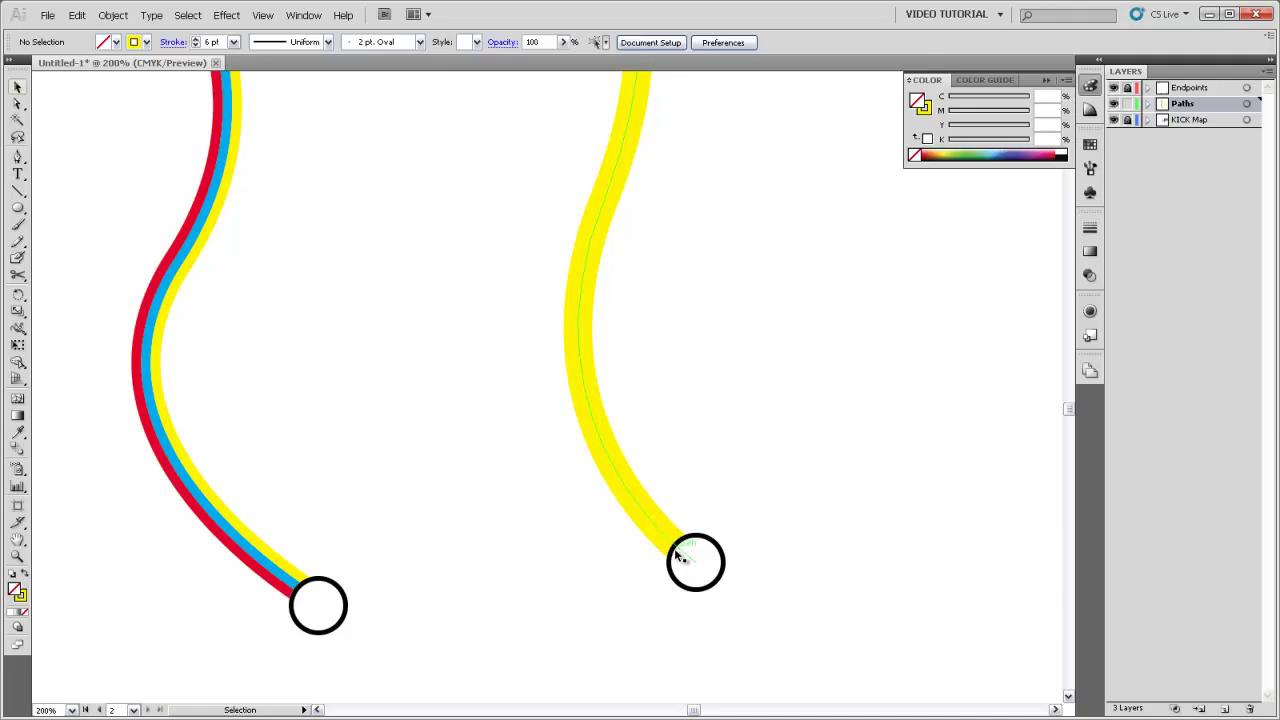
scroll(614, 255, down, 5)
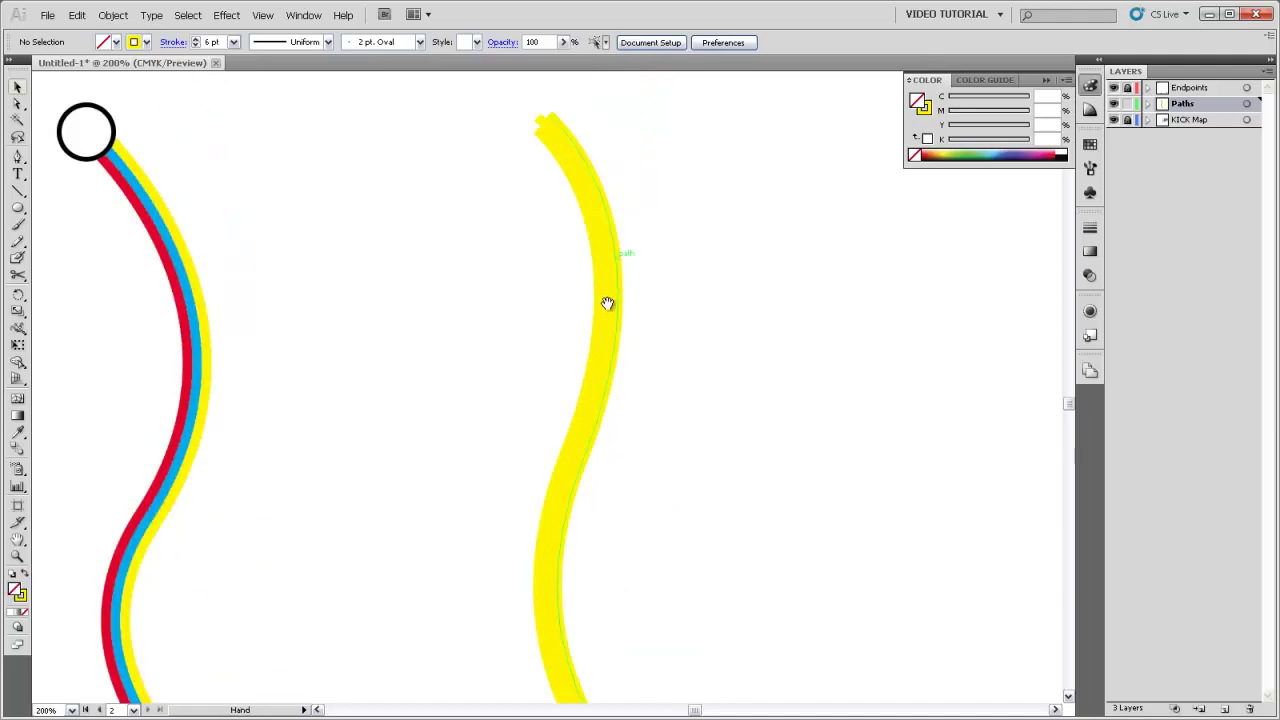
- Give the right-hand line a red stroke with no fill, then Alt-drag a cyan-stroked copy
click(619, 290)
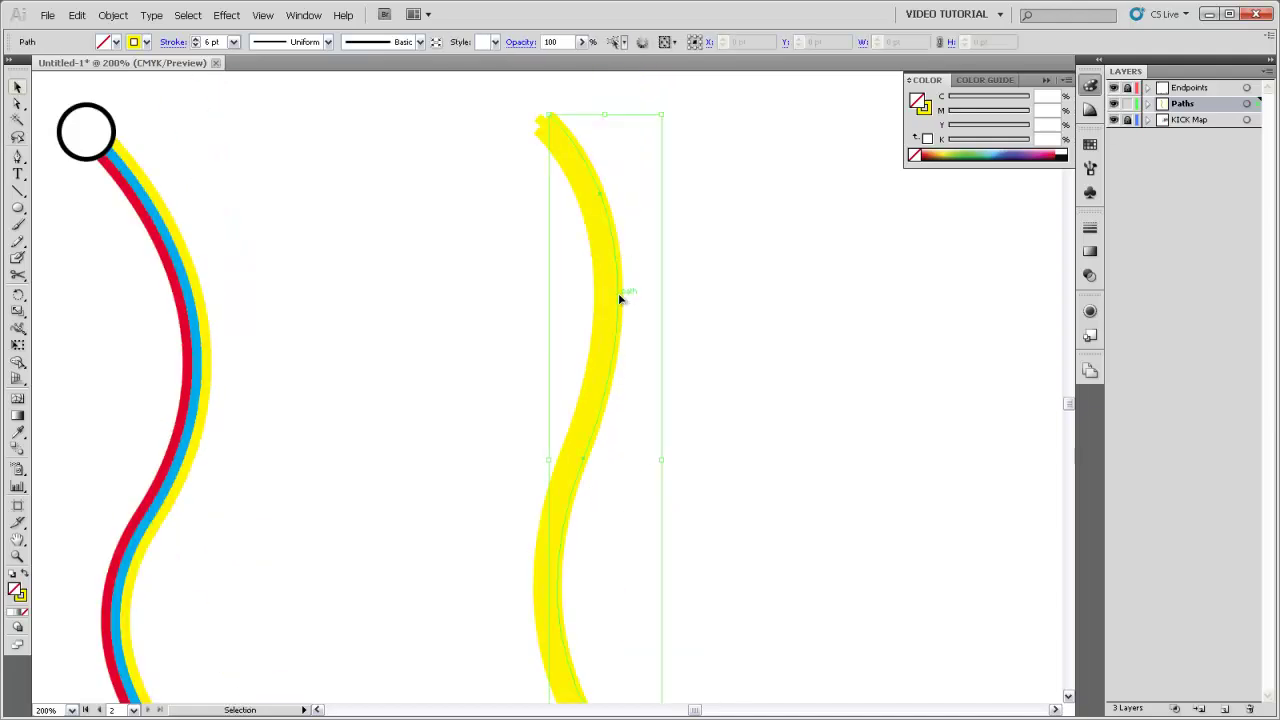
click(1090, 144)
click(954, 153)
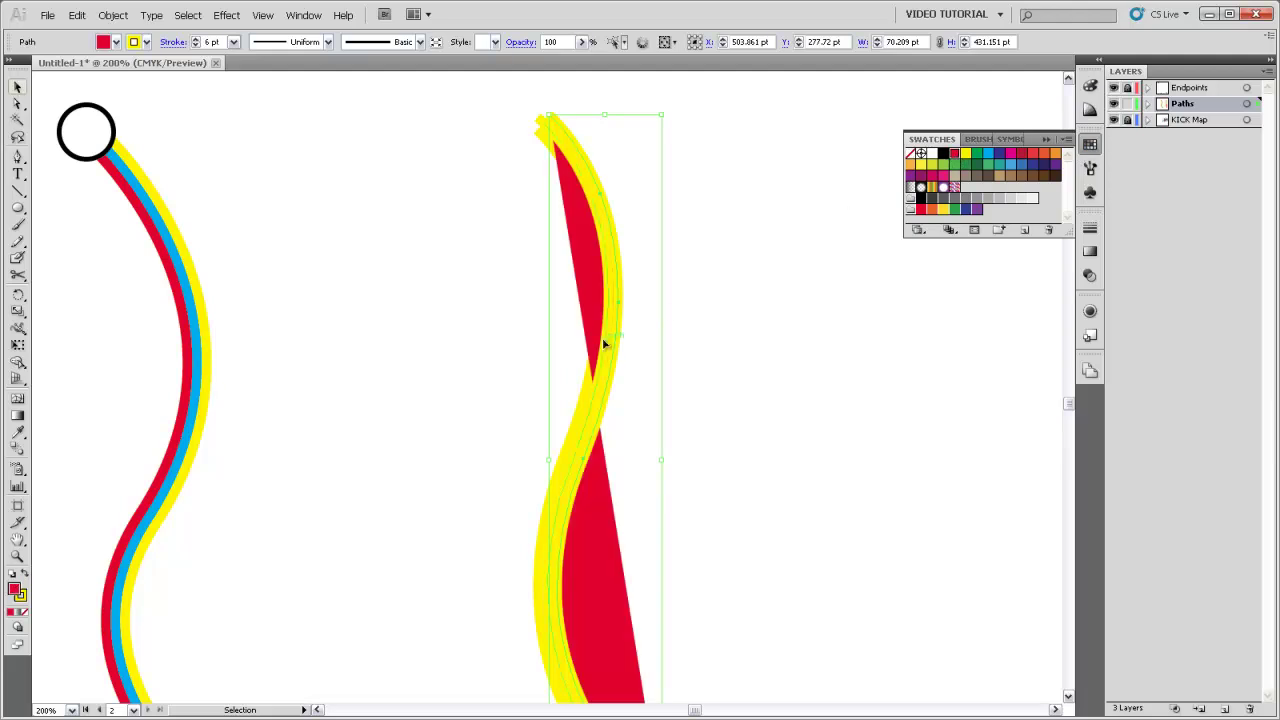
click(24, 611)
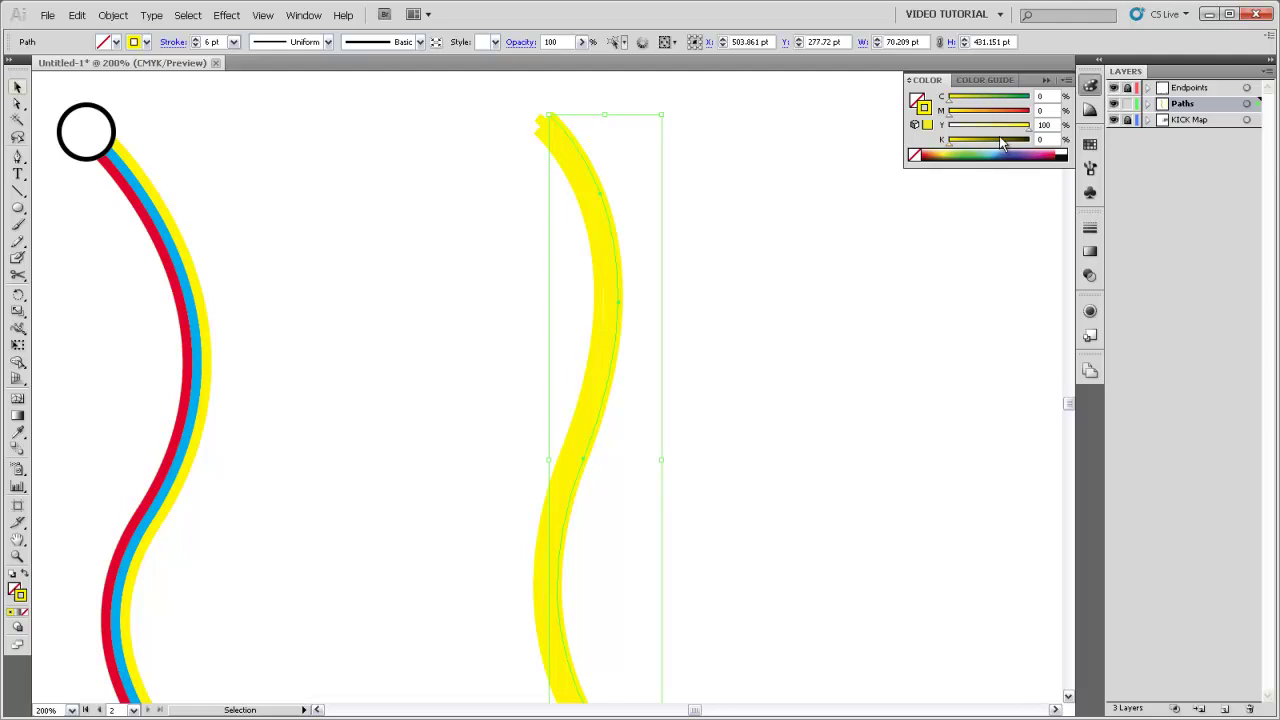
click(1090, 144)
click(952, 153)
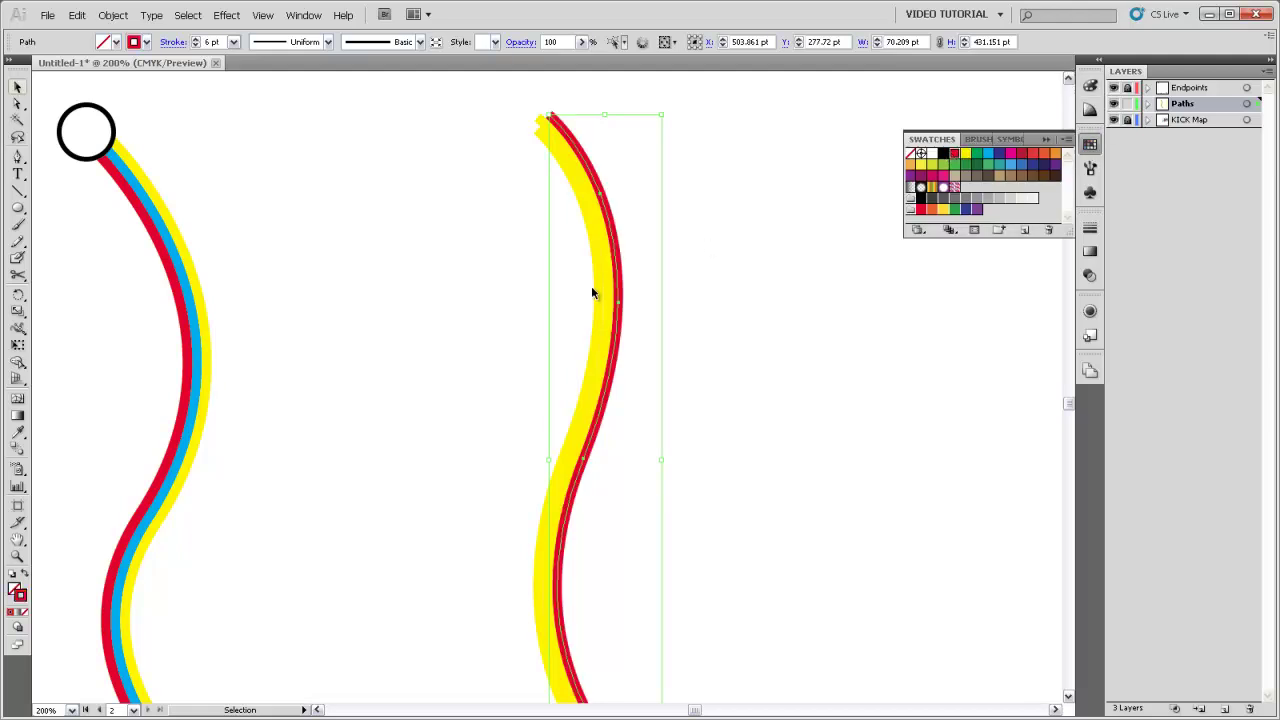
drag(599, 295, 587, 309)
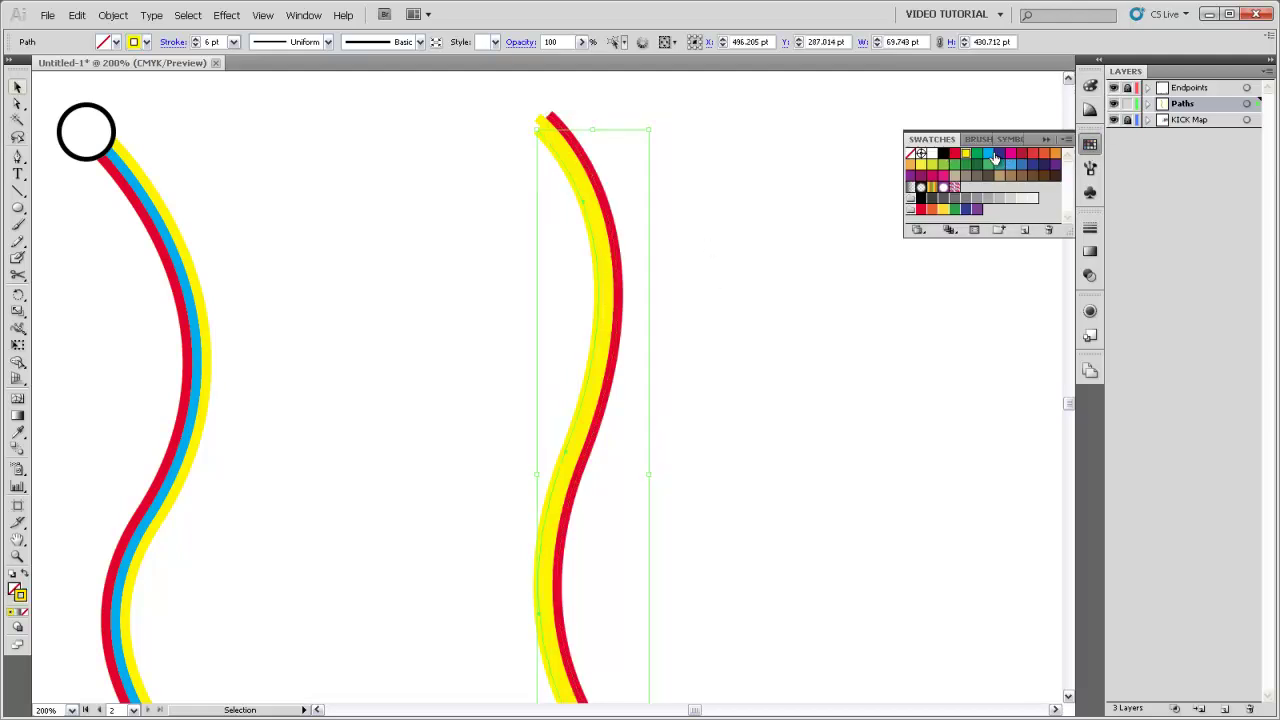
click(987, 155)
click(660, 497)
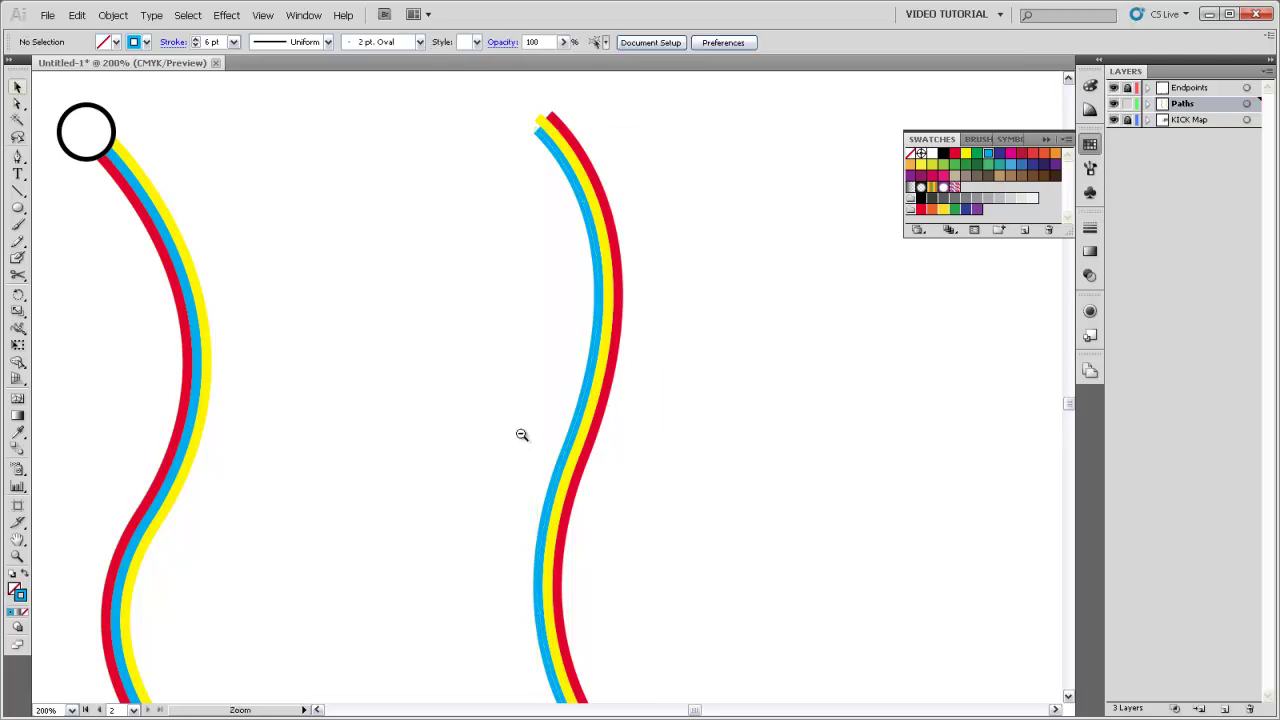
key(ctrl+minus)
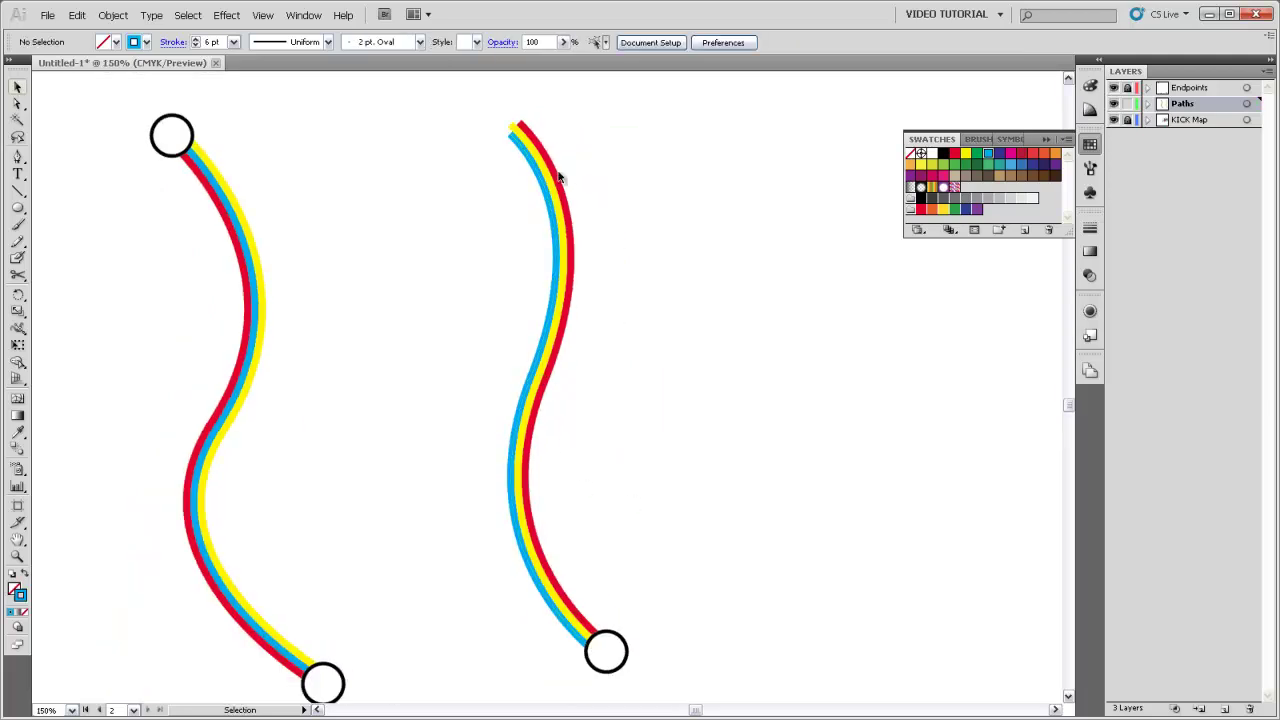
- Drag the red and blue lines' top anchors and handles so they branch apart at the top
click(563, 195)
scroll(571, 371, up, 3)
key(ctrl+shift+a)
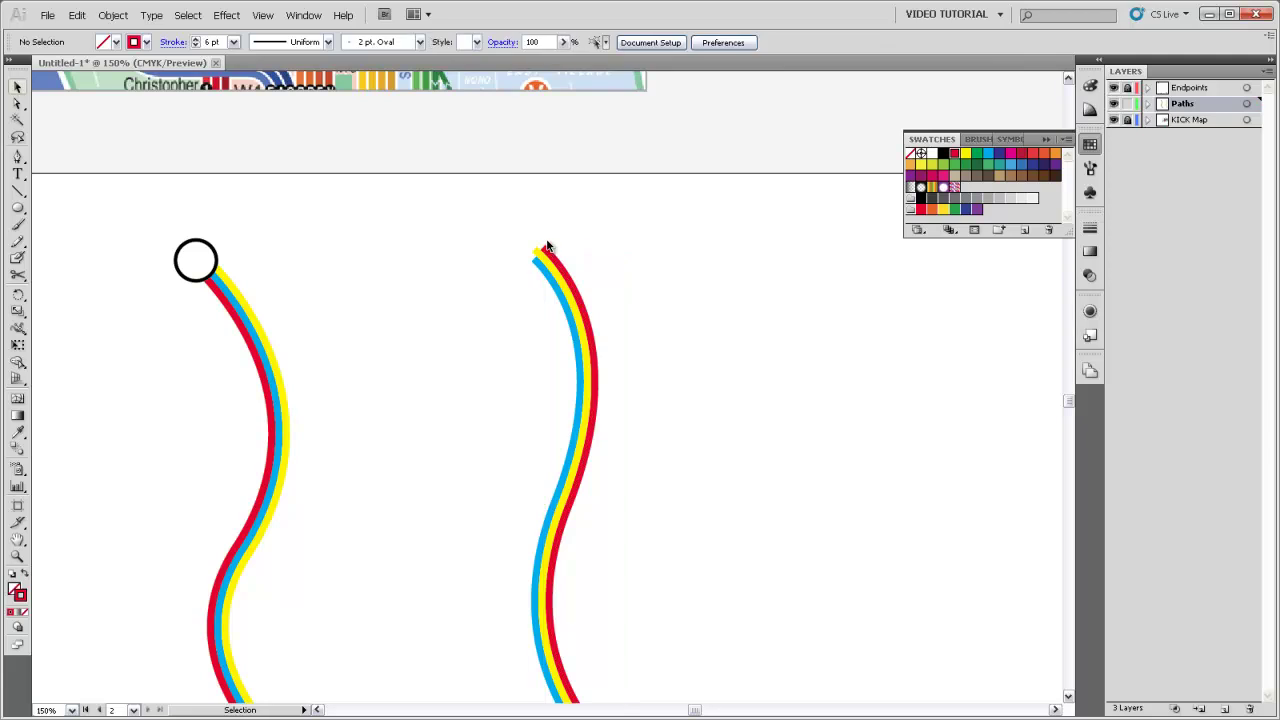
key(a)
click(545, 252)
drag(546, 254, 654, 238)
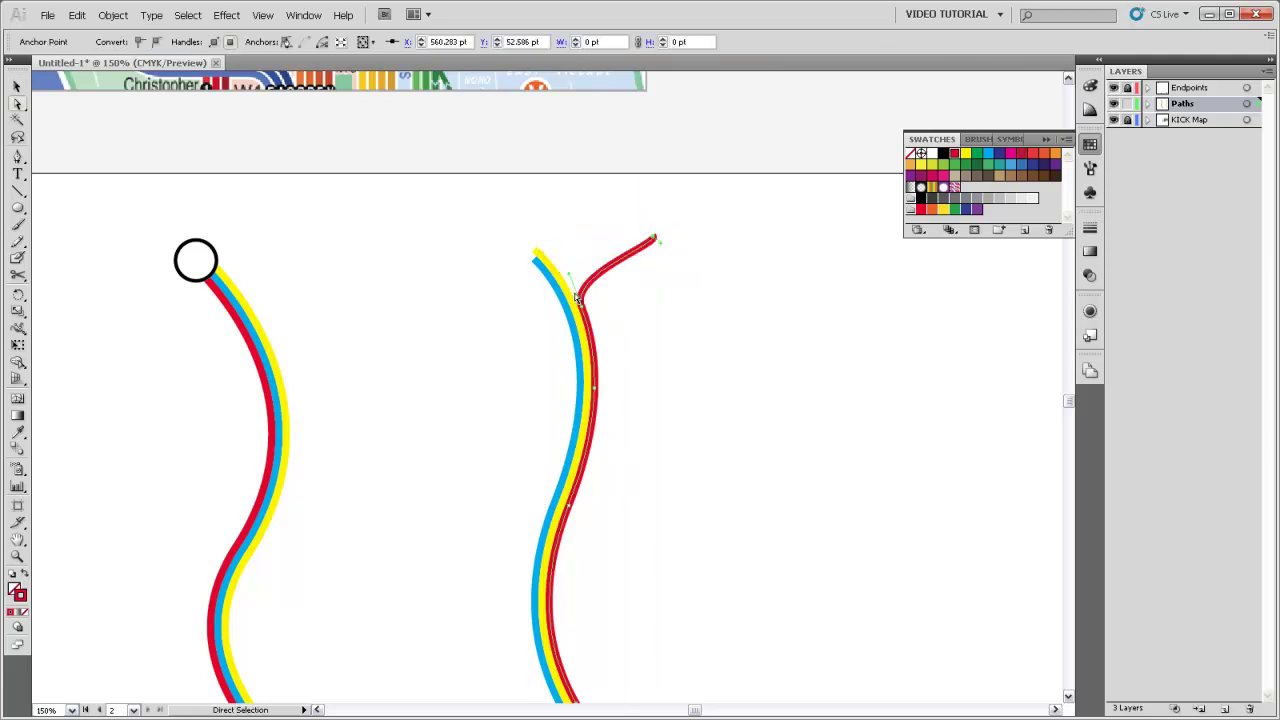
drag(571, 279, 466, 289)
click(535, 258)
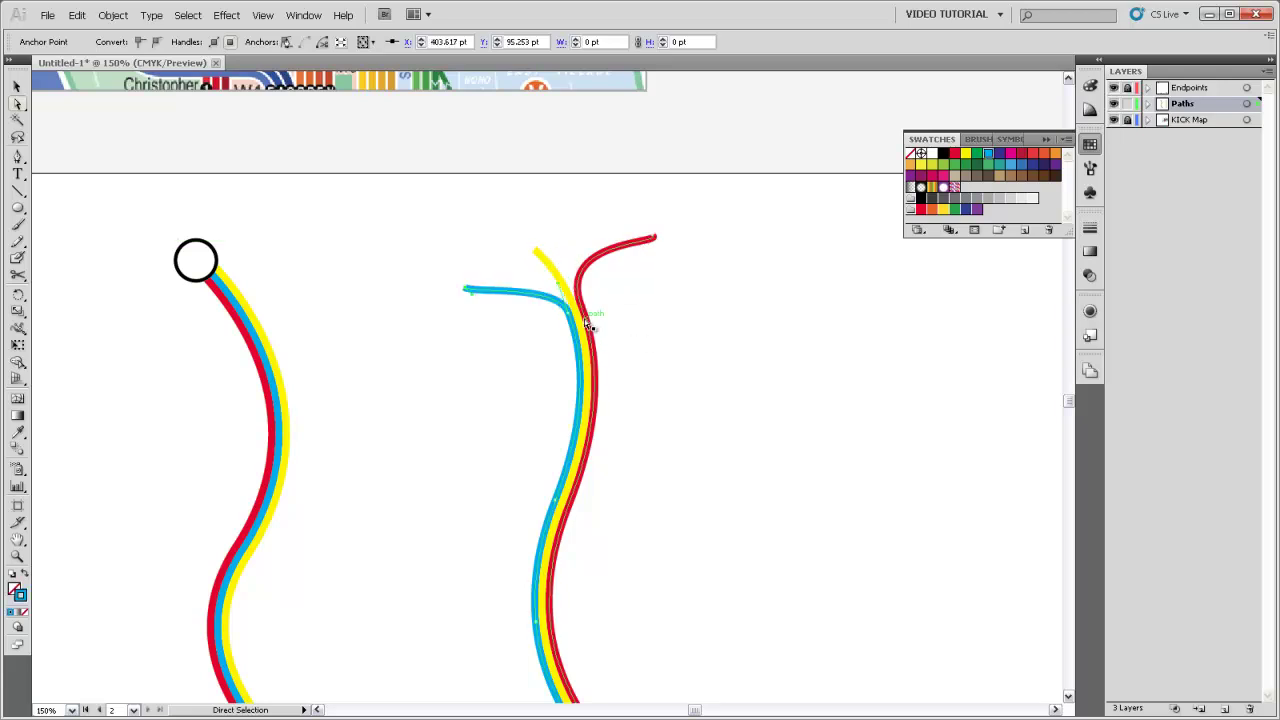
mouse_move(560, 294)
mouse_down()
mouse_move(545, 280)
mouse_move(554, 272)
mouse_up()
click(645, 339)
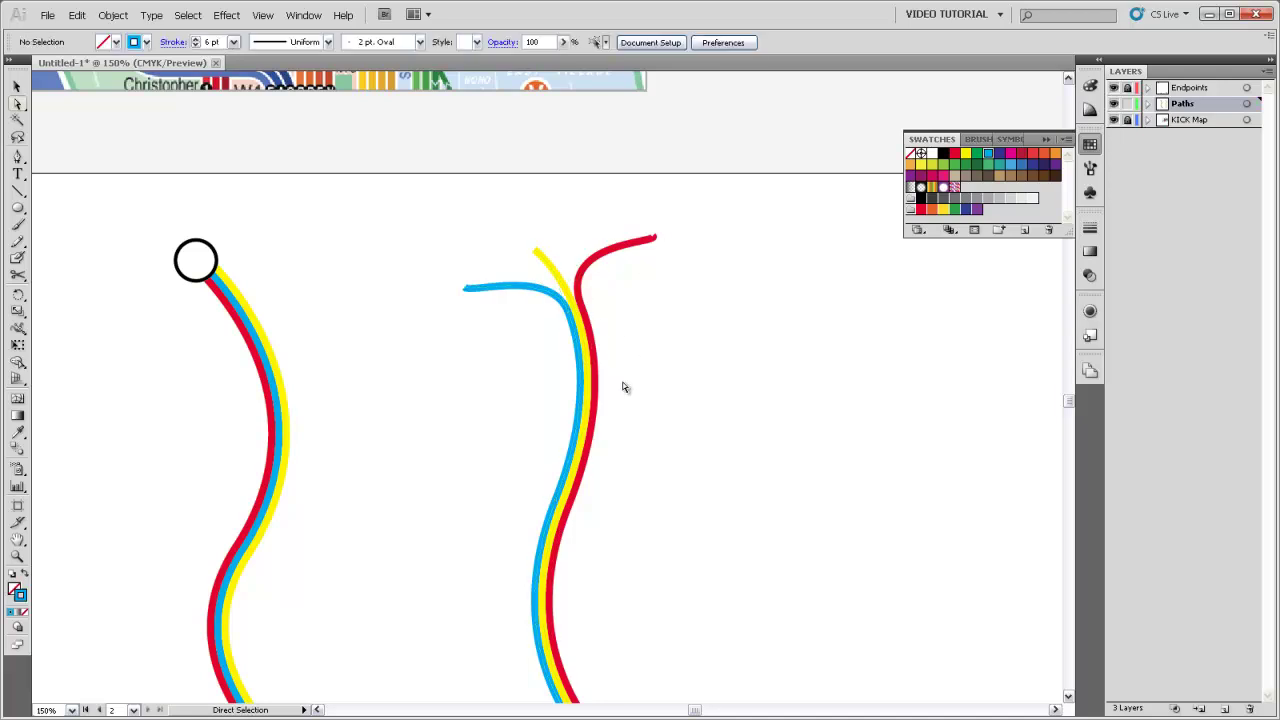
- Bend the yellow line by pulling its curve handle and middle anchor leftward
scroll(610, 410, down, 3)
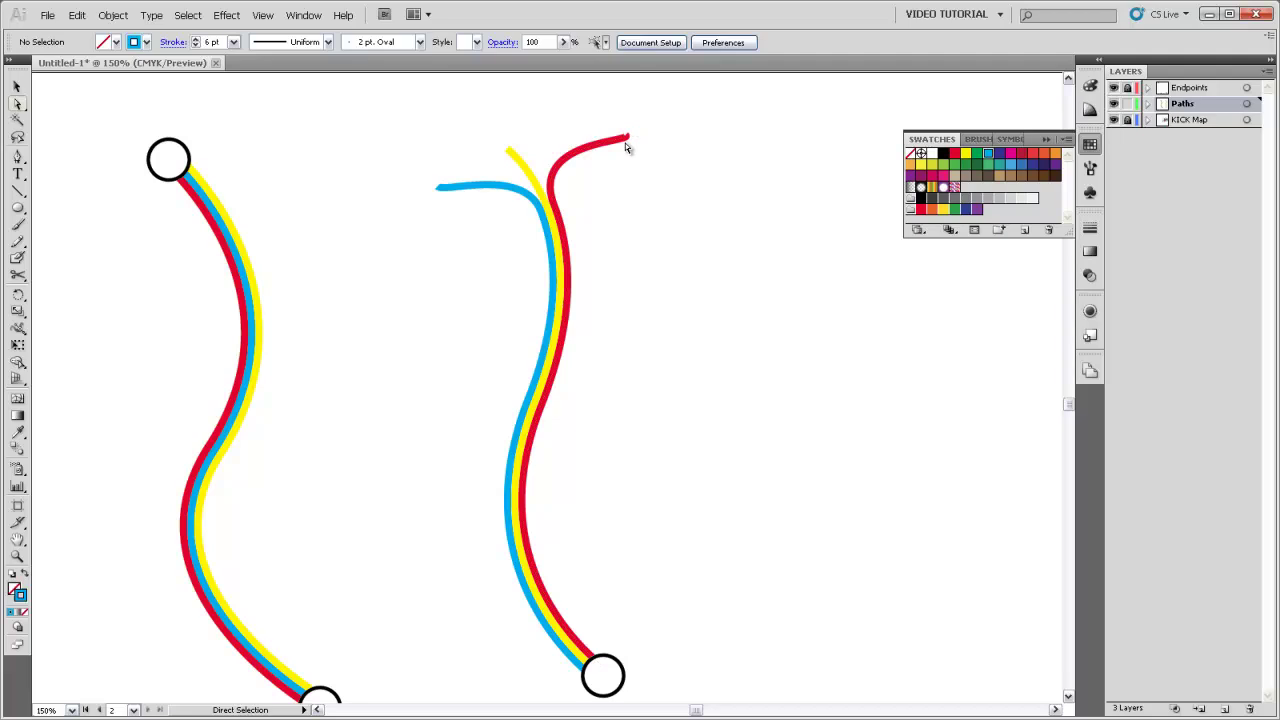
scroll(544, 445, right, 1)
scroll(544, 445, down, 1)
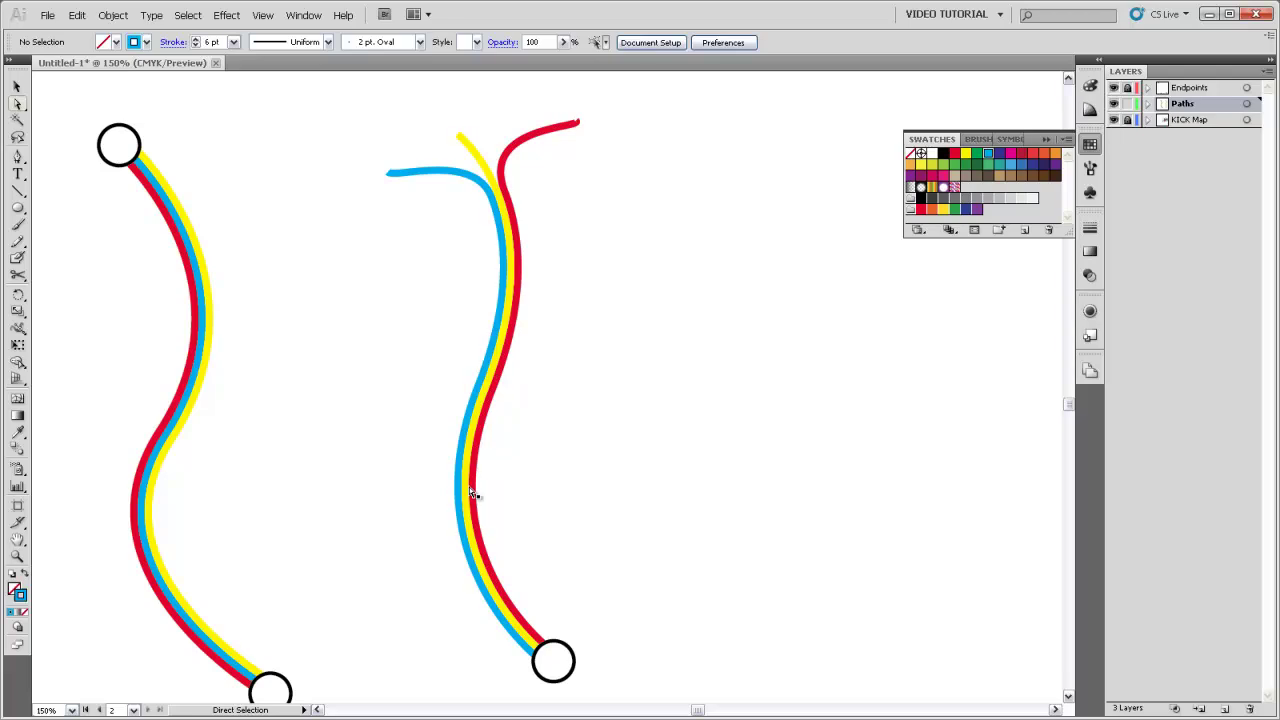
drag(469, 487, 401, 379)
click(489, 393)
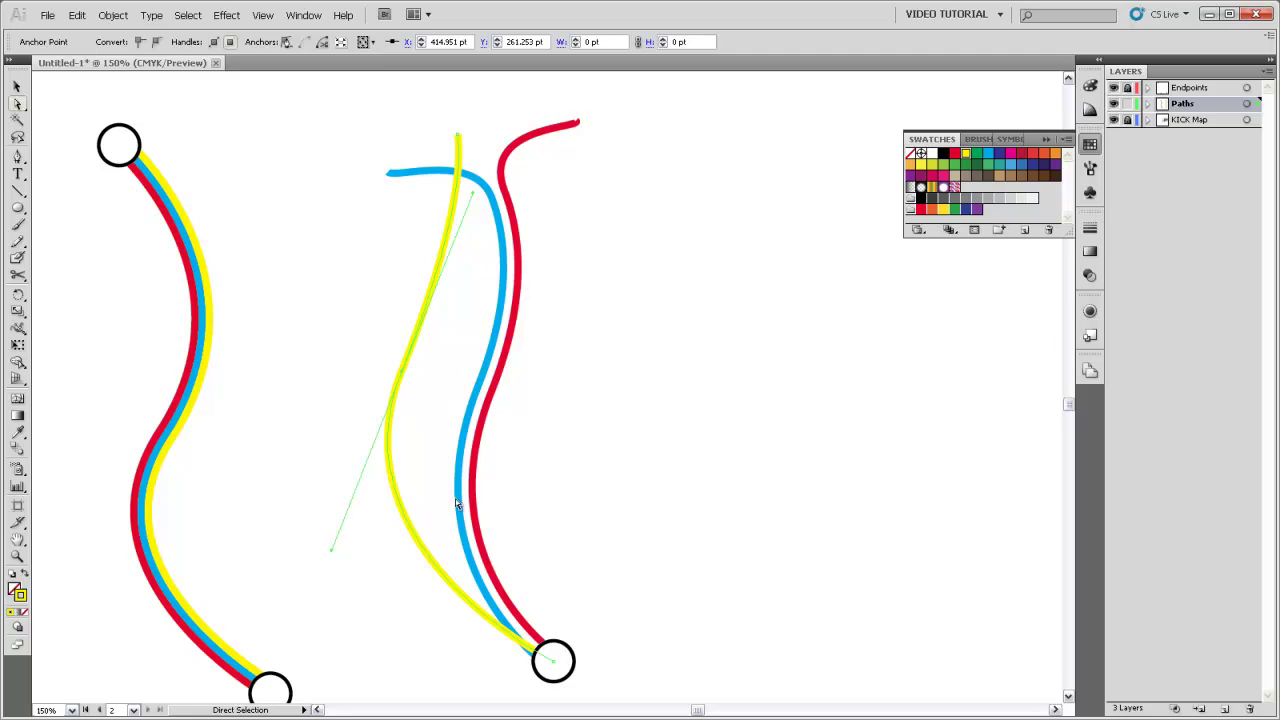
drag(494, 396, 383, 385)
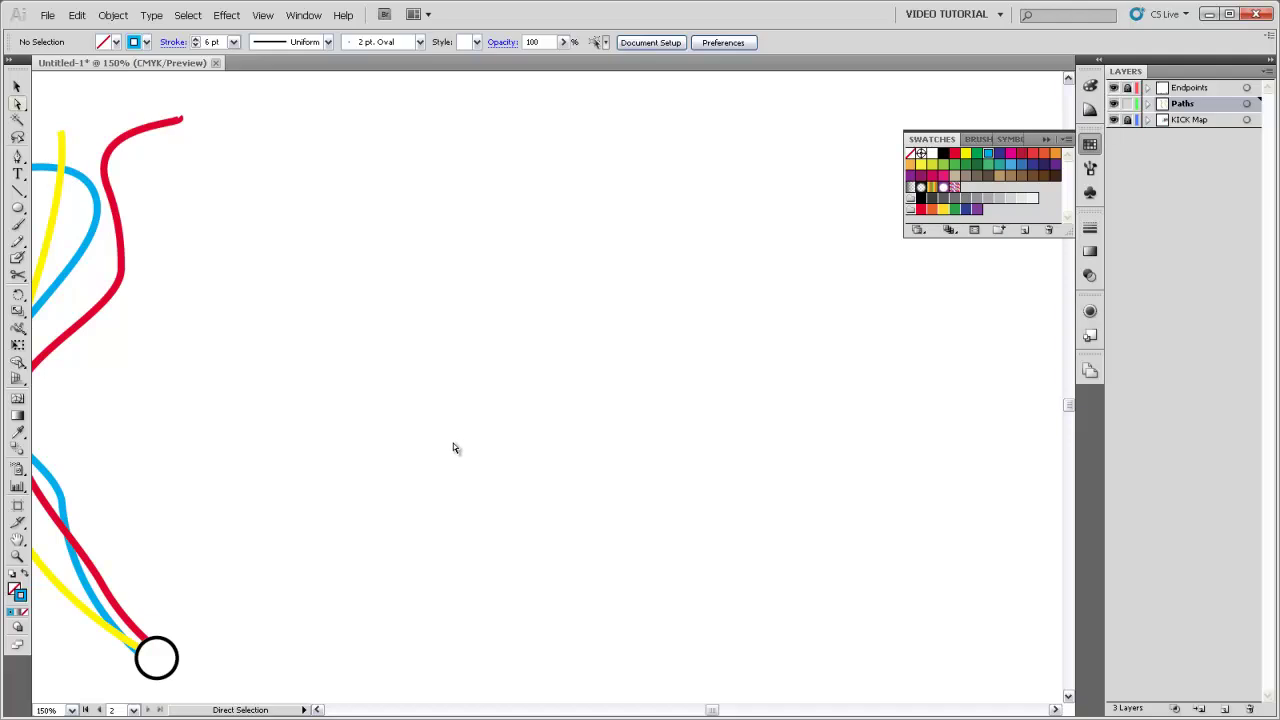
- Pen a short horizontal cyan segment on the empty canvas right of the subway lines
click(17, 159)
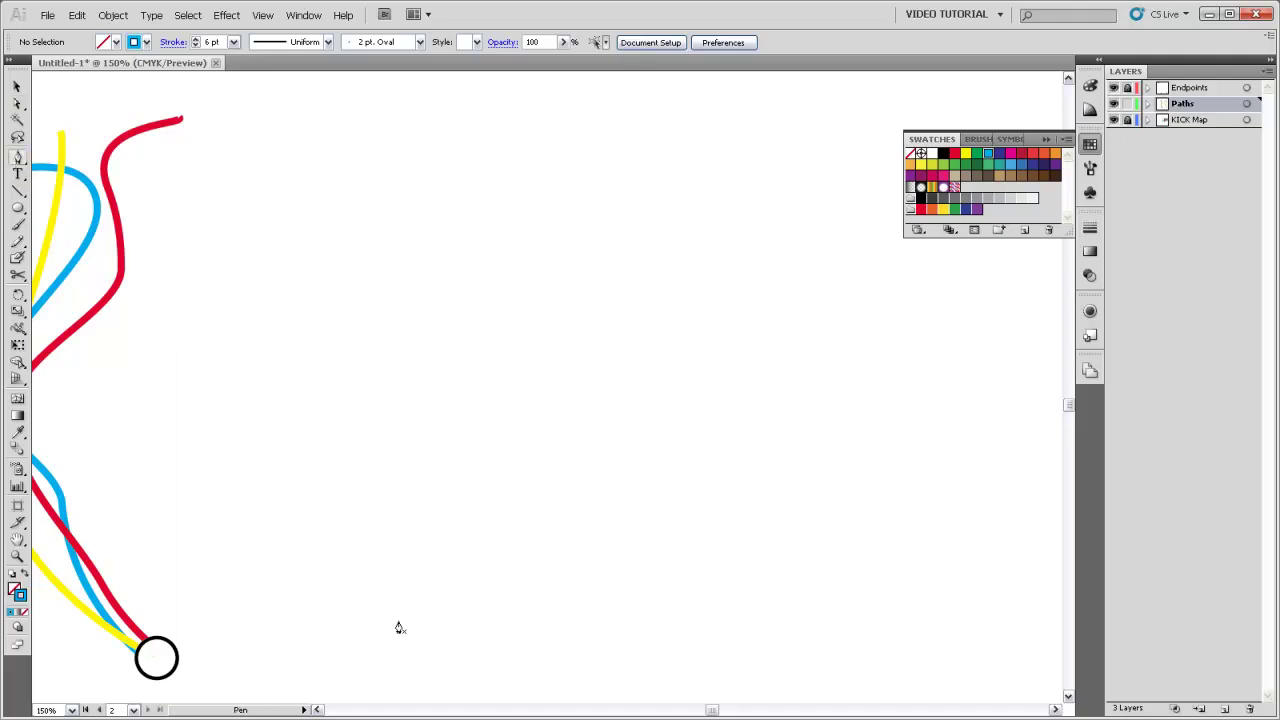
mouse_move(393, 619)
mouse_down()
mouse_move(457, 620)
mouse_move(363, 615)
mouse_move(432, 616)
mouse_move(400, 619)
mouse_move(438, 602)
mouse_up()
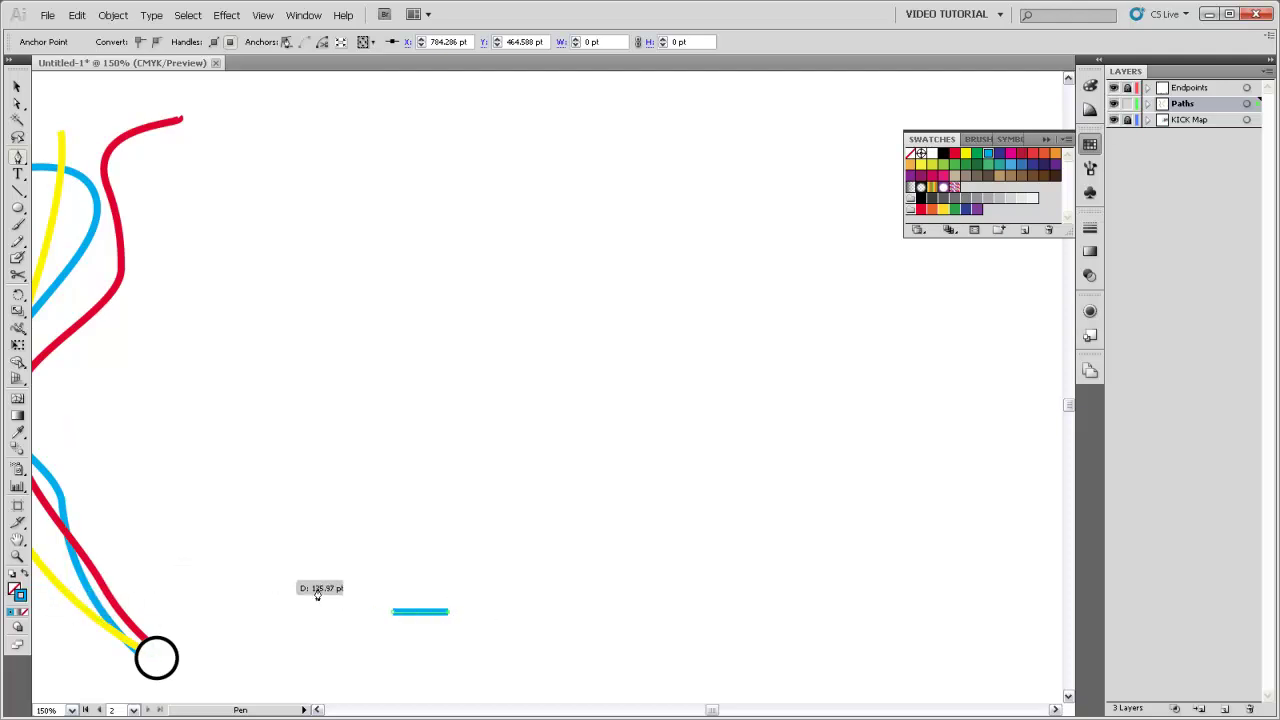
- Offset the short cyan segment by 6 pt into a 46 × 12 pt rectangle and zoom in on it
key(v)
click(417, 613)
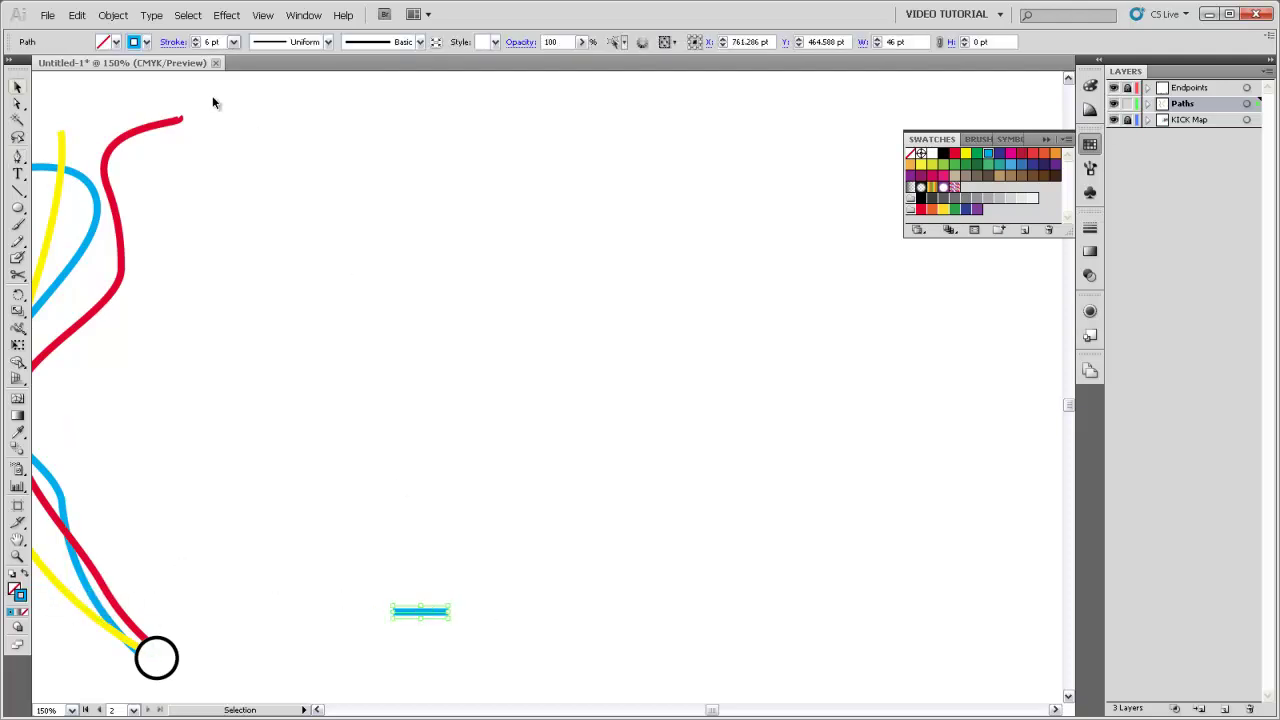
click(113, 15)
mouse_move(170, 275)
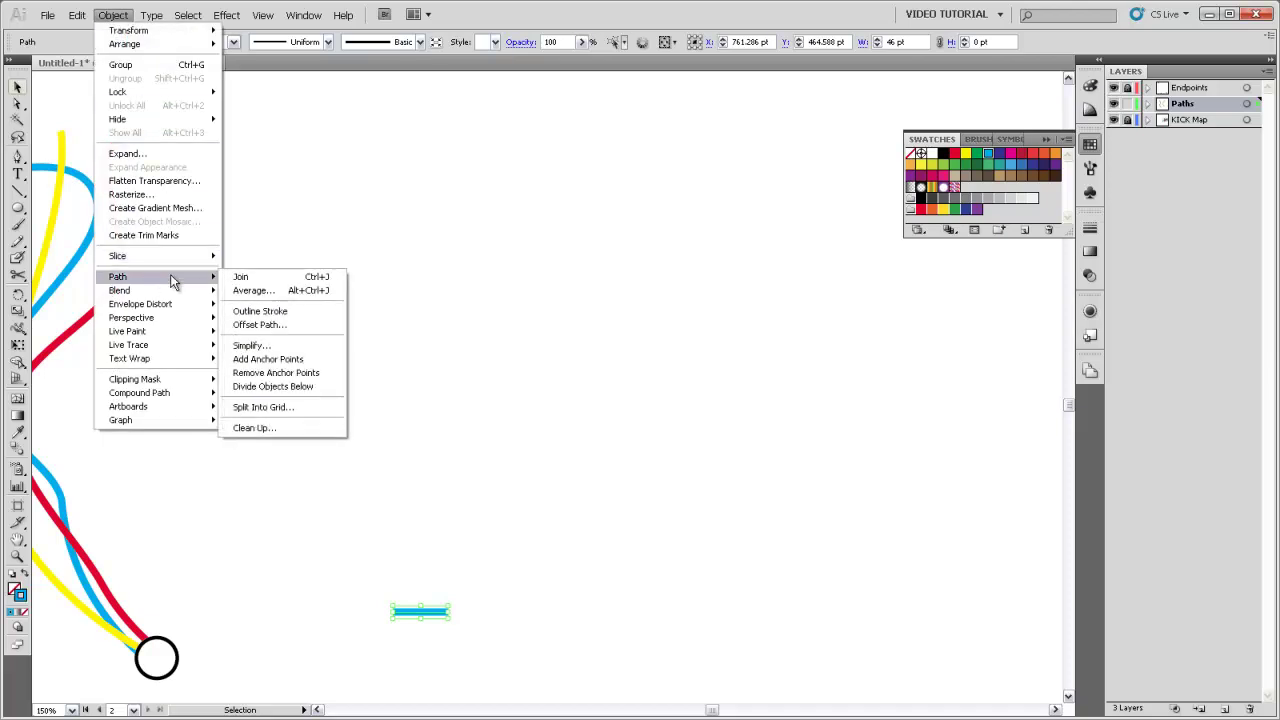
click(263, 330)
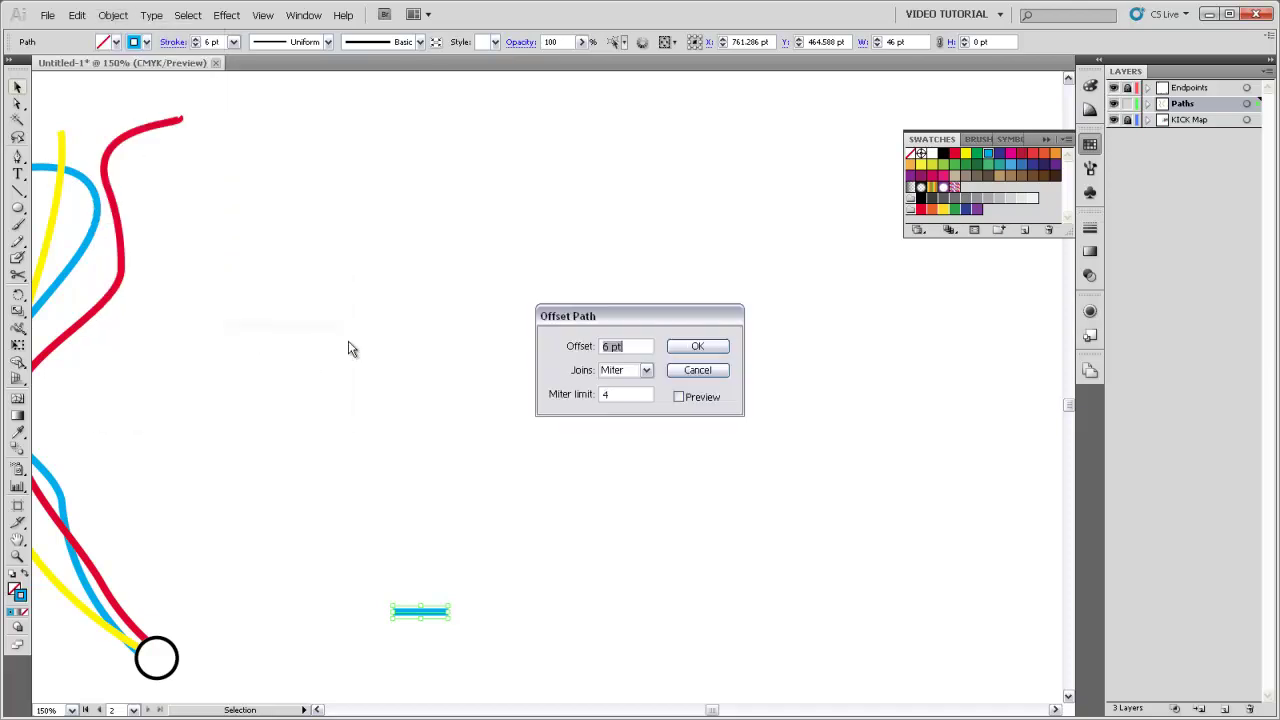
click(697, 347)
key(ctrl+space)
drag(360, 580, 509, 646)
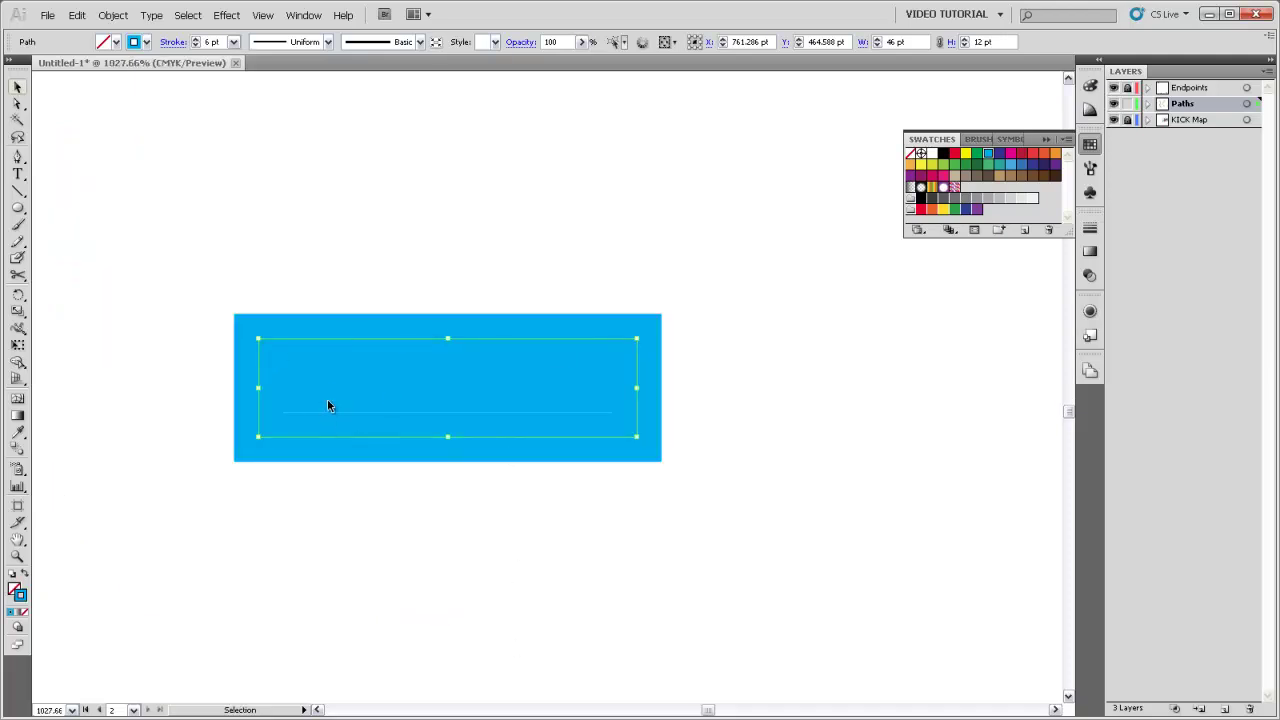
- Show the rulers, add vertical guides at about 743 pt and 778 pt, and select the rectangle's paths
click(270, 23)
mouse_move(299, 303)
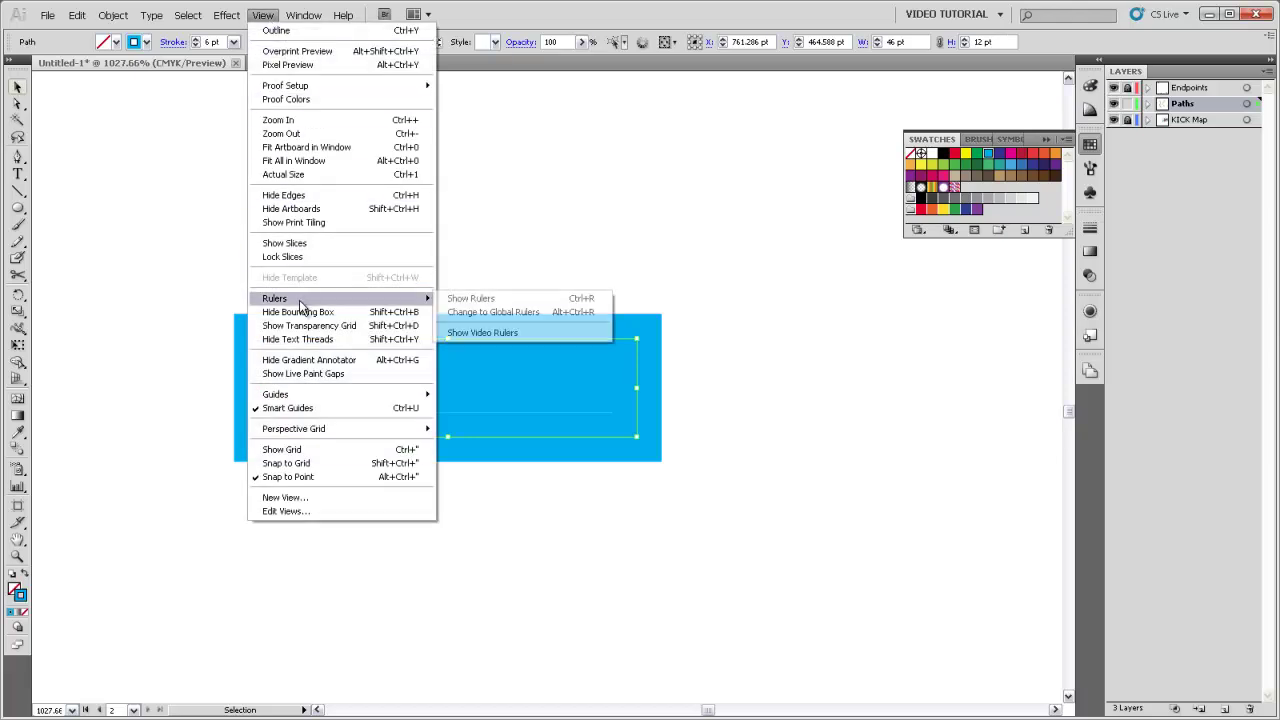
click(475, 298)
drag(43, 305, 299, 334)
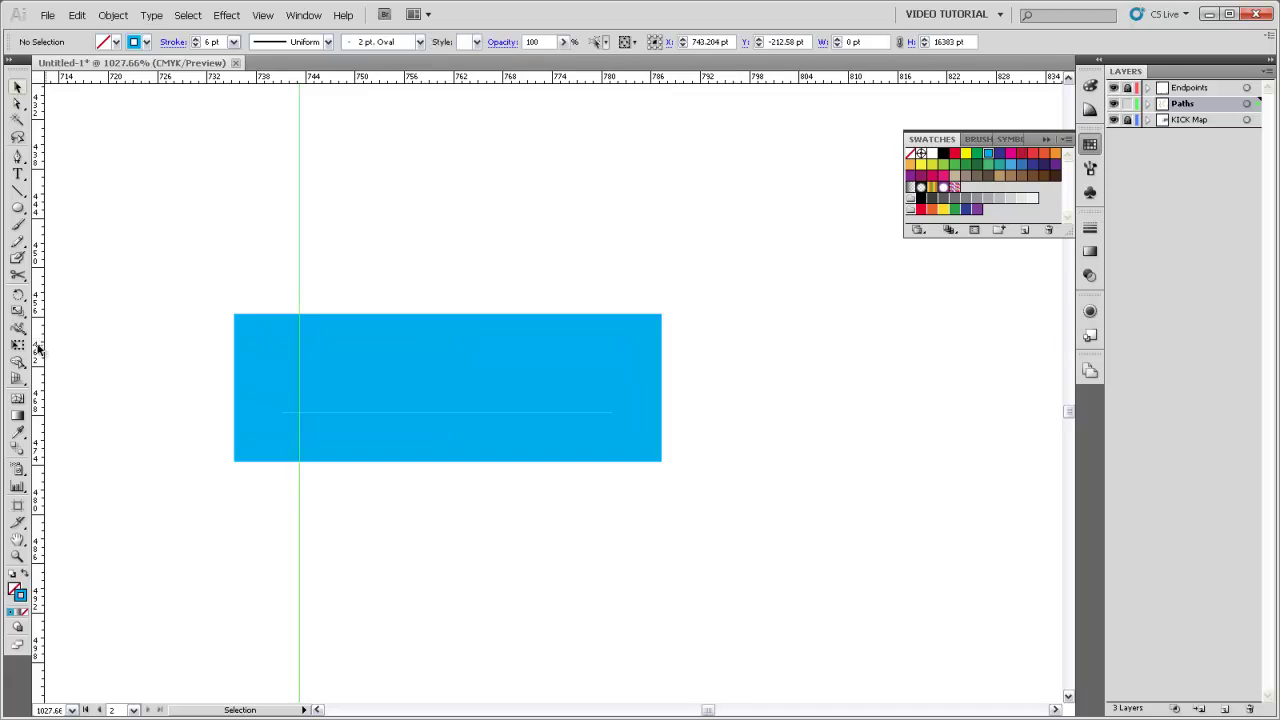
drag(38, 348, 588, 363)
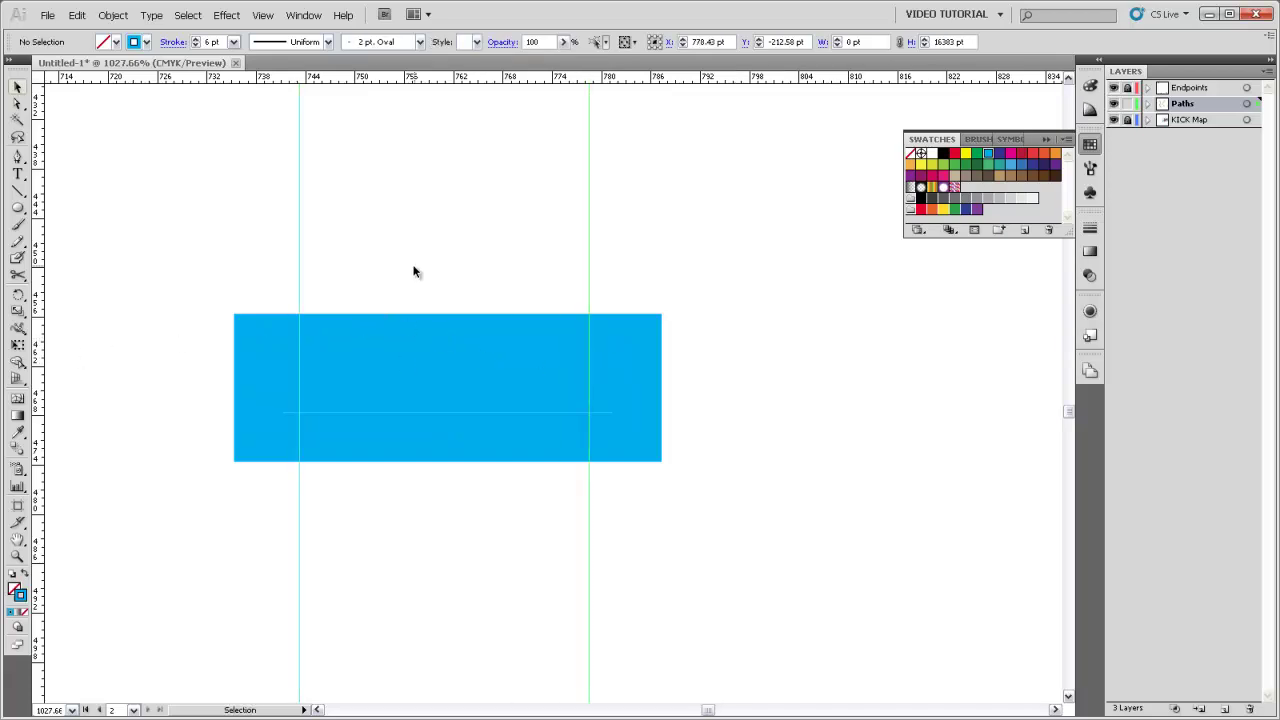
drag(415, 271, 351, 482)
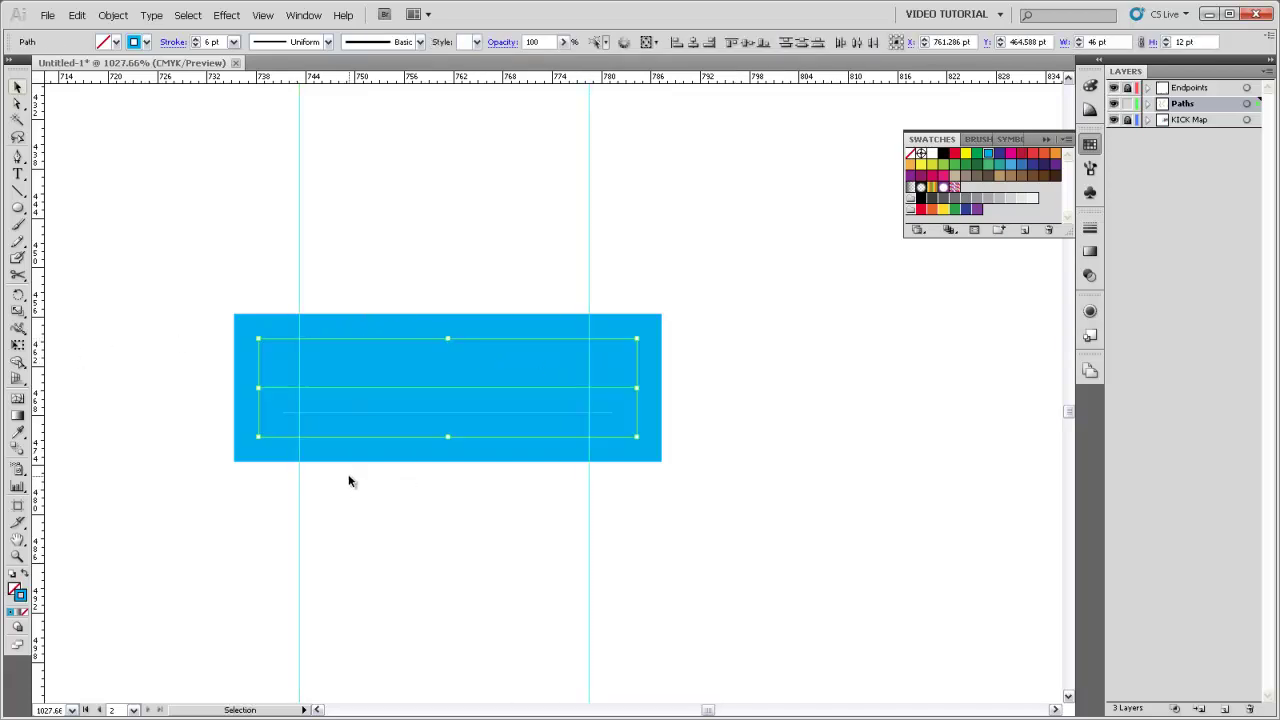
- Cut the rectangle's paths at both guides with Scissors and delete the pieces outside them
click(17, 279)
click(299, 338)
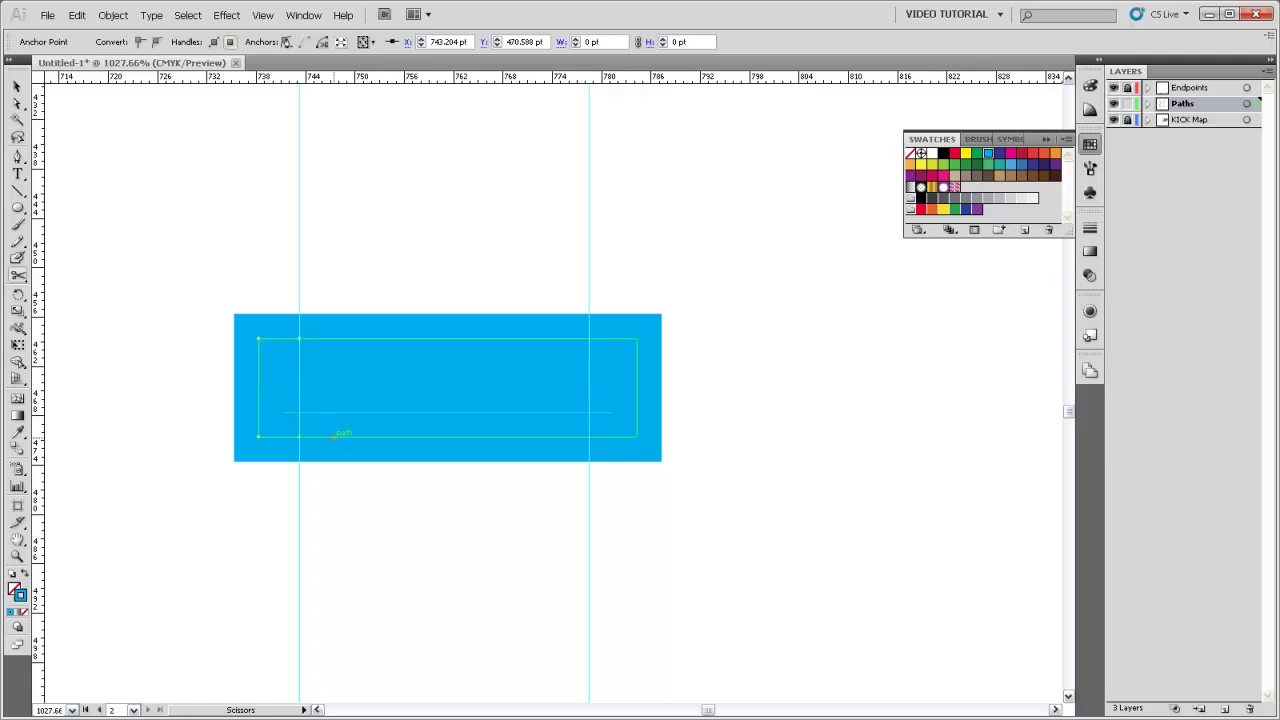
click(299, 436)
key(Delete)
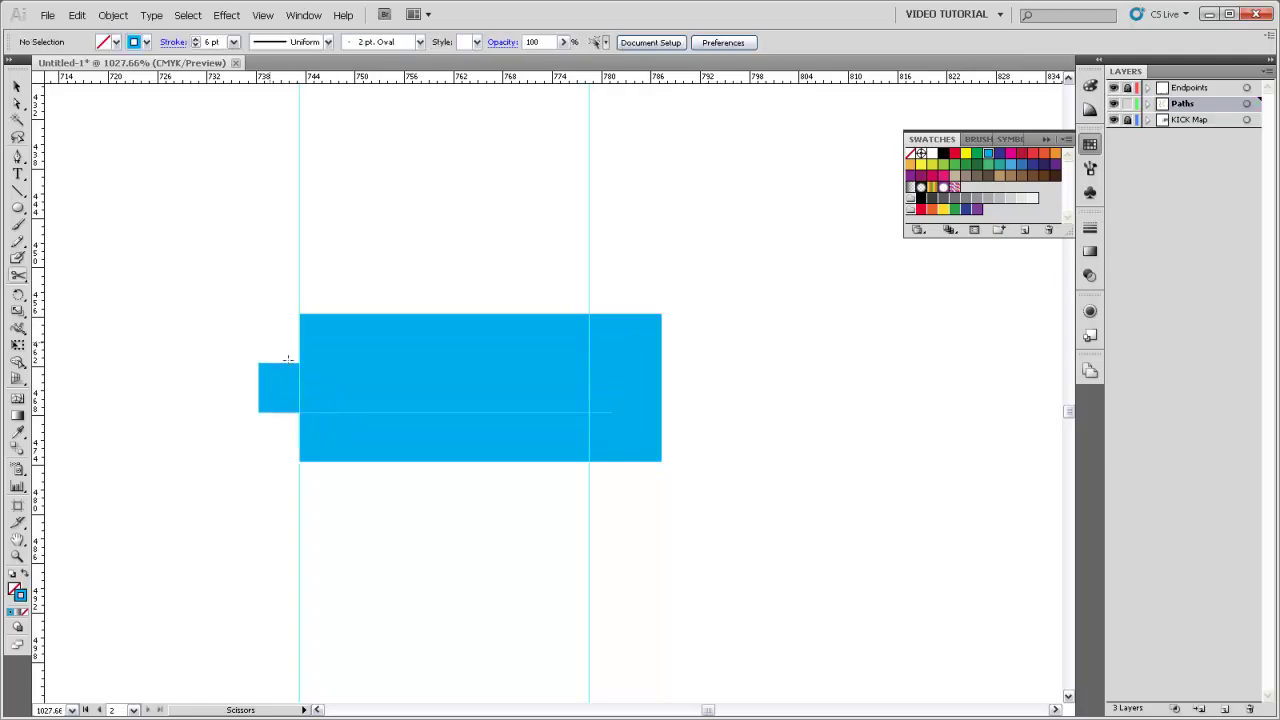
click(333, 386)
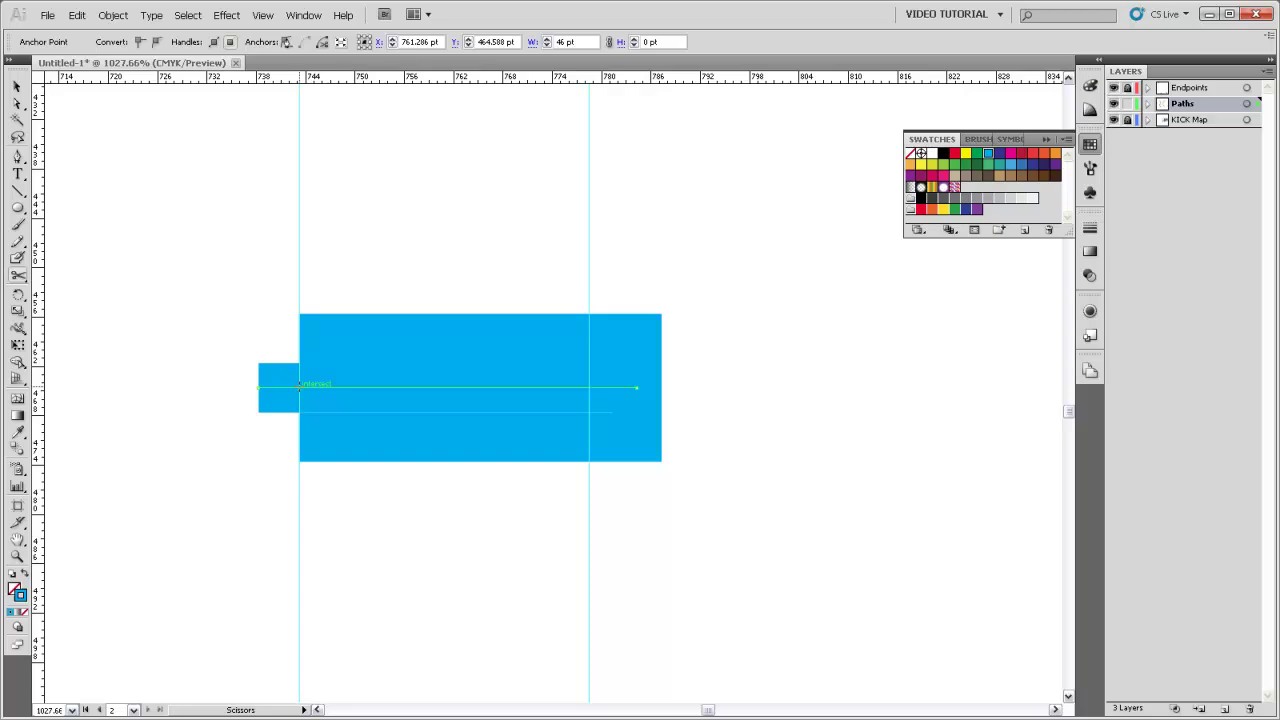
key(a)
click(279, 388)
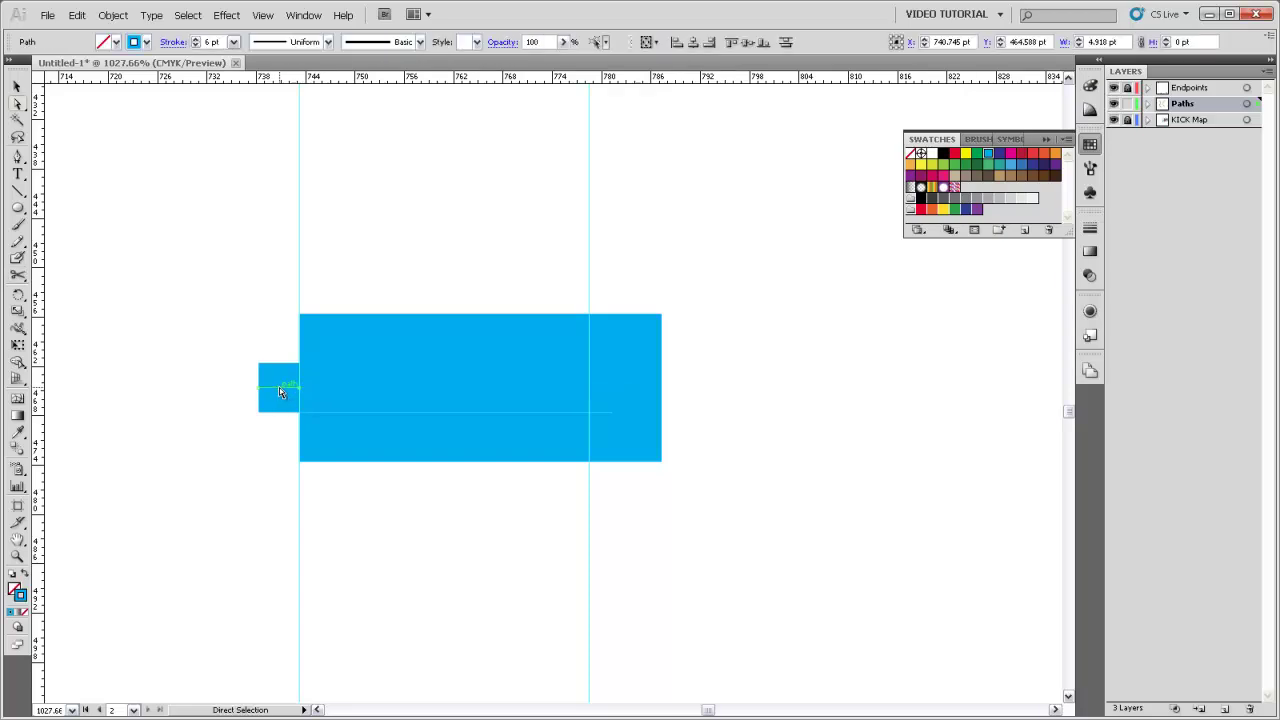
key(Delete)
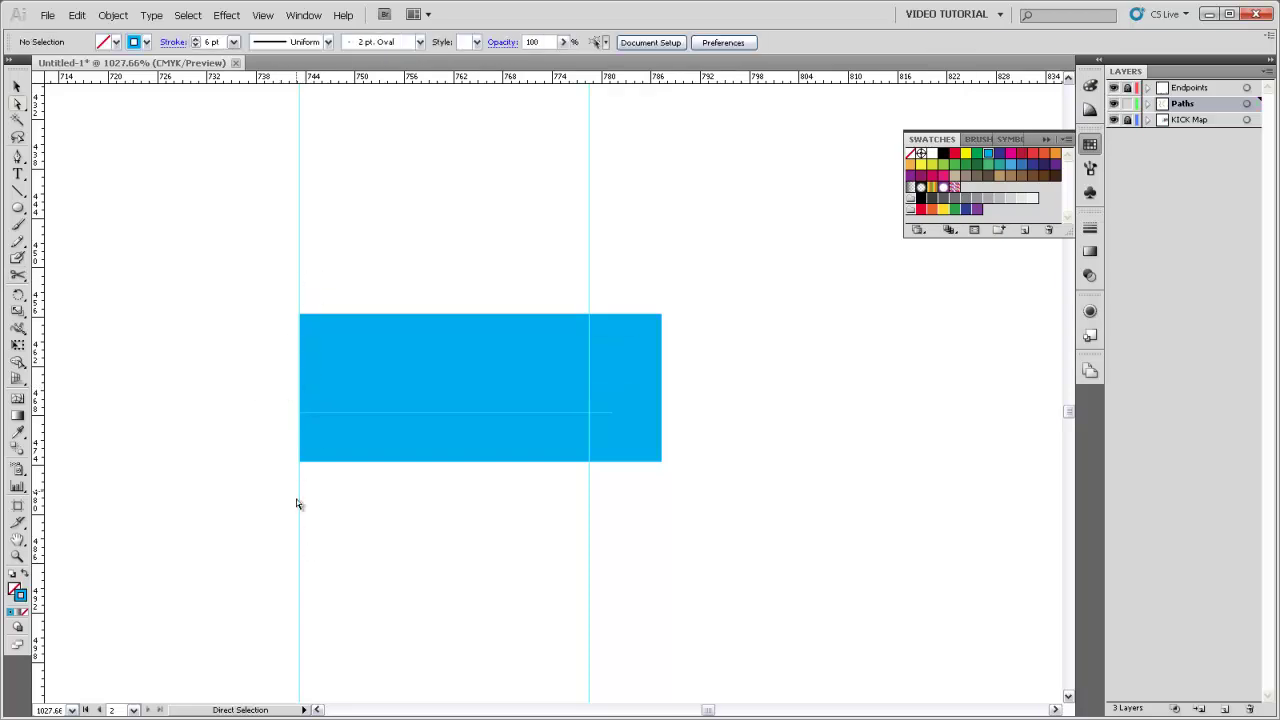
click(559, 348)
key(Delete)
- Clear all guides and select the trimmed 35 pt cyan bar
click(265, 16)
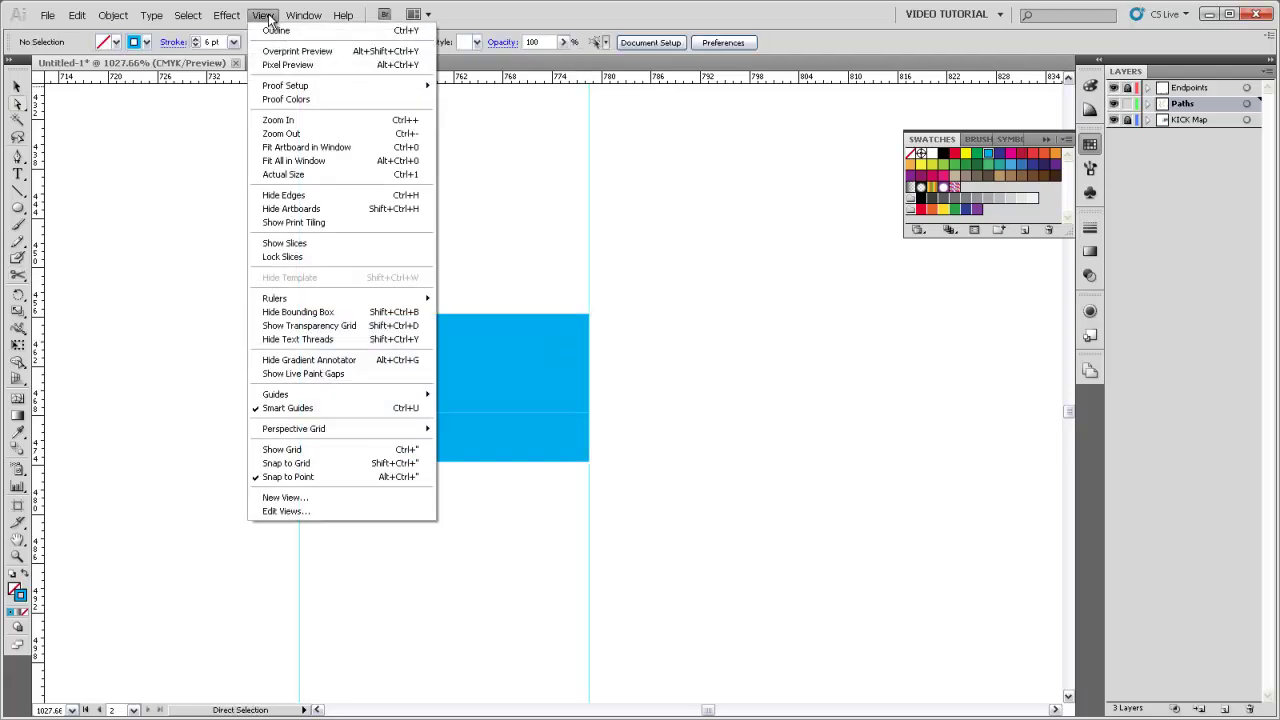
mouse_move(312, 395)
click(481, 450)
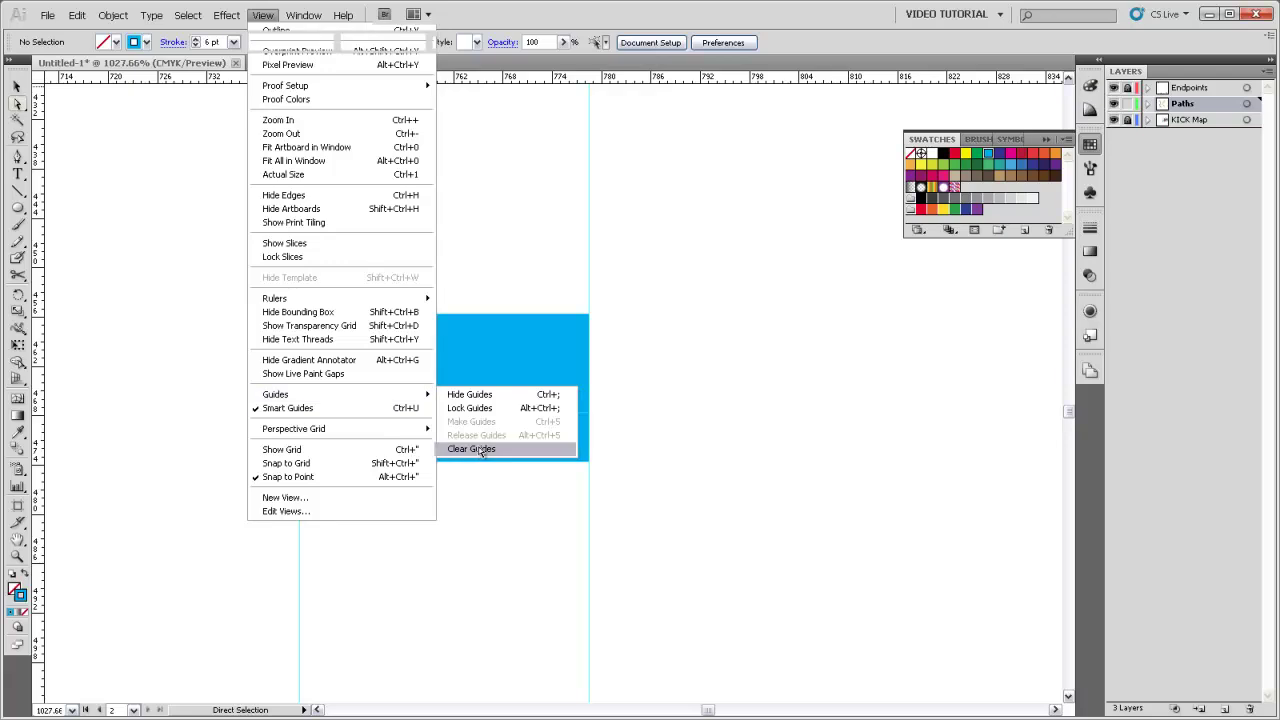
key(v)
key(ctrl+minus)
key(ctrl+minus)
click(549, 410)
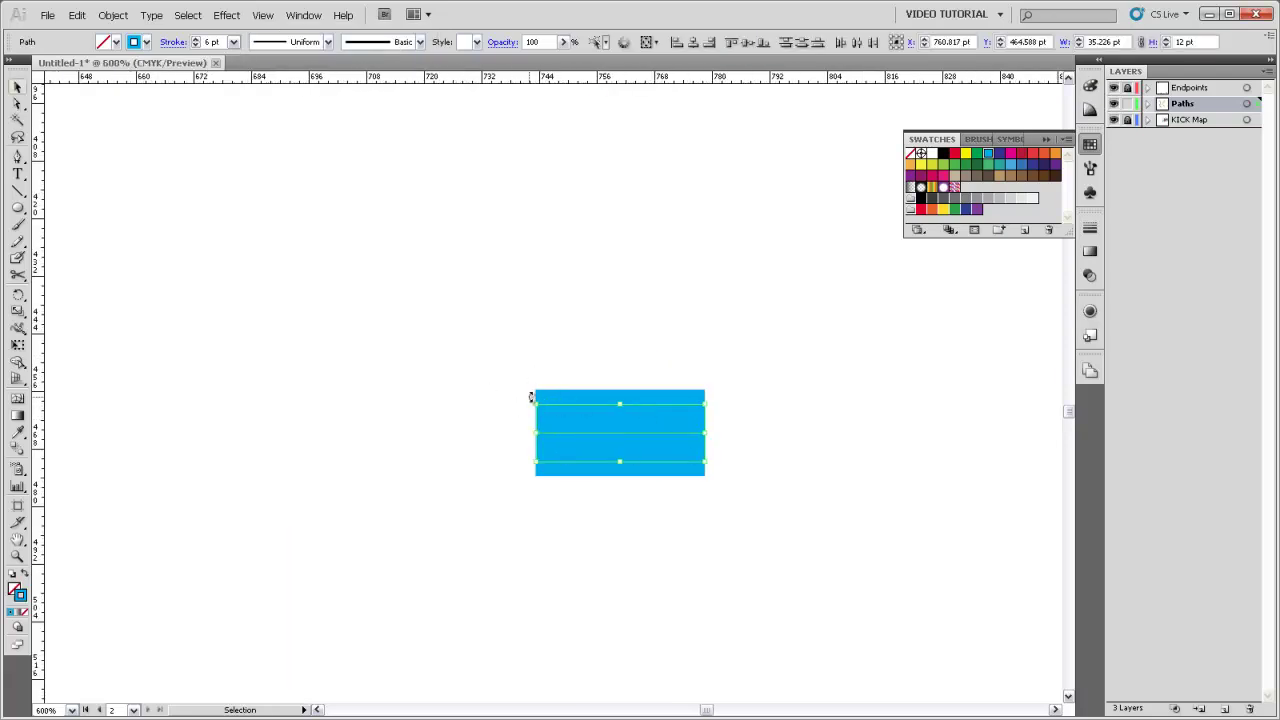
- Colour the top stroke paths red and the bottom stroke paths yellow
click(750, 422)
click(683, 405)
click(954, 153)
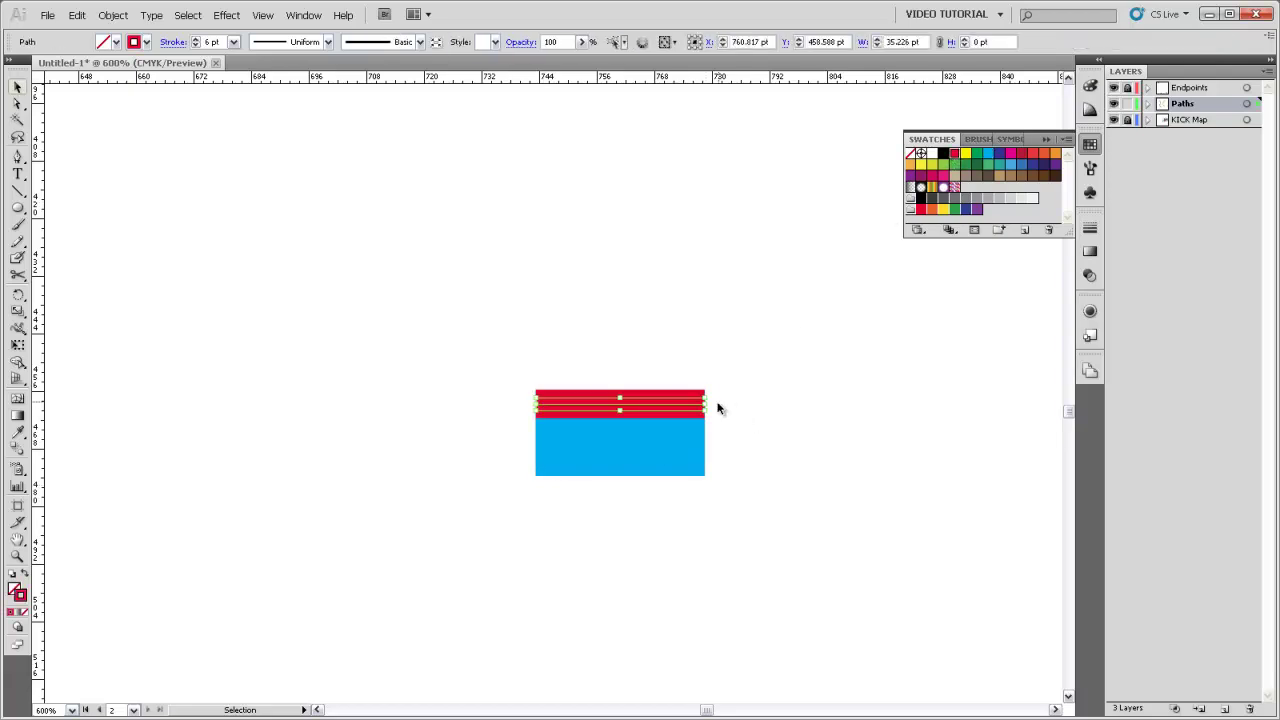
click(687, 460)
click(964, 154)
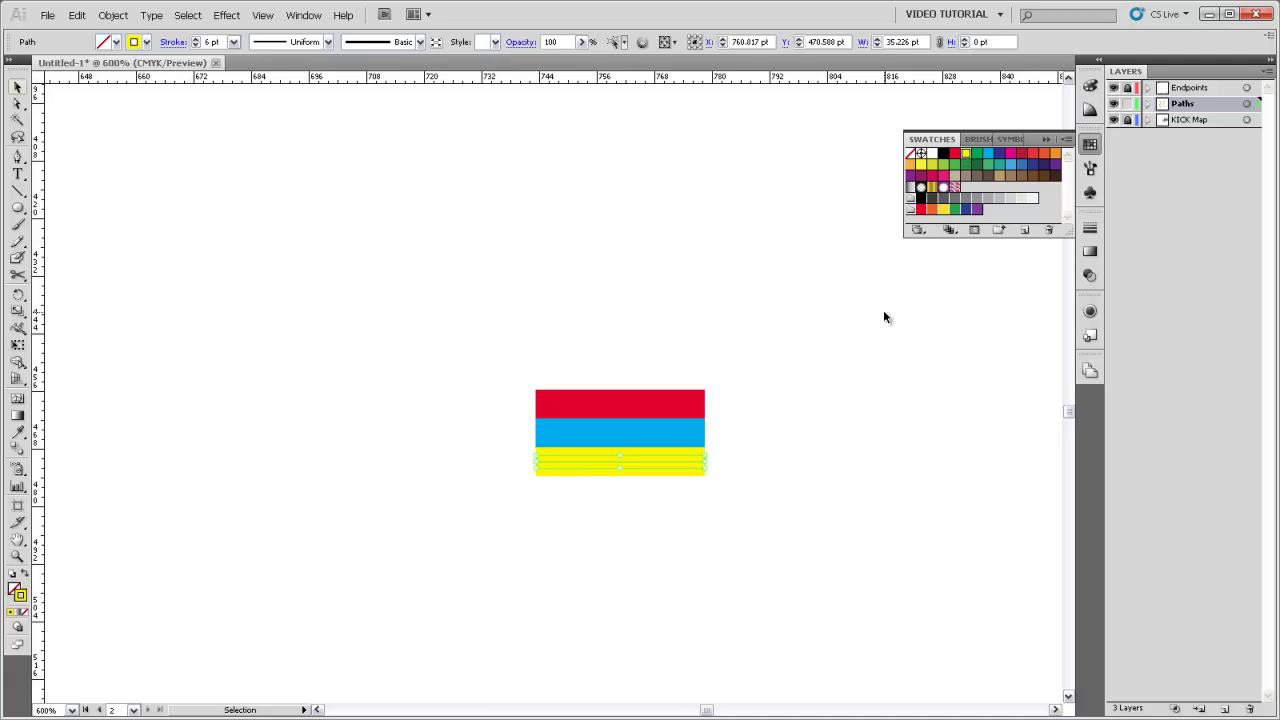
- Drag the red-cyan-yellow striped tile into the Brushes panel as Pattern Brush 1
click(795, 418)
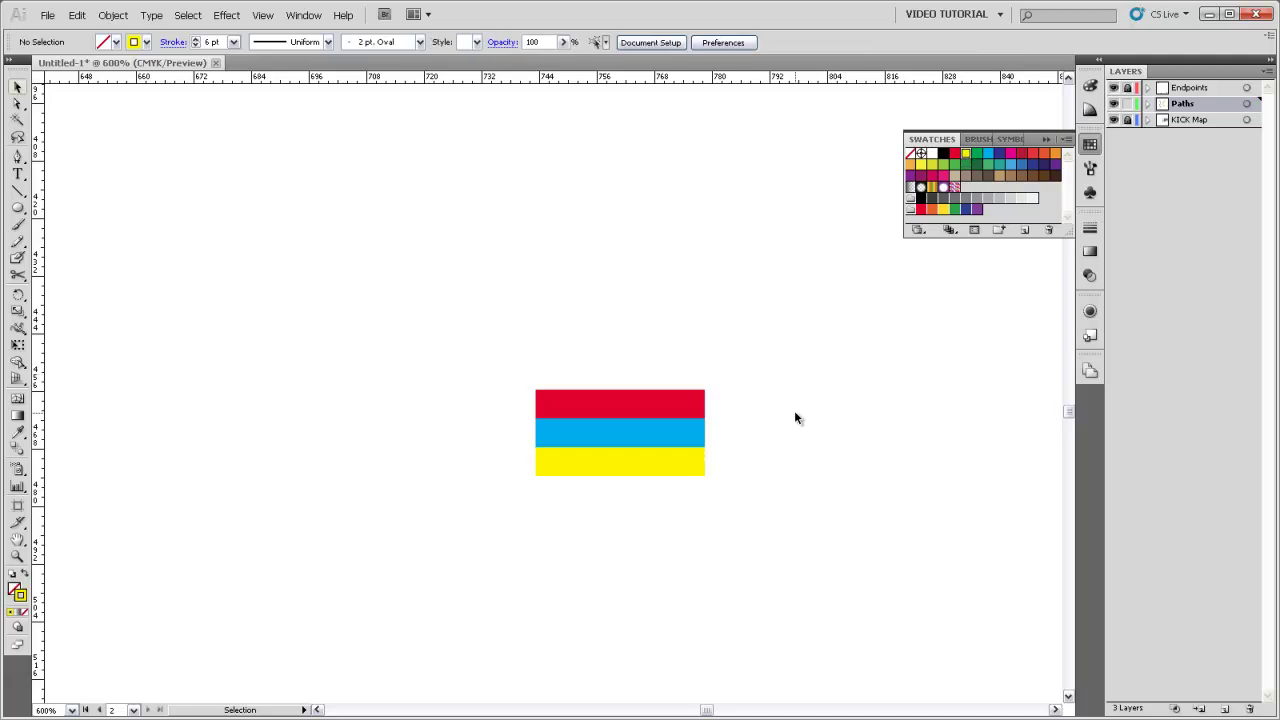
click(1090, 168)
drag(1068, 228, 1068, 392)
drag(785, 530, 461, 351)
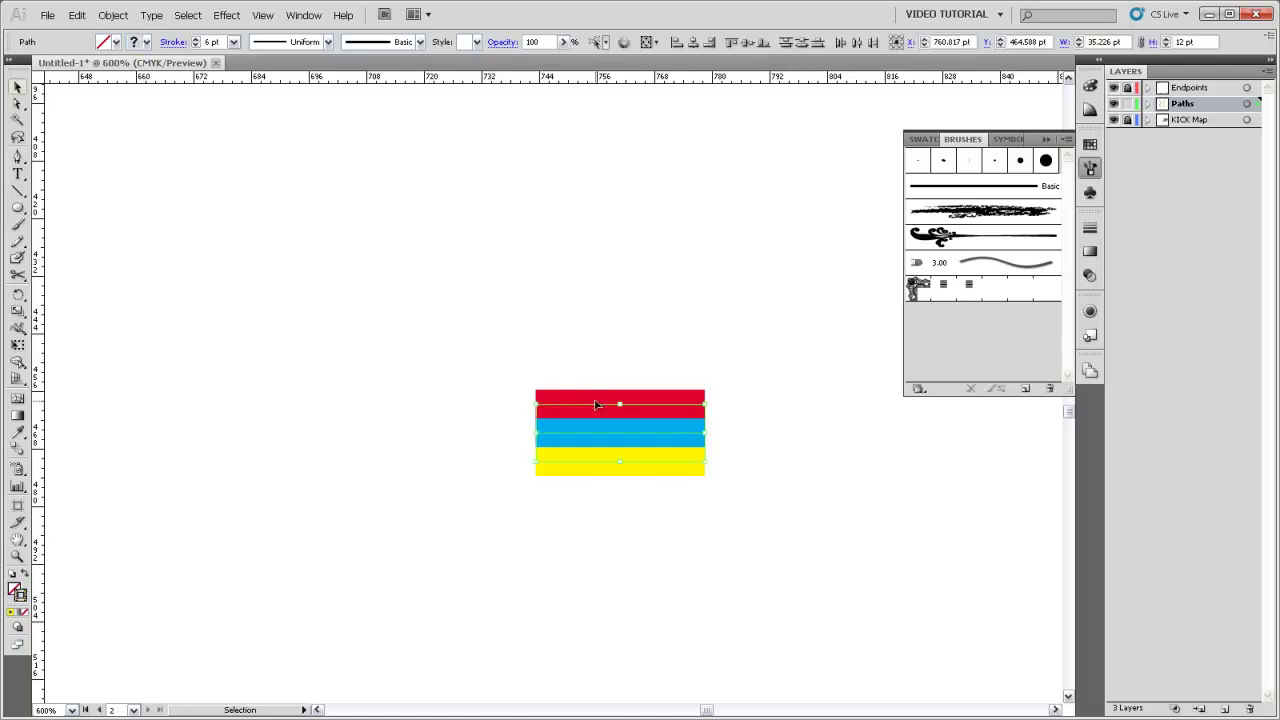
drag(617, 403, 938, 335)
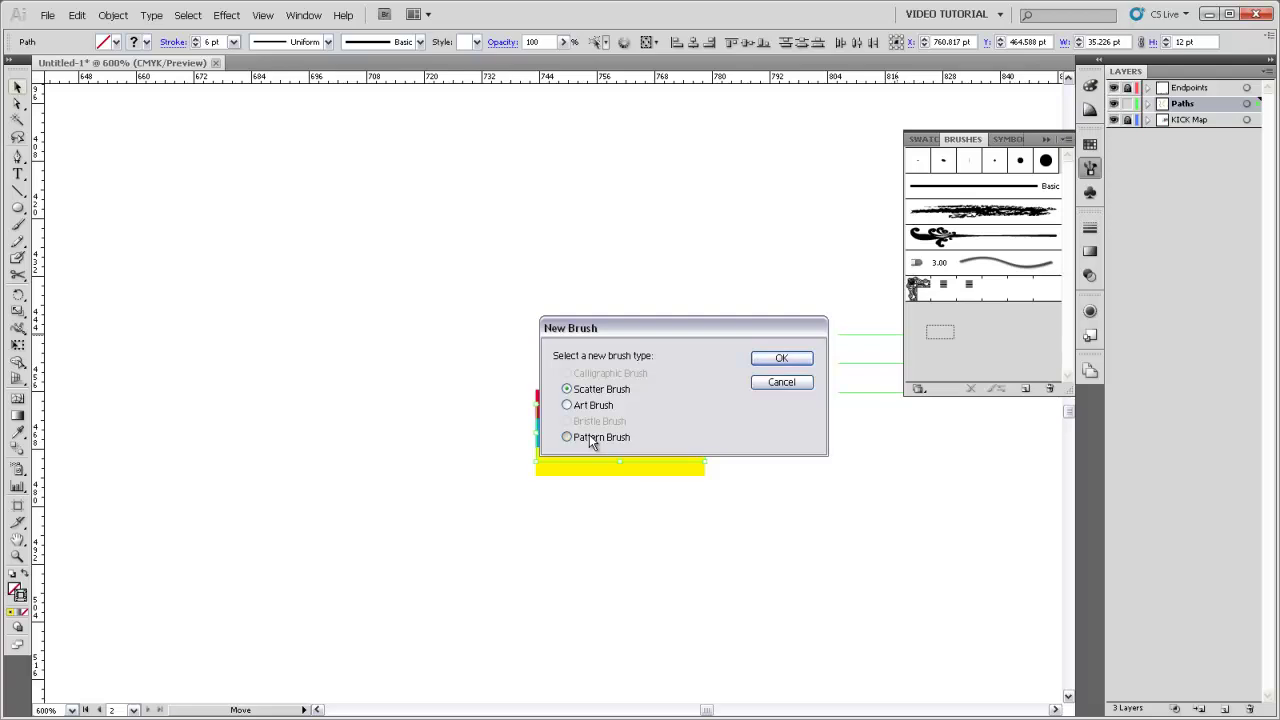
click(766, 360)
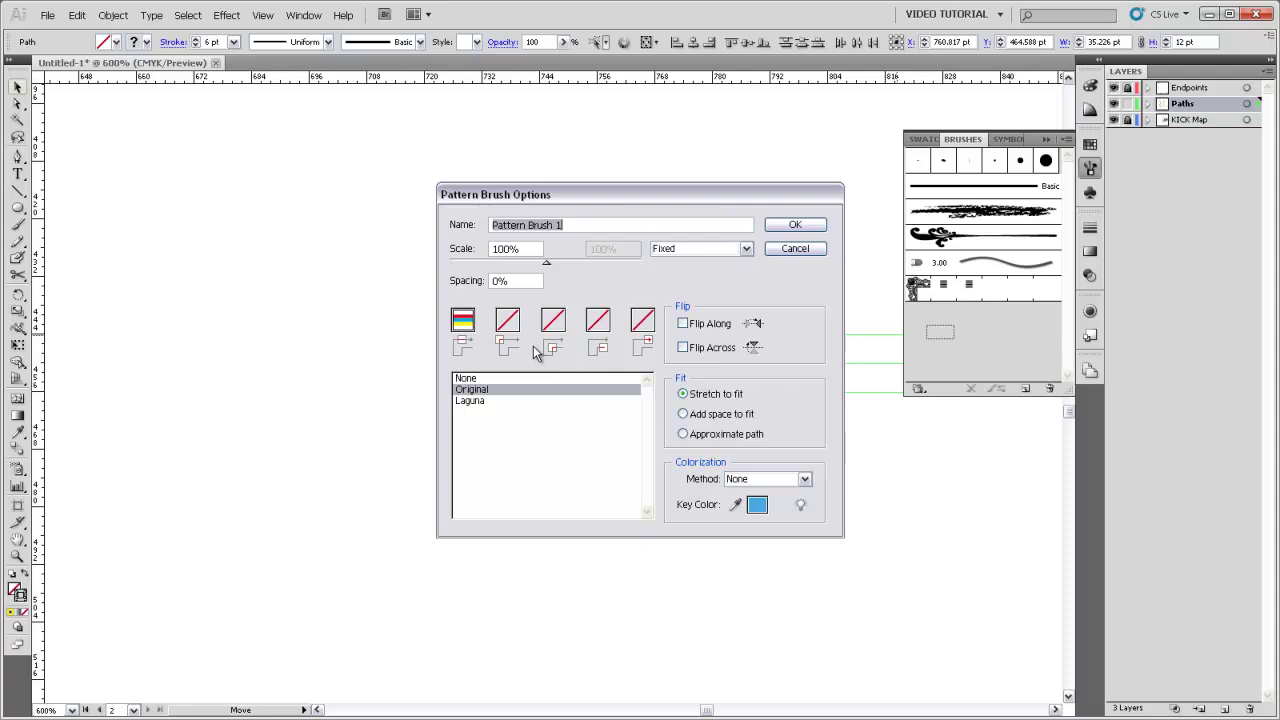
- Accept Pattern Brush 1 and draw a three-point curved path painted with it
click(786, 228)
key(ctrl+1)
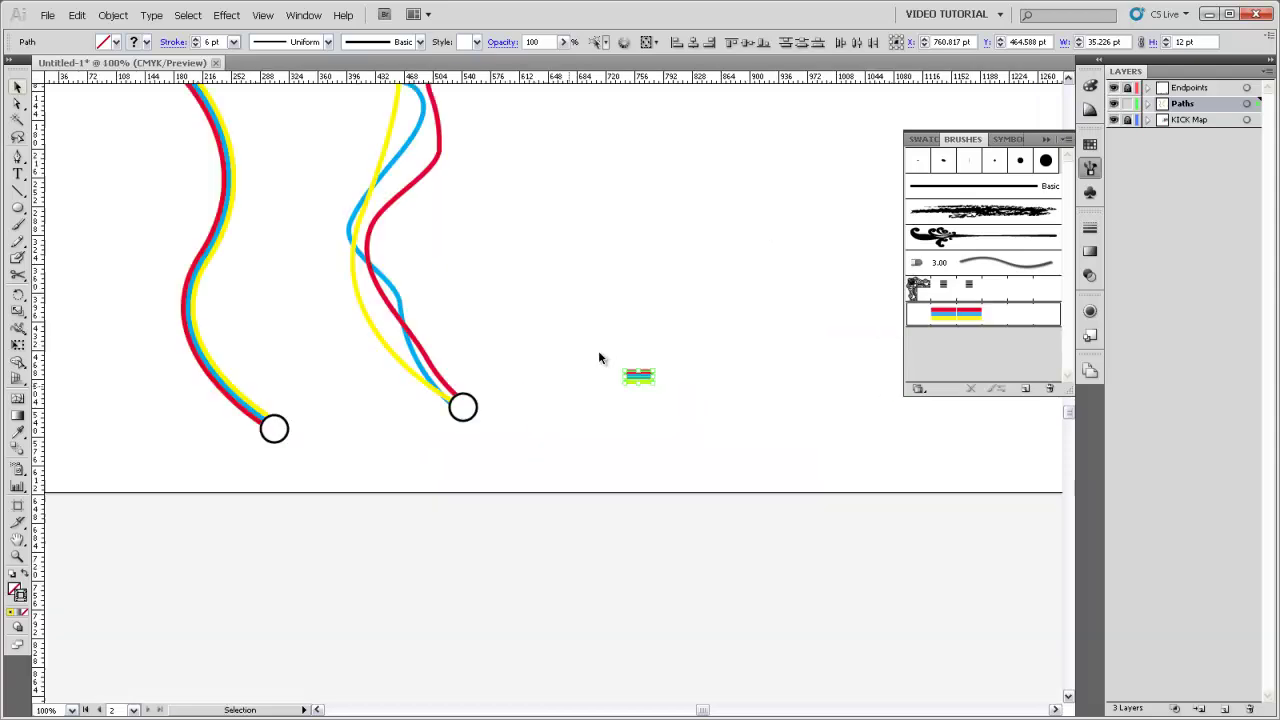
drag(600, 357, 494, 529)
key(p)
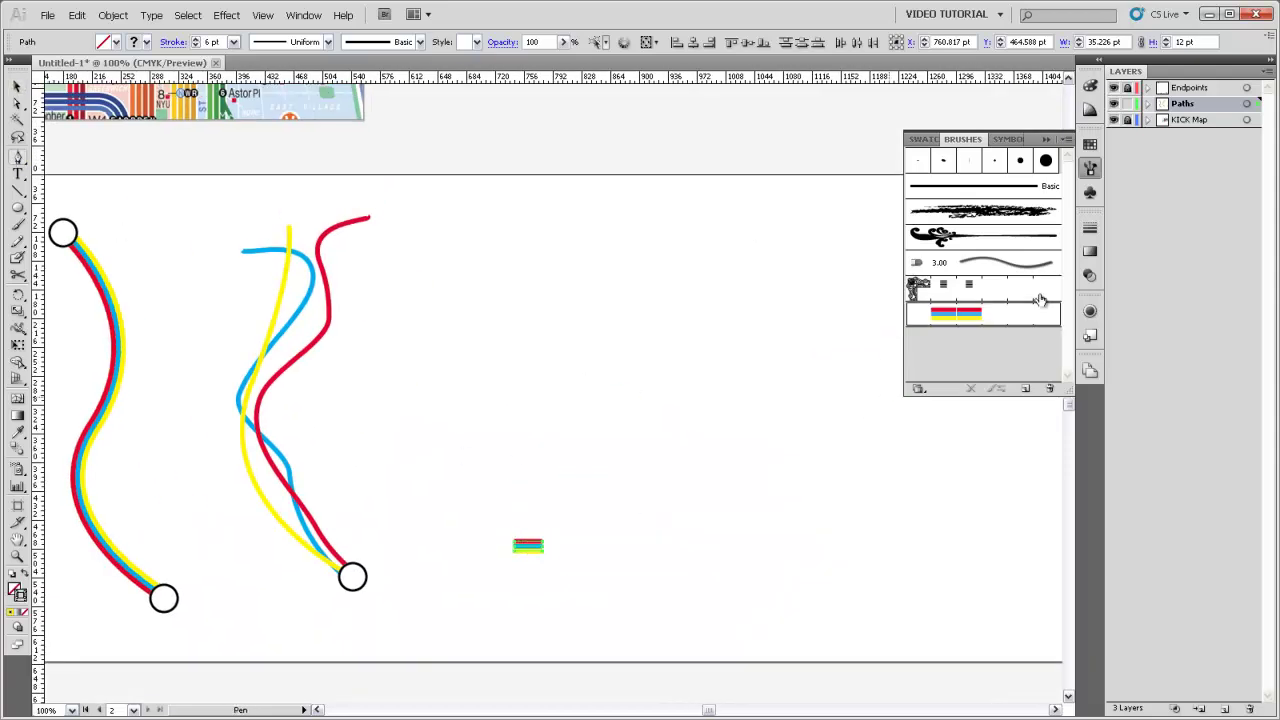
click(614, 577)
drag(517, 388, 592, 293)
click(565, 240)
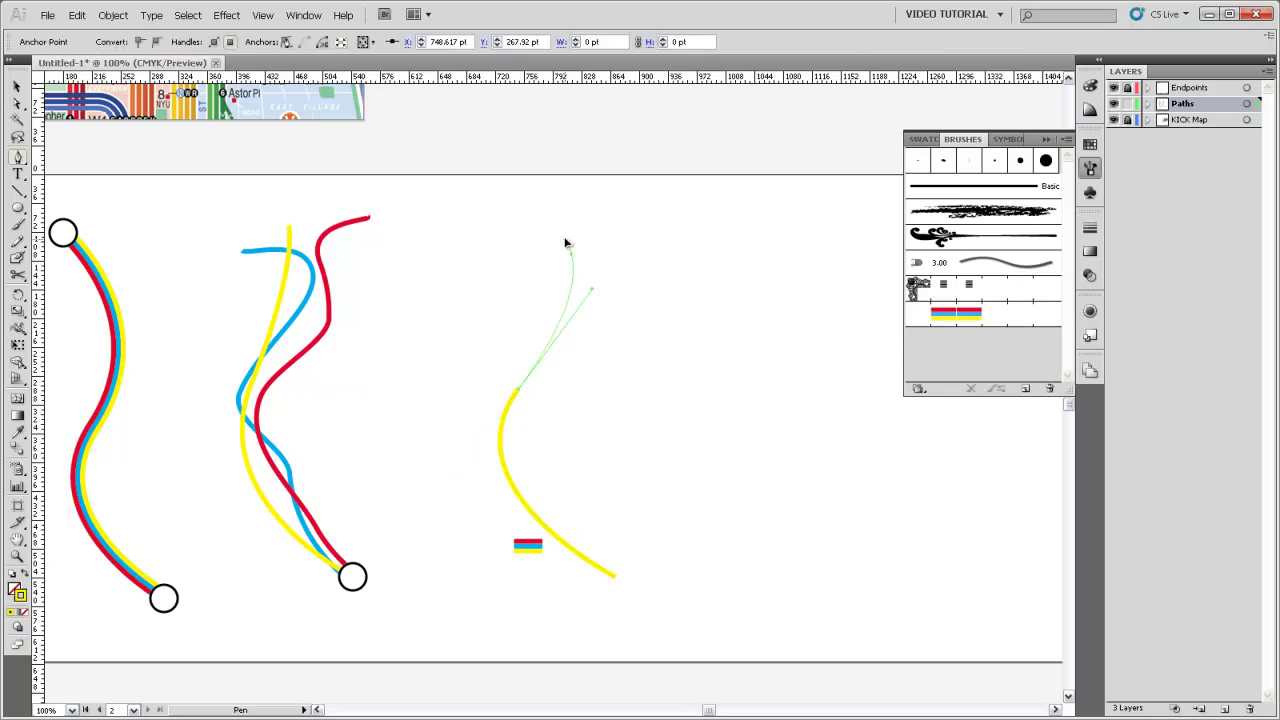
click(967, 317)
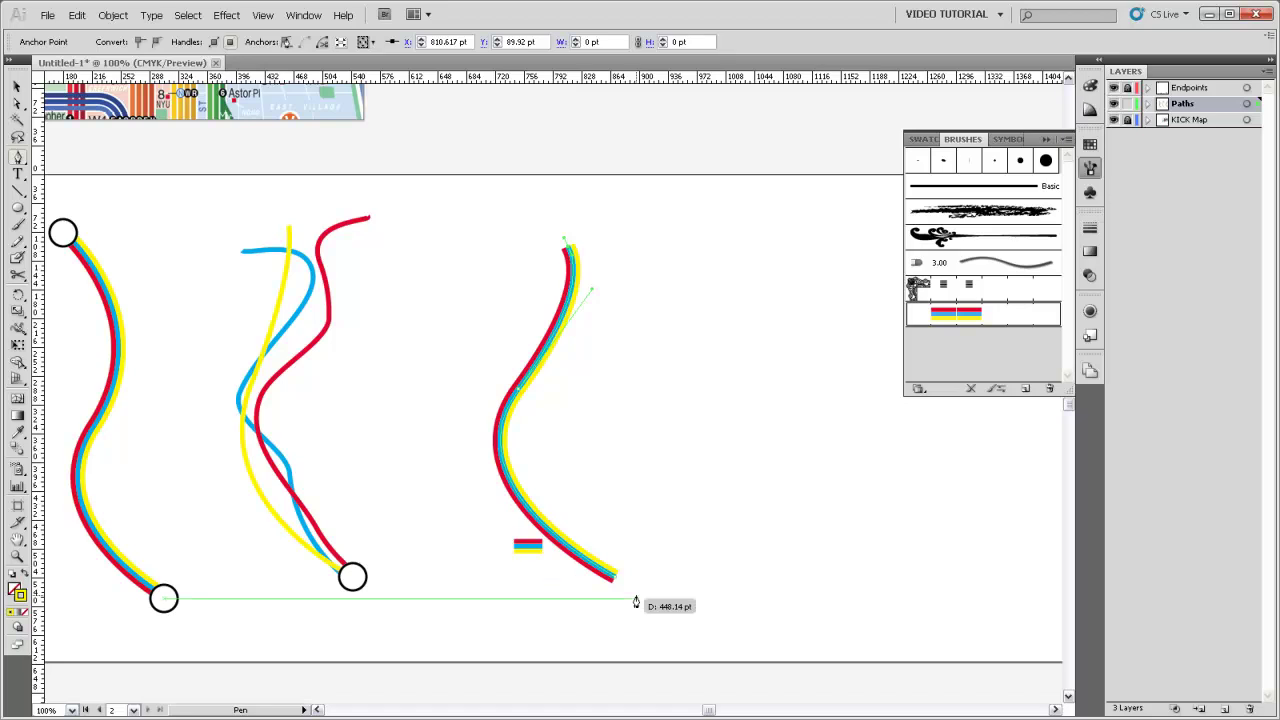
- Reshape the path's curve into a sharp kink and zoom in on the bend
ctrl+click(531, 468)
drag(549, 347, 495, 450)
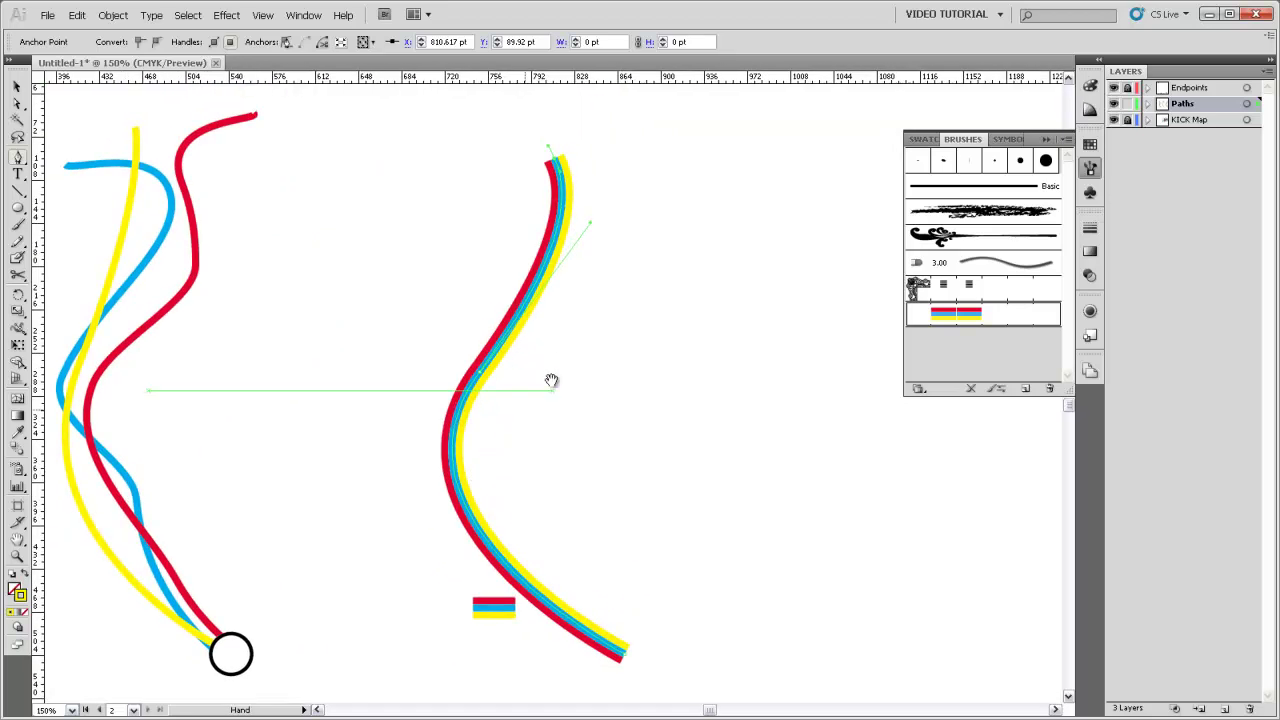
drag(589, 224, 403, 428)
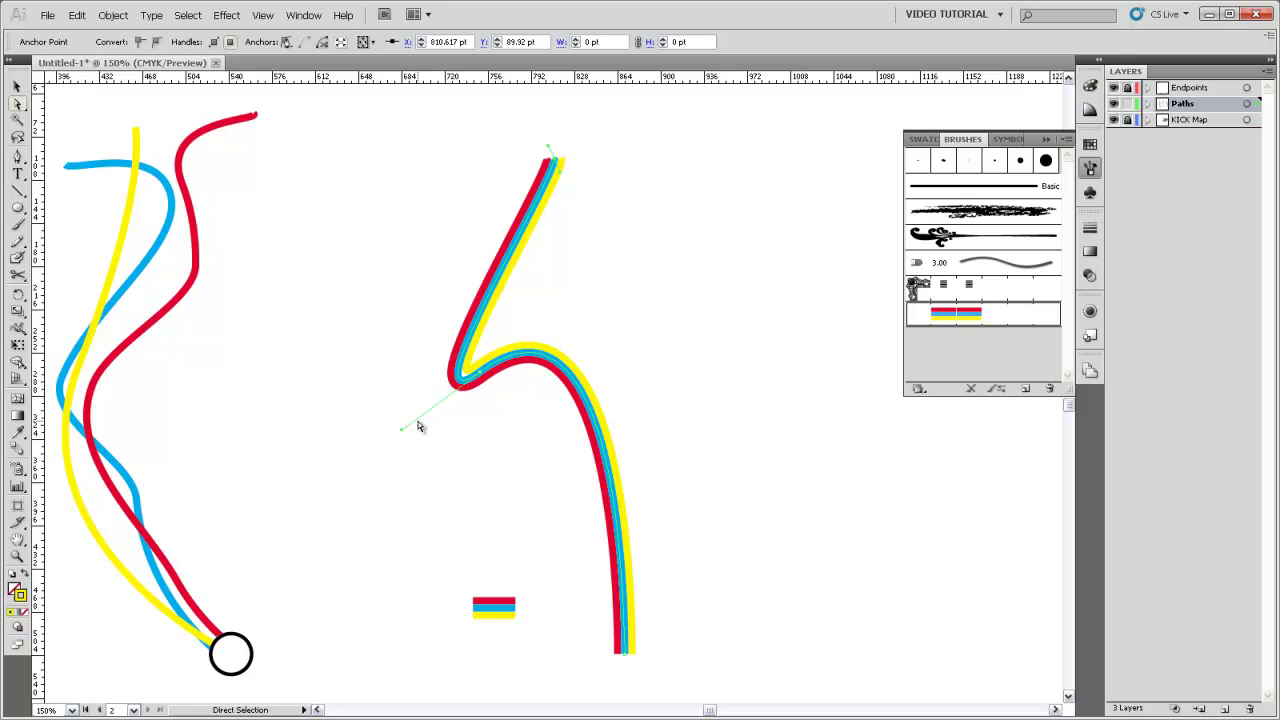
drag(397, 294, 543, 434)
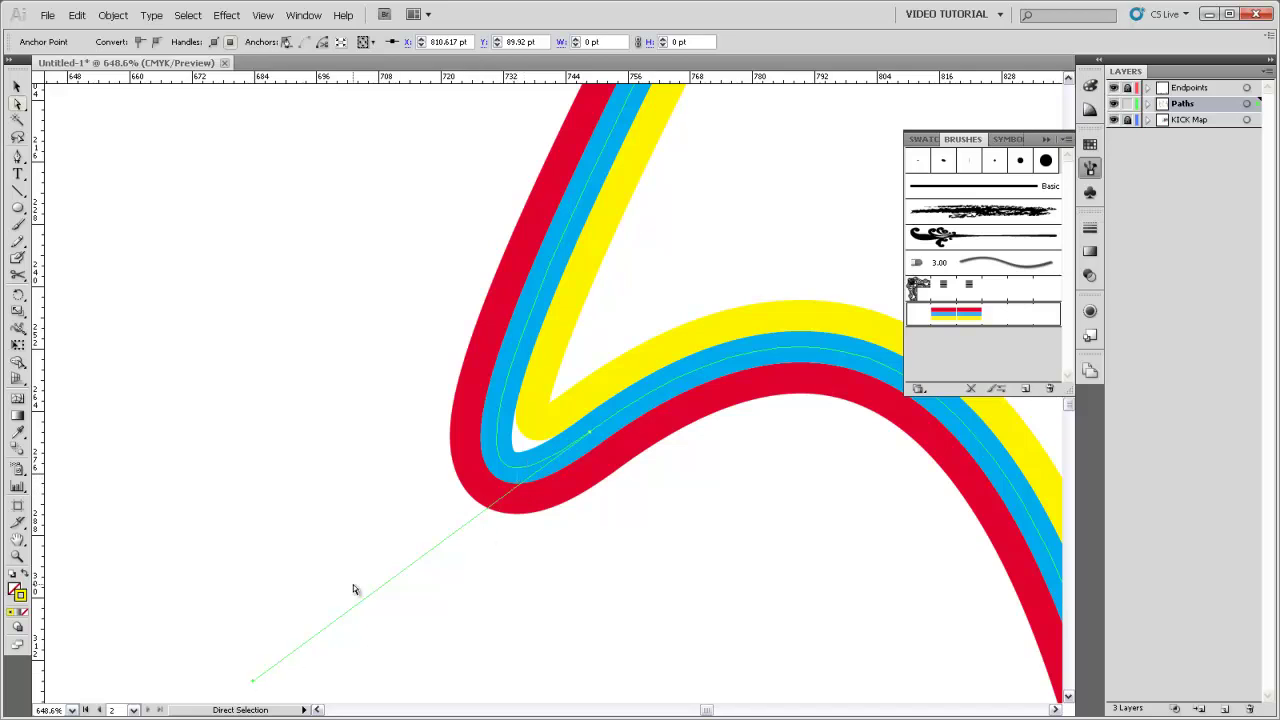
- Expand the right striped brush path's appearance into separate red, cyan and yellow shapes
key(ctrl+minus)
key(ctrl+minus)
key(ctrl+minus)
key(ctrl+minus)
key(ctrl+minus)
key(v)
click(592, 302)
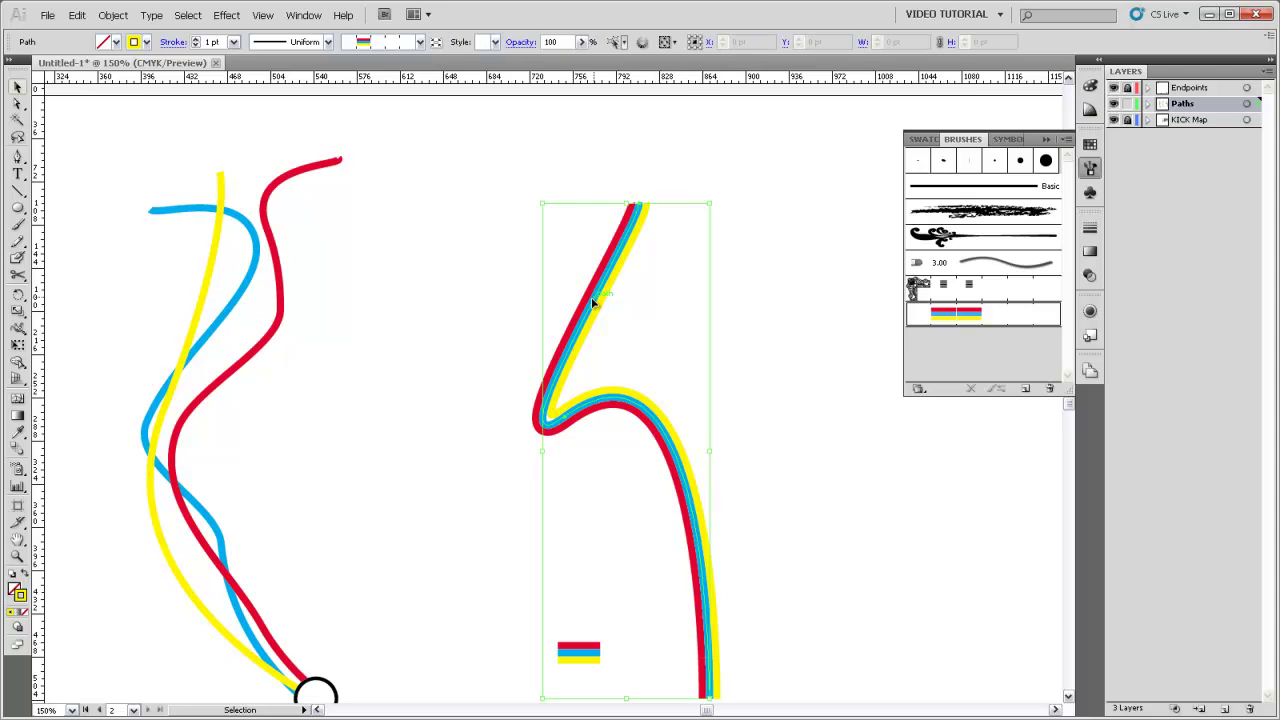
click(113, 15)
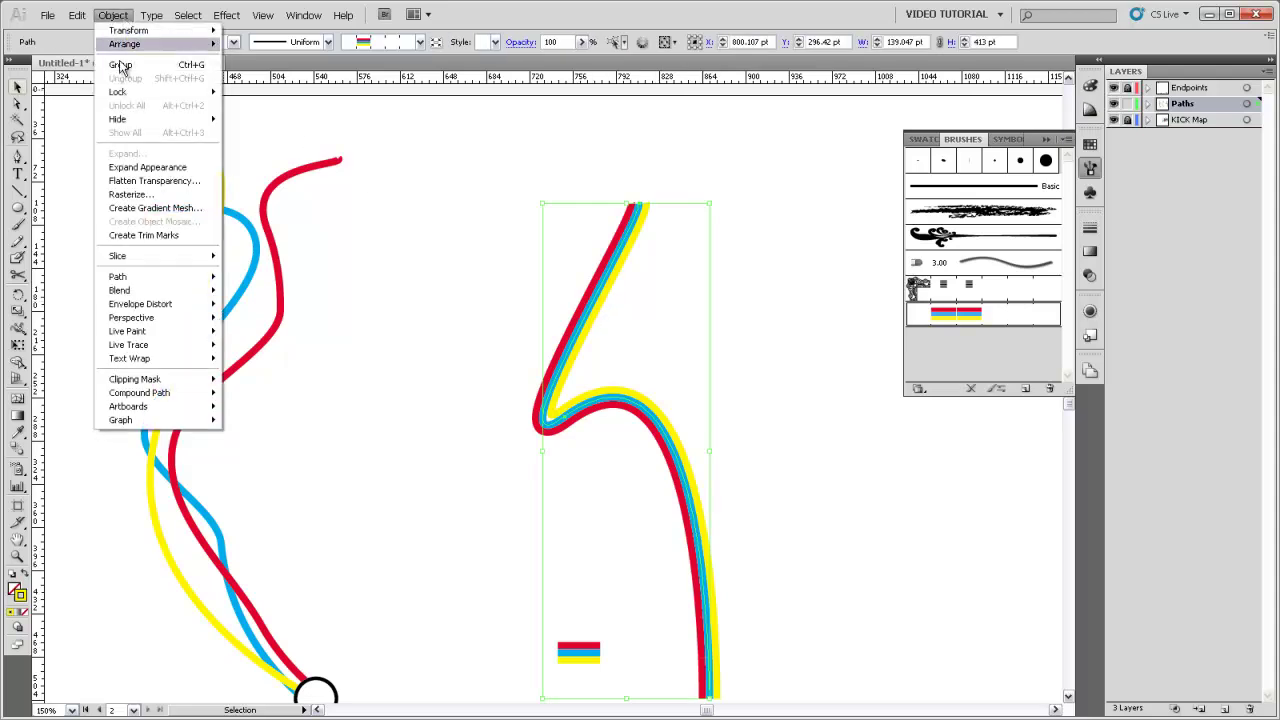
click(148, 168)
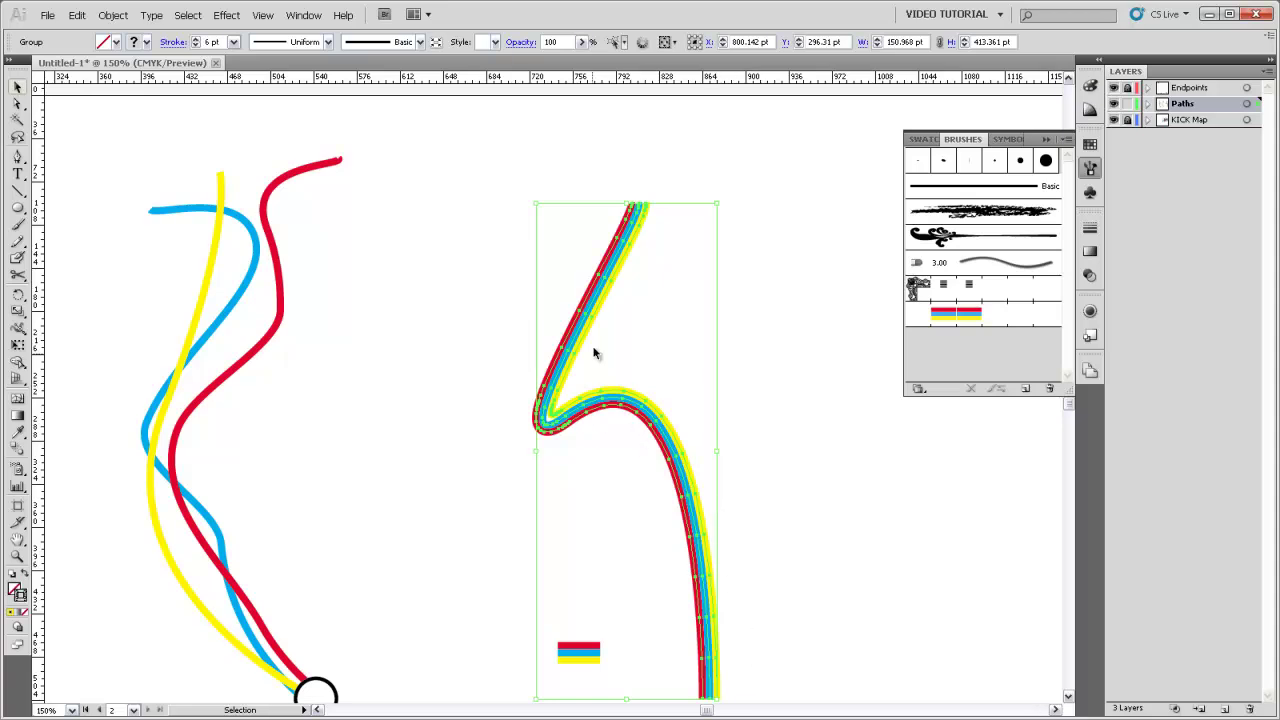
click(197, 296)
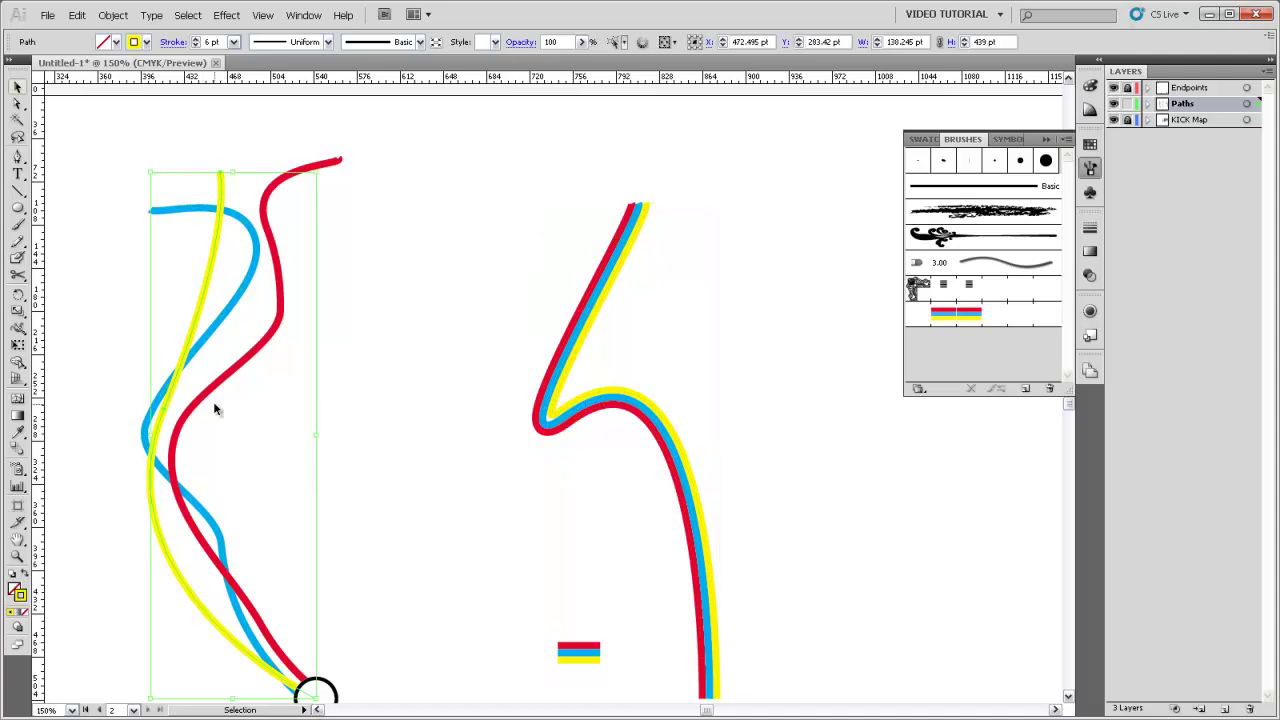
click(459, 452)
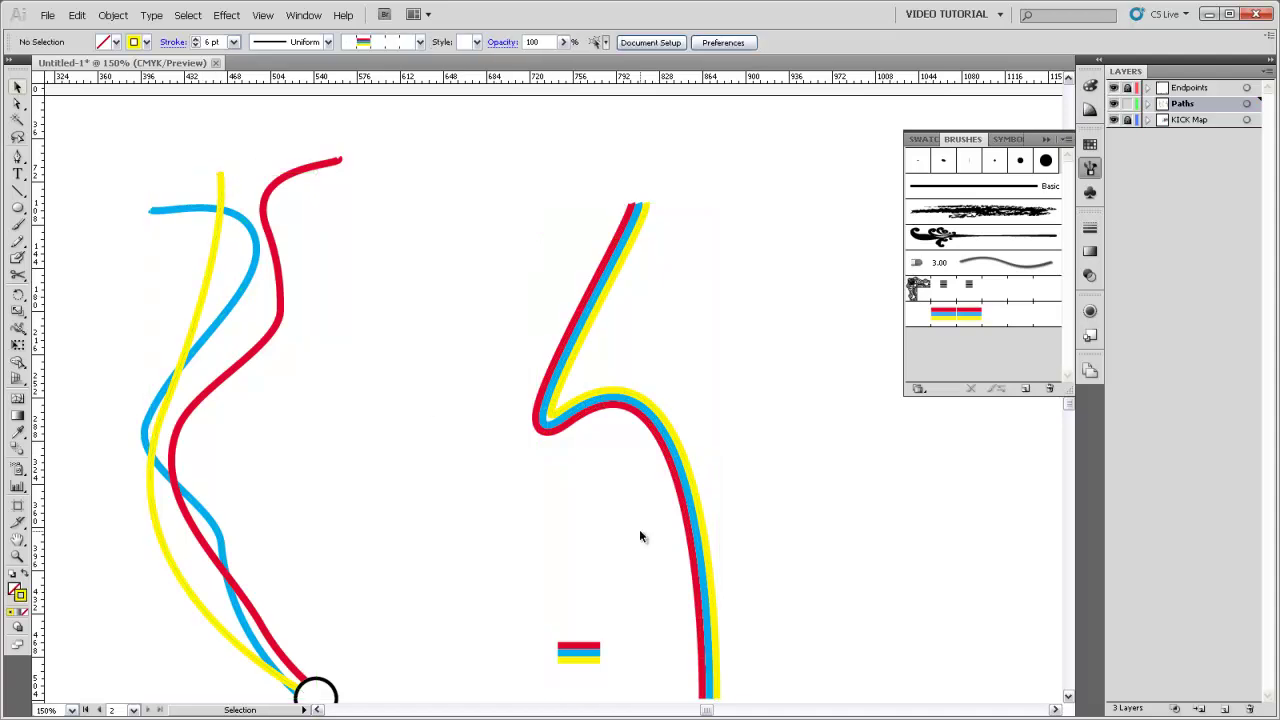
- Copy the small striped tile and place the copy to the right of the path
drag(636, 524, 471, 491)
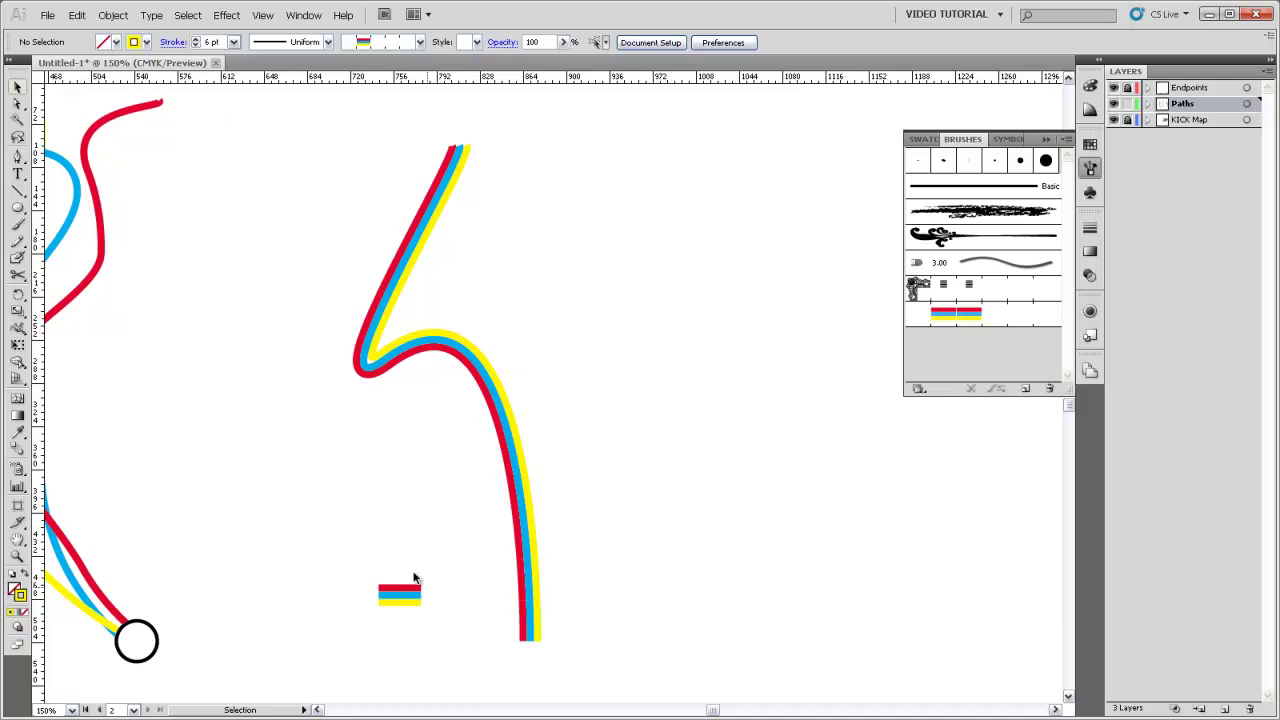
key(a)
drag(314, 549, 473, 643)
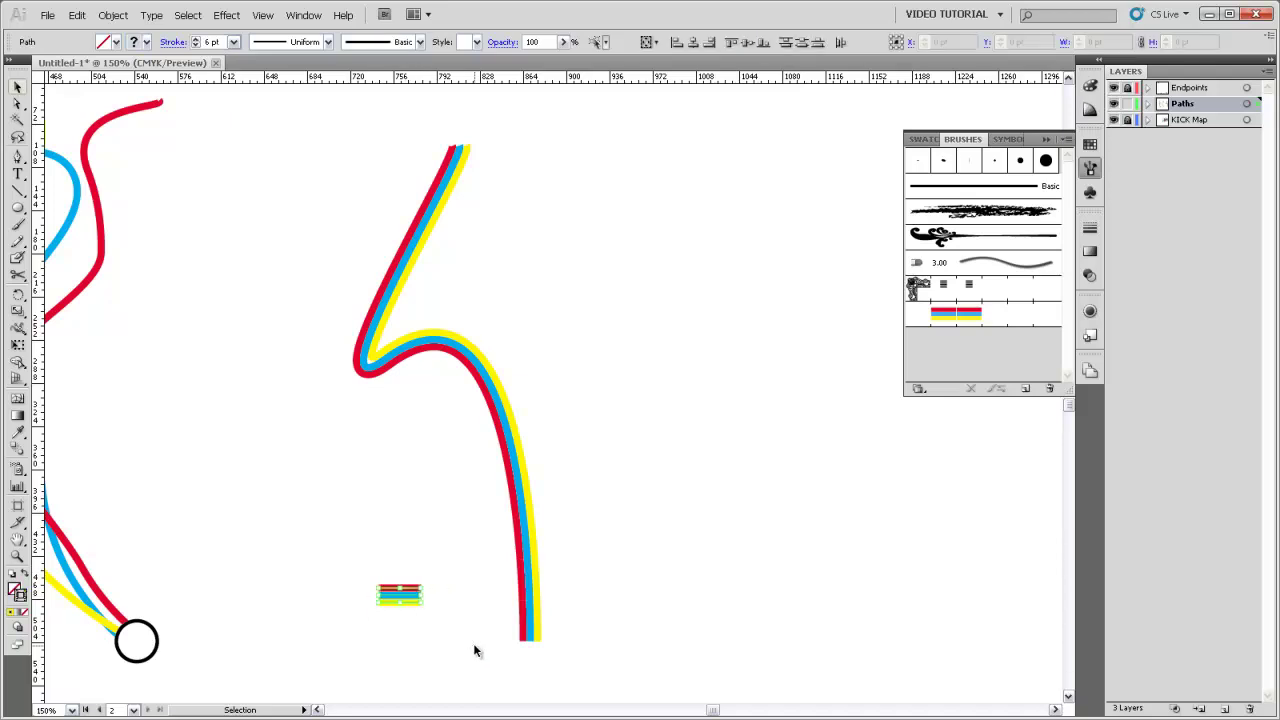
key(ctrl+c)
key(ctrl+v)
key(v)
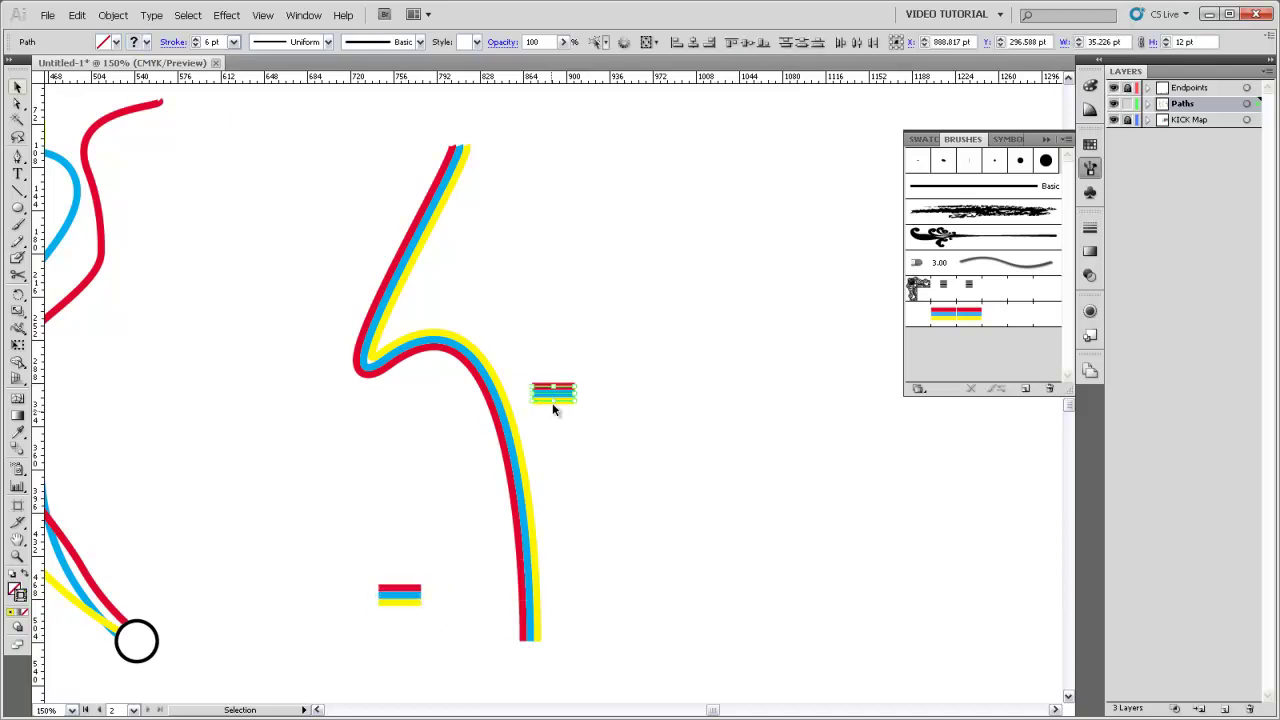
drag(551, 405, 714, 604)
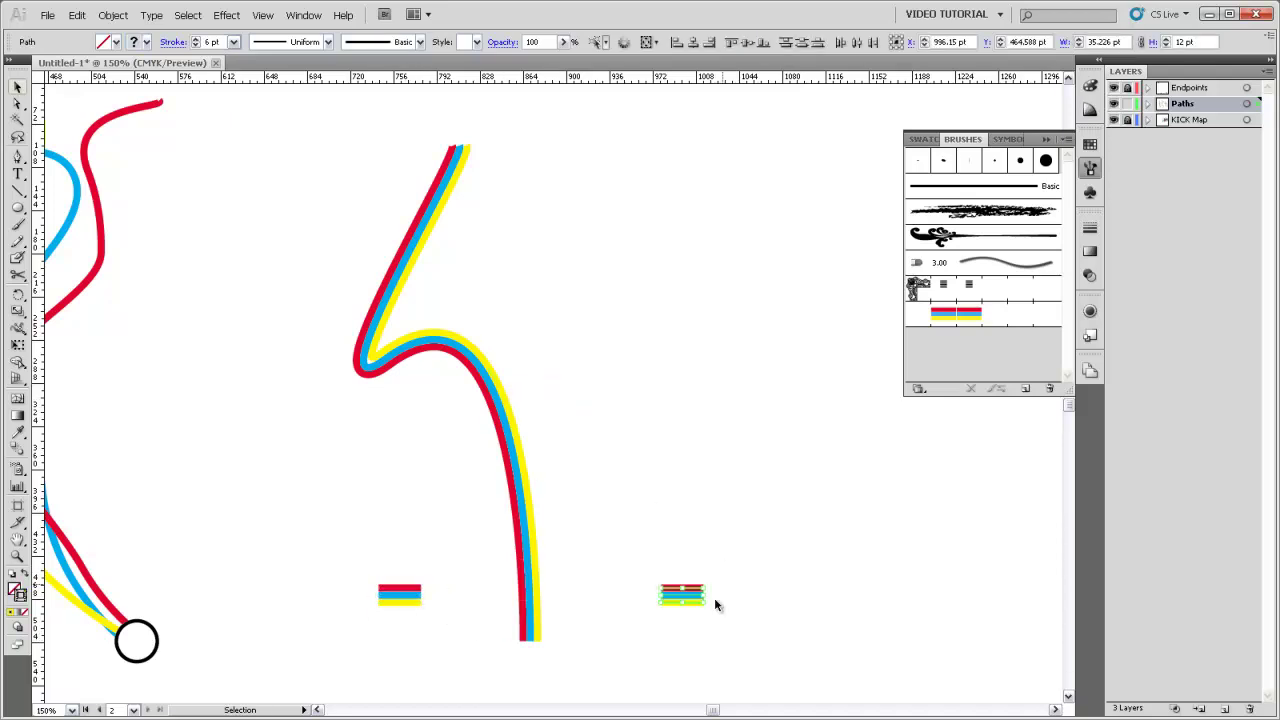
- Expand the tile copy's stroke into filled shapes
click(113, 15)
click(135, 152)
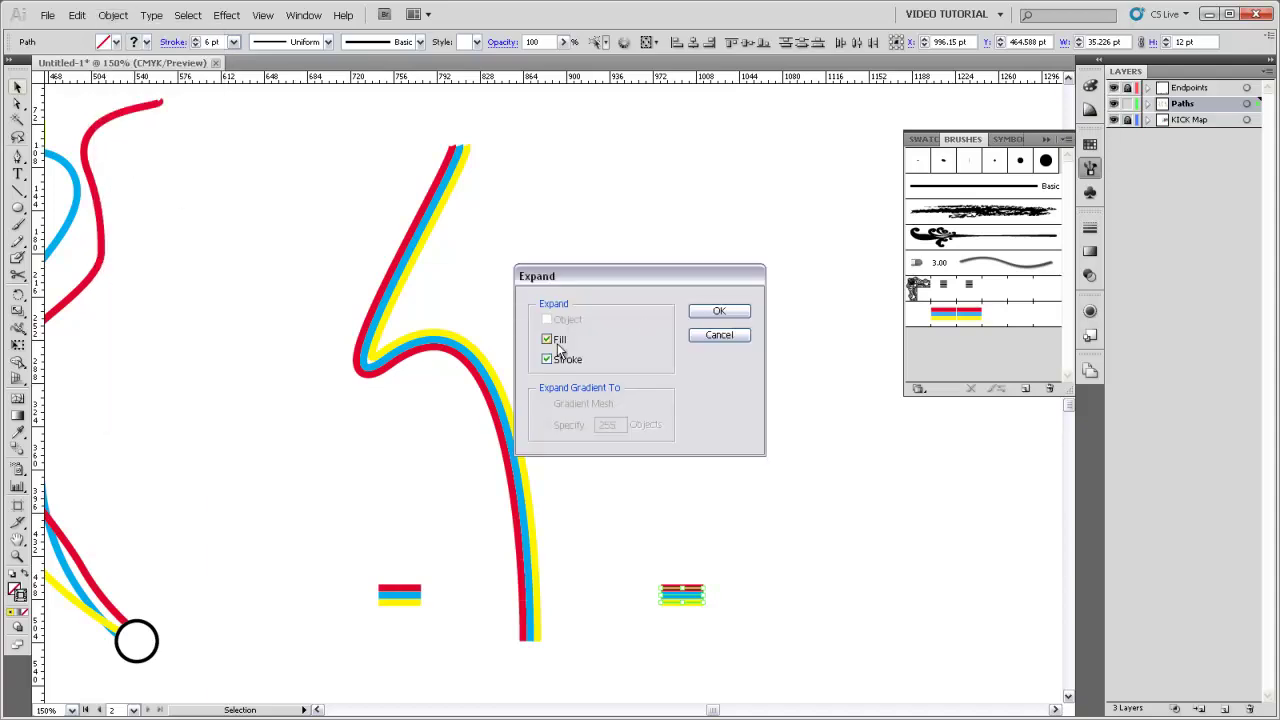
click(724, 310)
key(z)
drag(634, 554, 742, 644)
- Turn the expanded tile into Pattern Brush 2, accepting its default options
key(v)
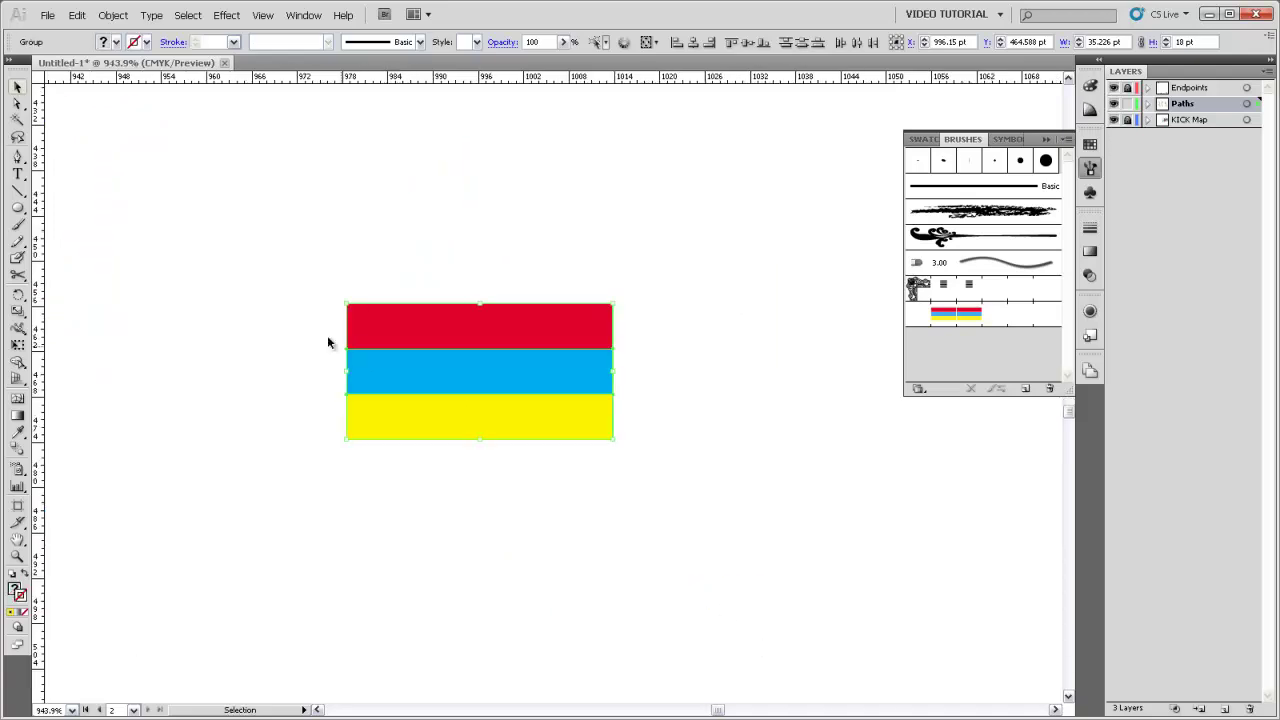
drag(592, 341, 933, 358)
click(564, 438)
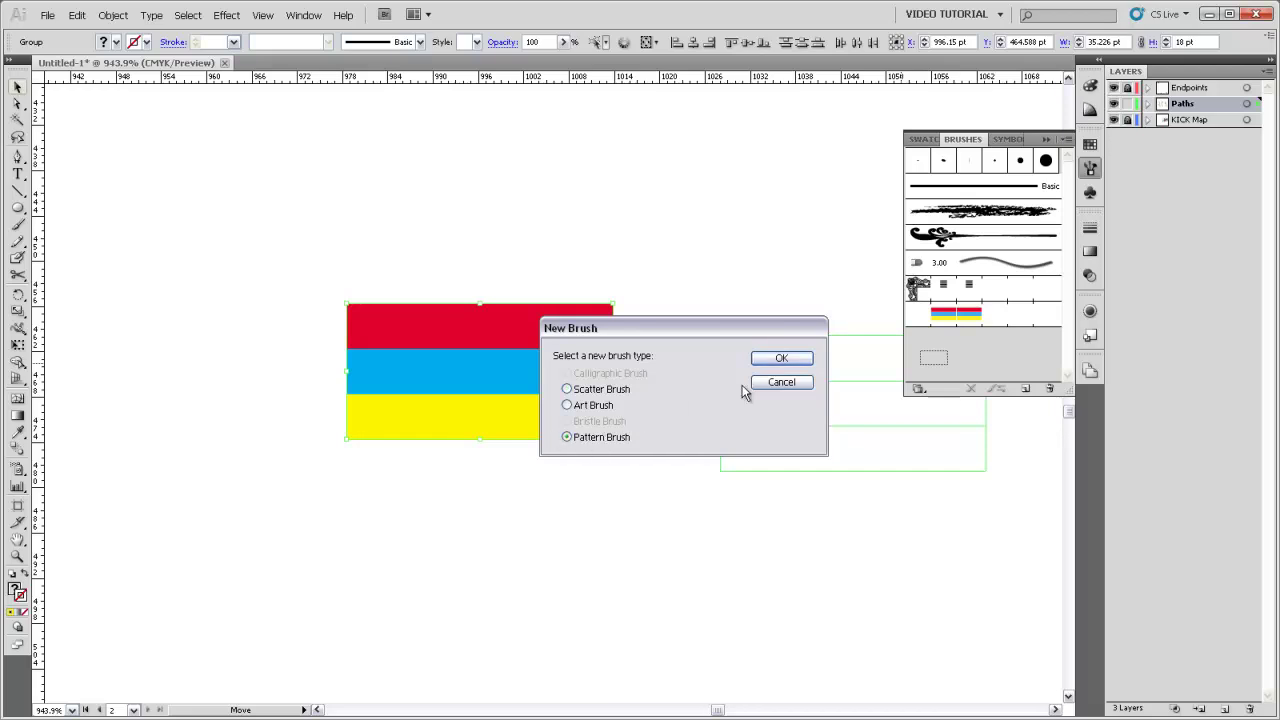
click(779, 358)
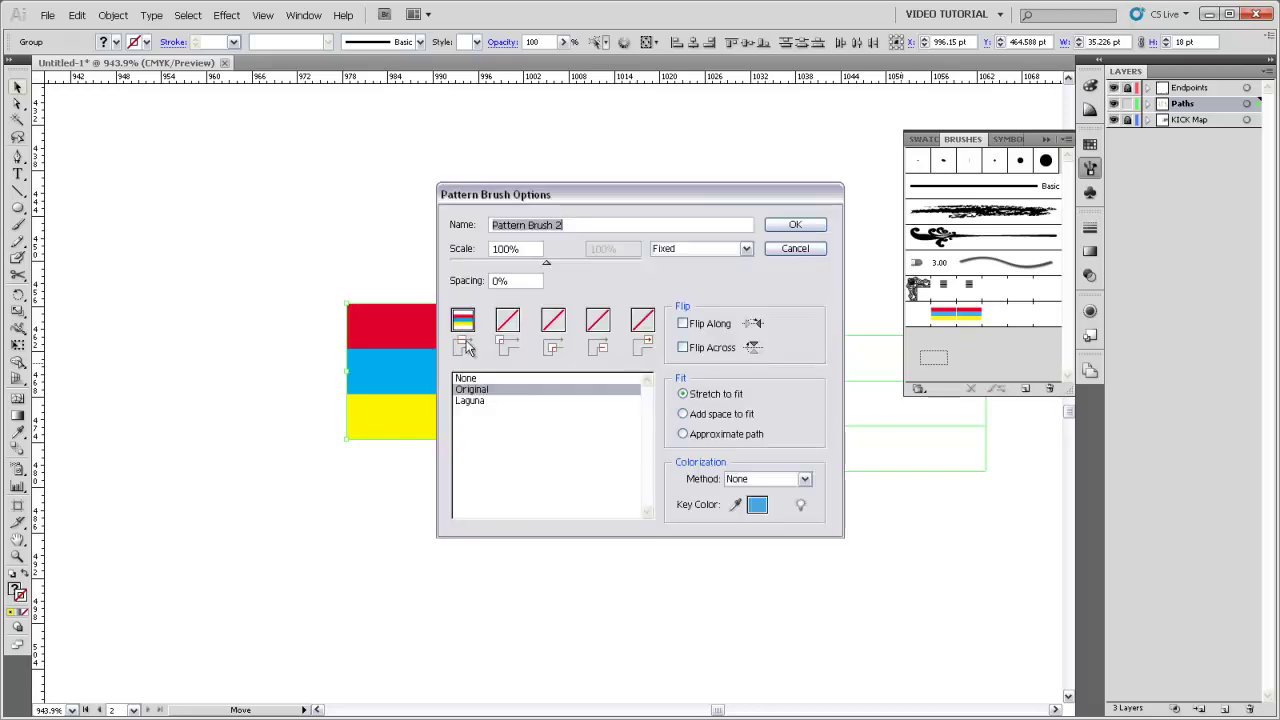
click(797, 225)
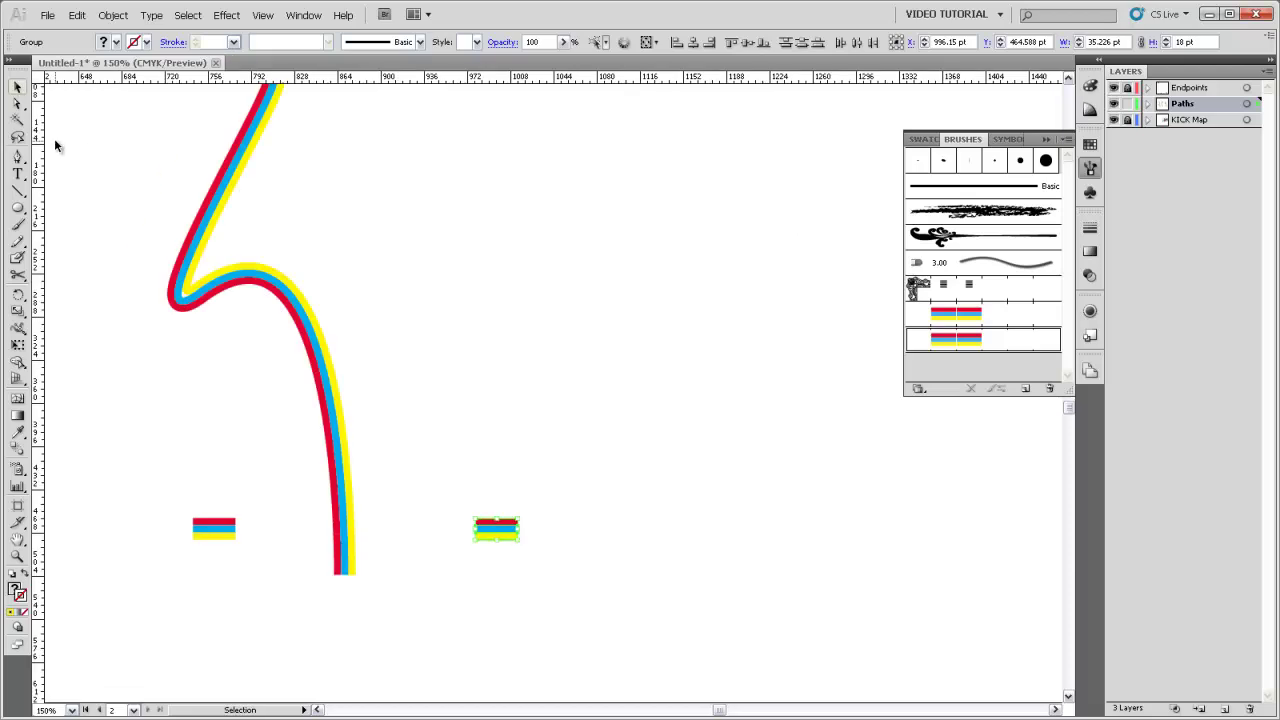
- Draw a three-point curved line and stroke it with Pattern Brush 2
key(p)
key(ctrl+minus)
click(600, 566)
drag(571, 371, 651, 269)
click(622, 207)
click(956, 338)
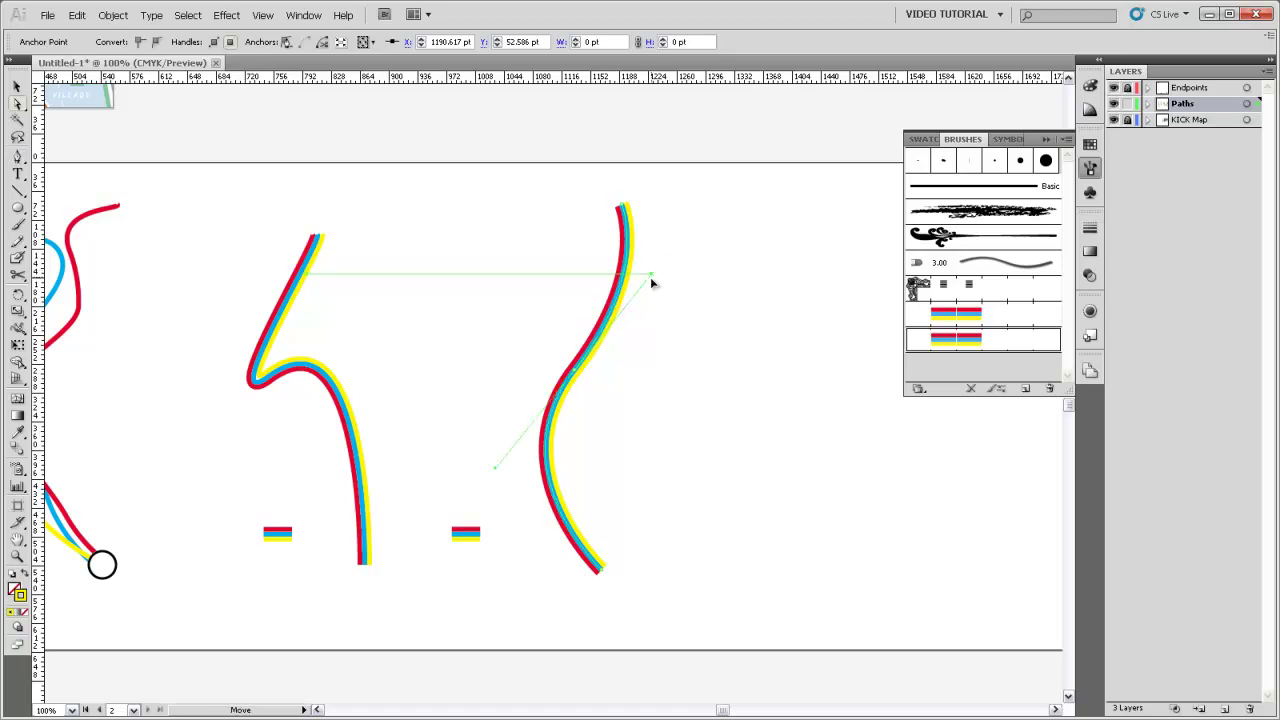
- Drag the line's curve handle to bend it into a sharp zigzag kink
drag(651, 270, 598, 430)
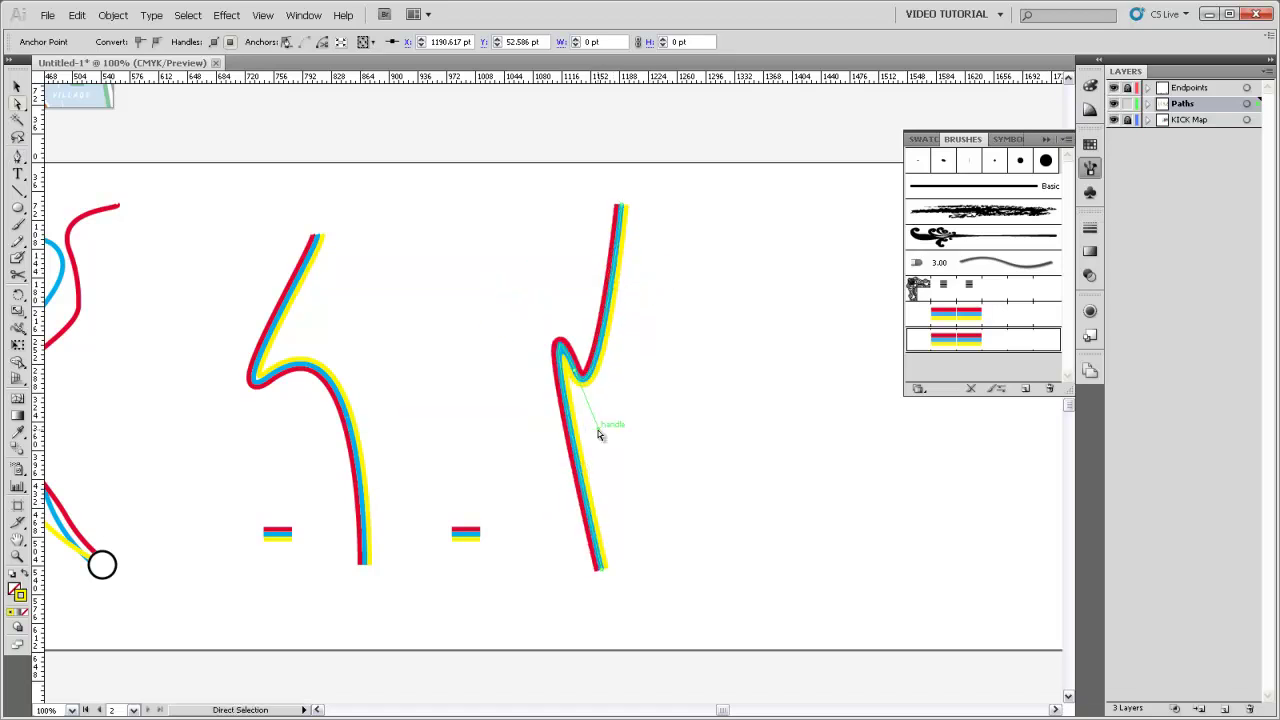
scroll(596, 427, up, 5)
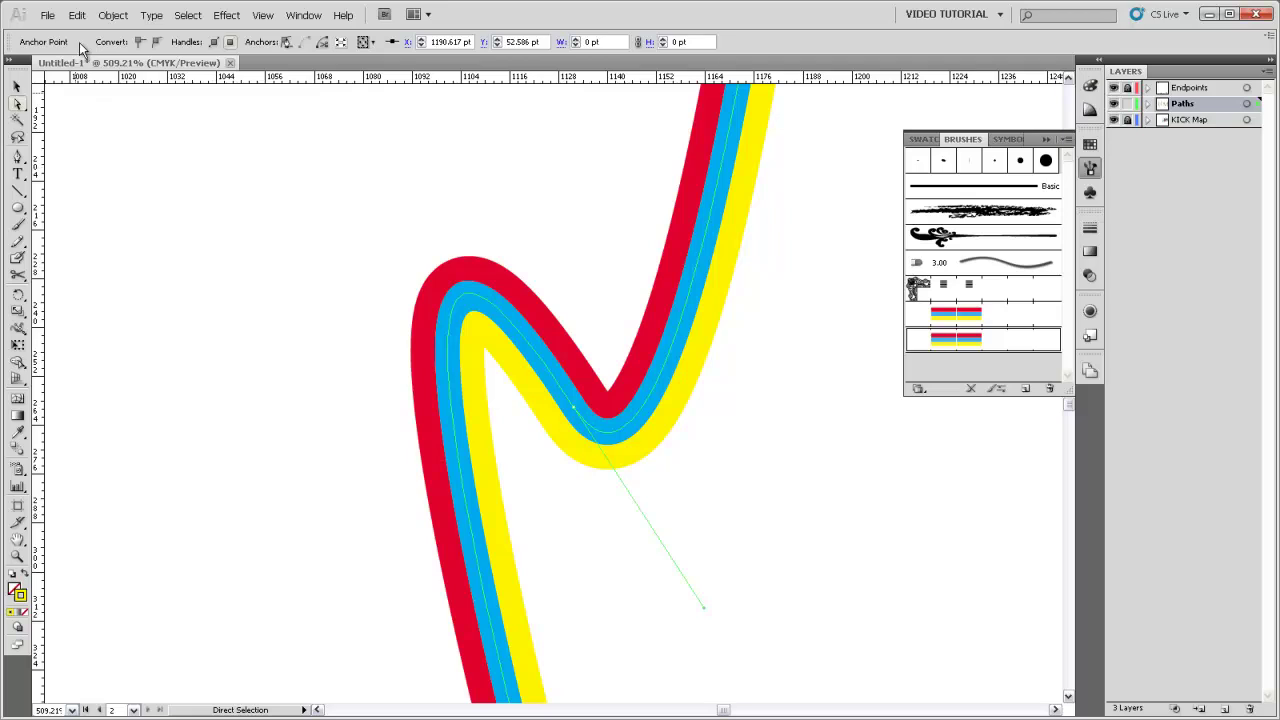
key(v)
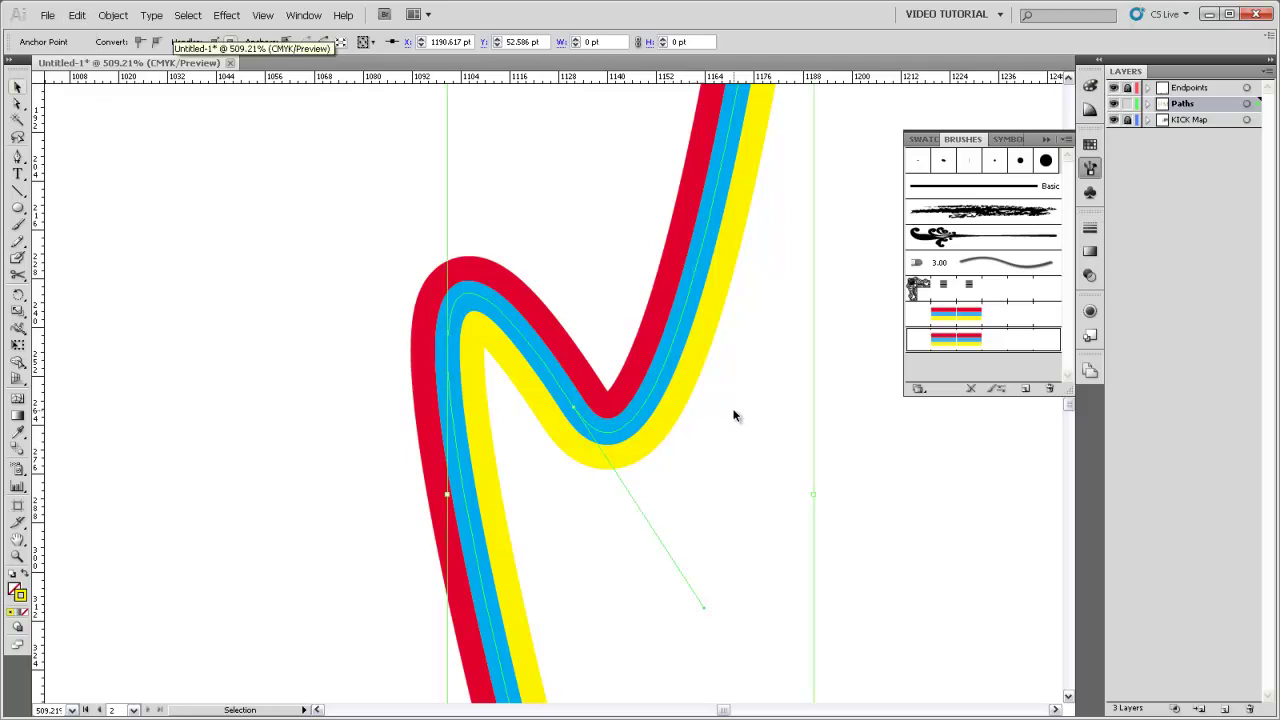
click(113, 15)
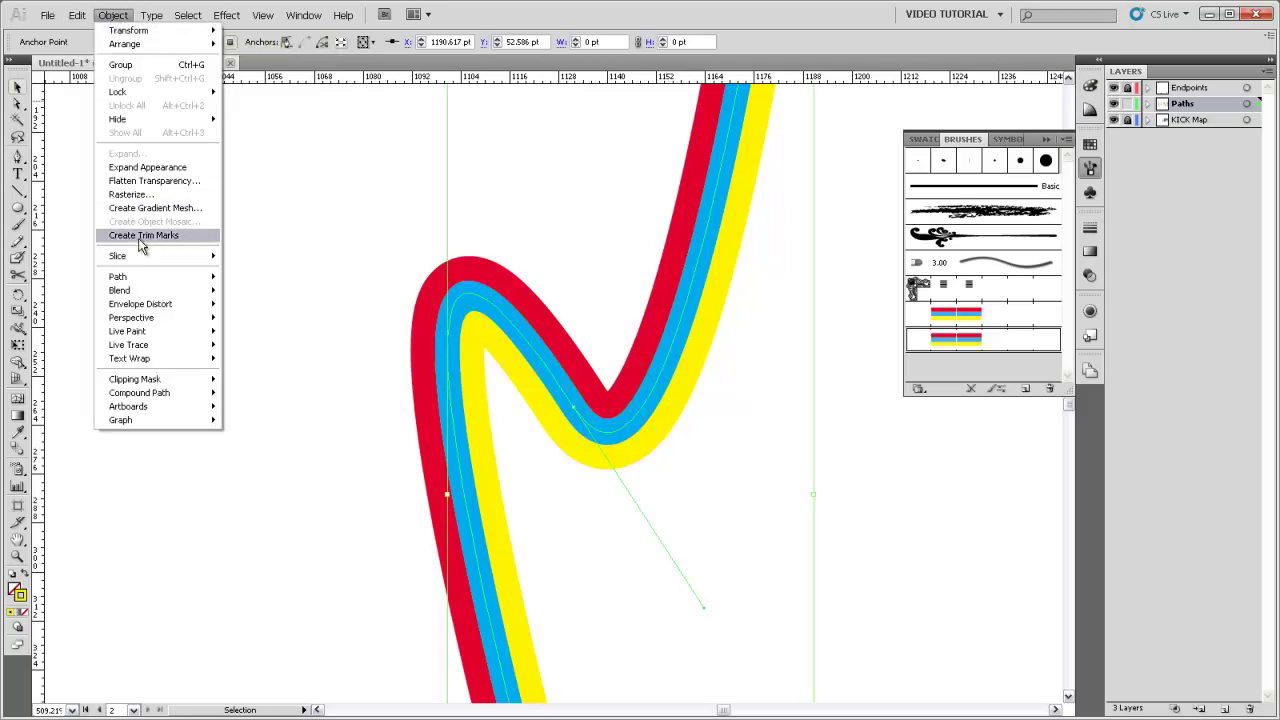
- Expand the Pattern Brush 2 zigzag into red, cyan and yellow shapes and pan along it
click(137, 168)
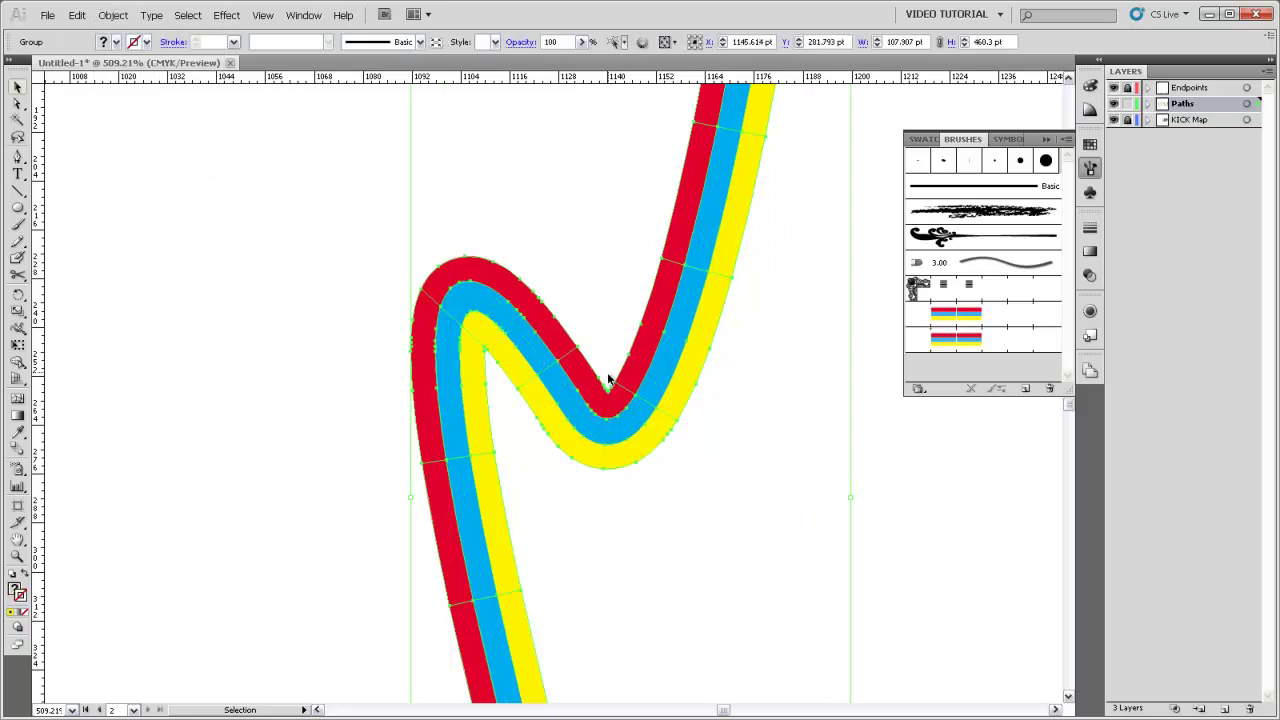
key(ctrl+minus)
key(ctrl+minus)
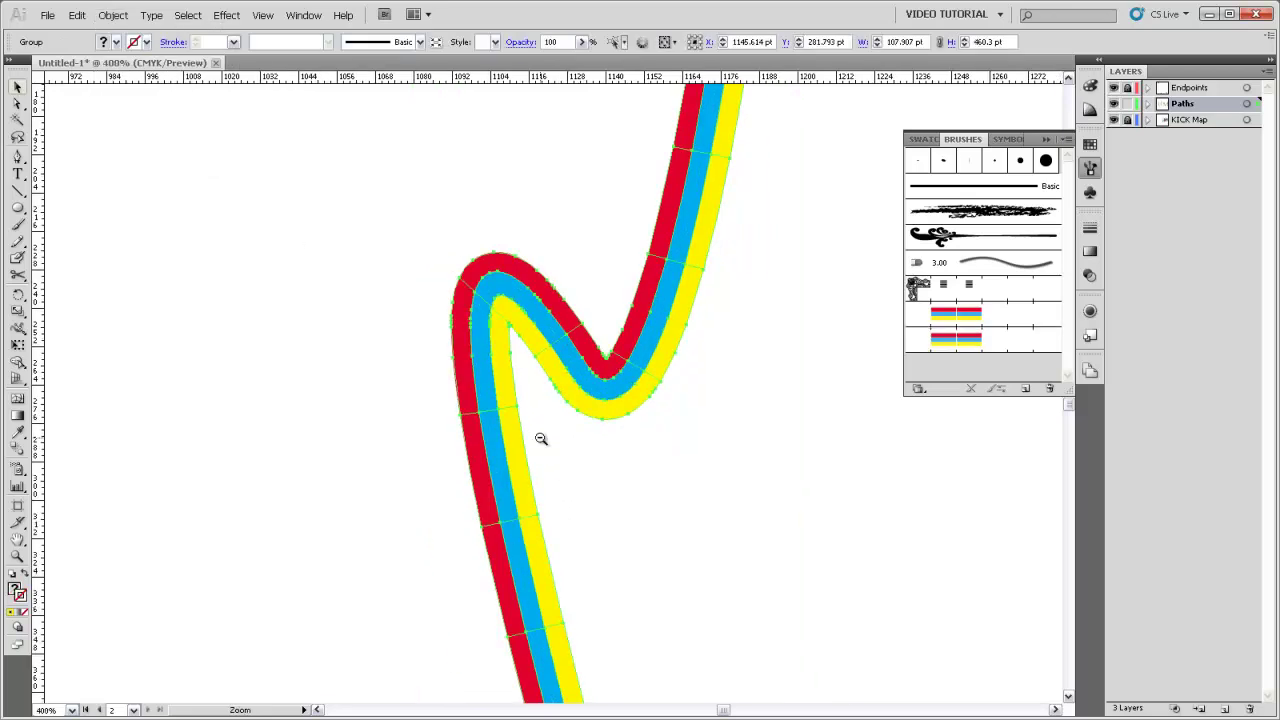
drag(540, 437, 546, 331)
drag(601, 583, 523, 387)
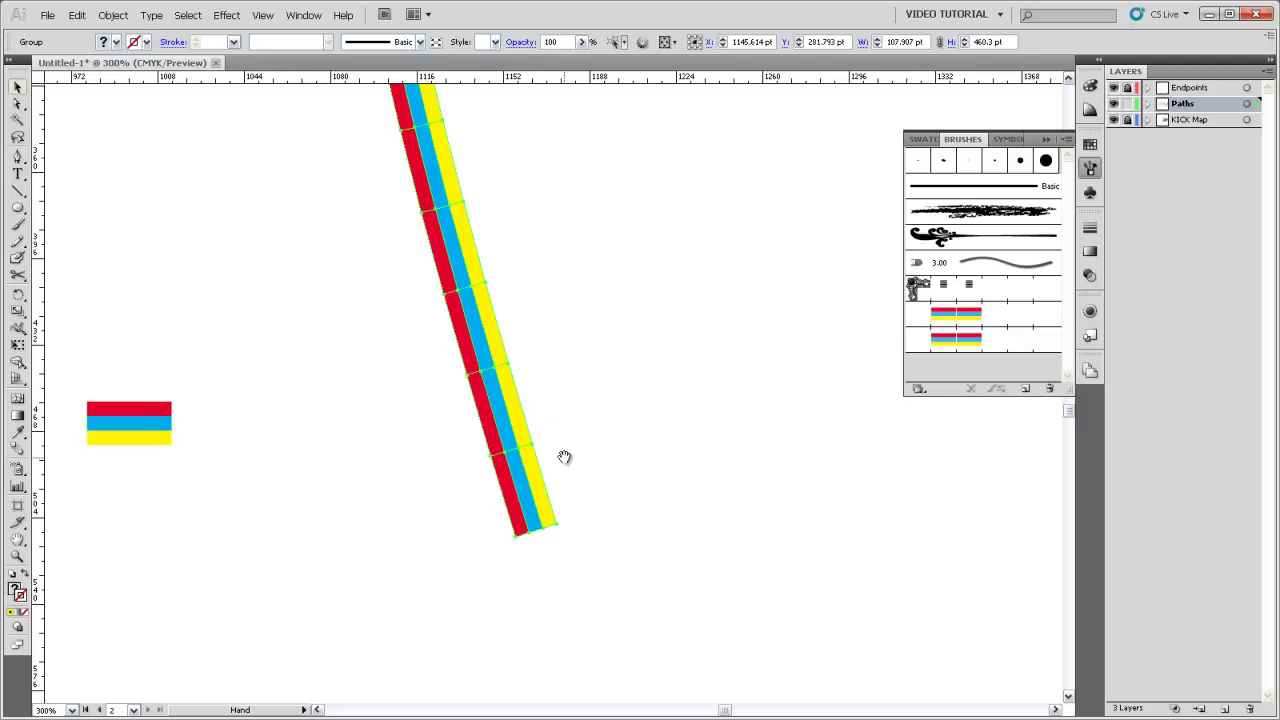
drag(520, 314, 534, 354)
drag(430, 100, 545, 470)
drag(529, 323, 527, 420)
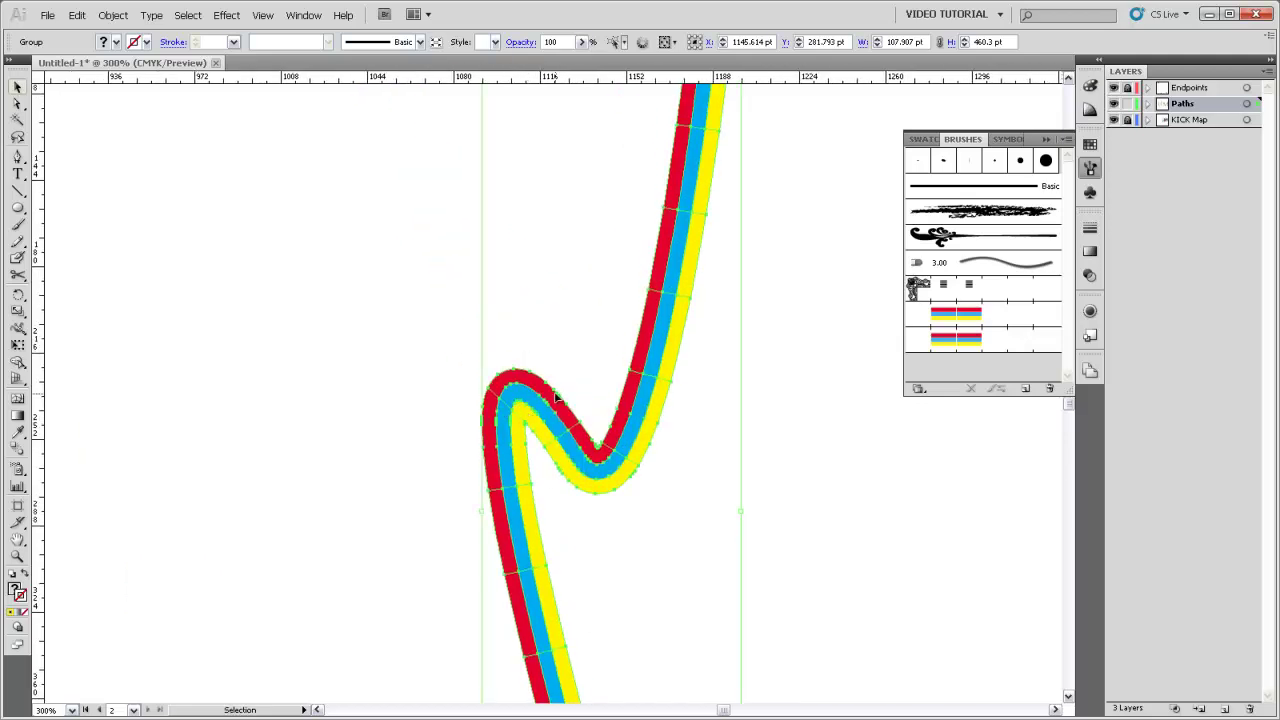
drag(606, 272, 600, 322)
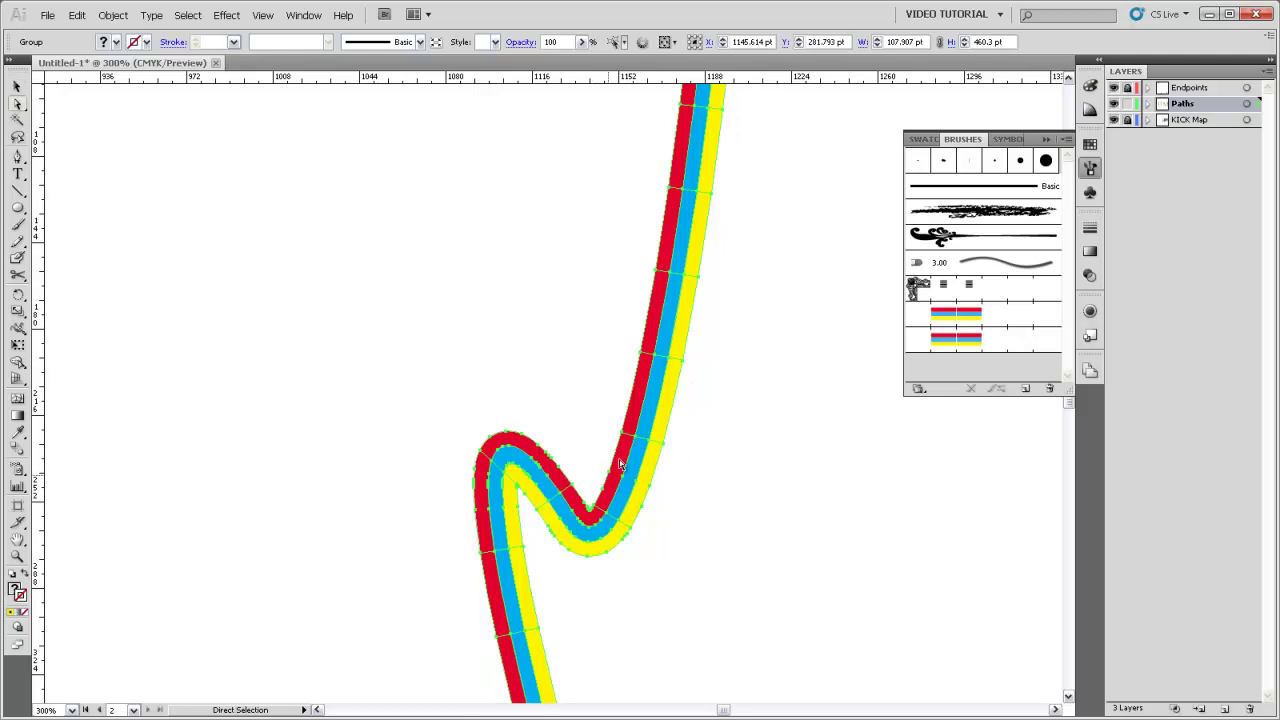
key(ctrl+minus)
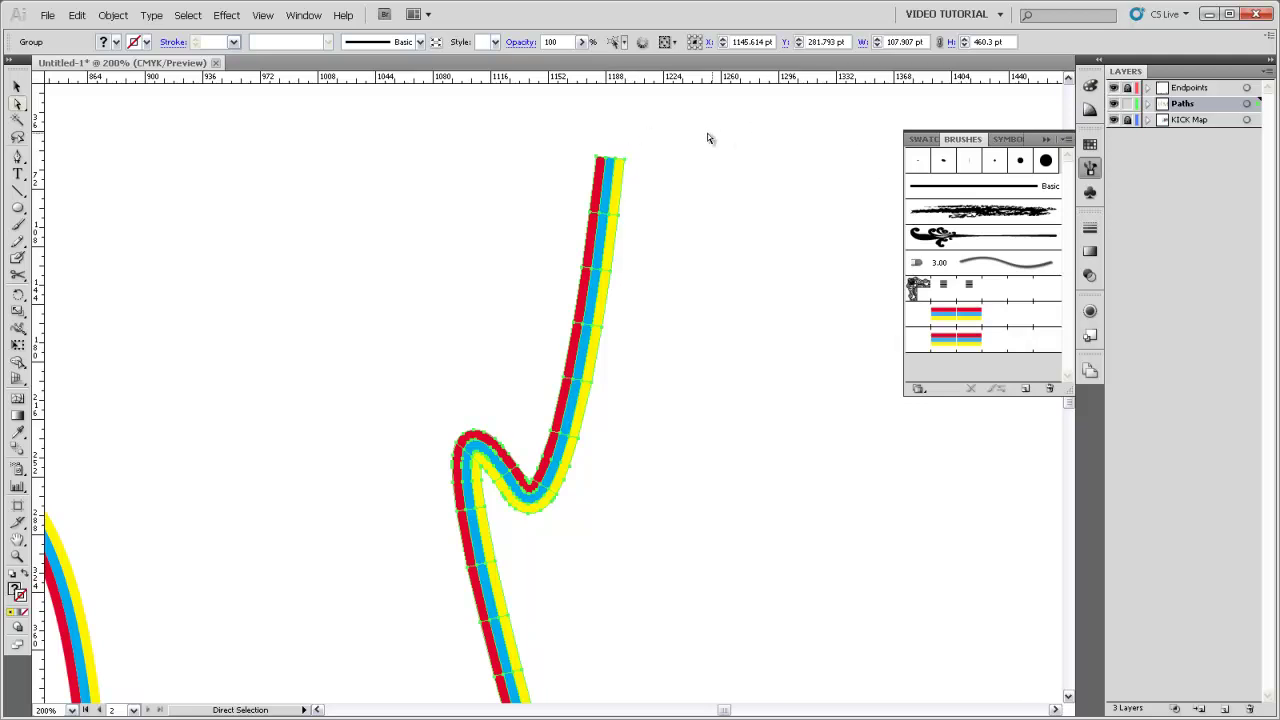